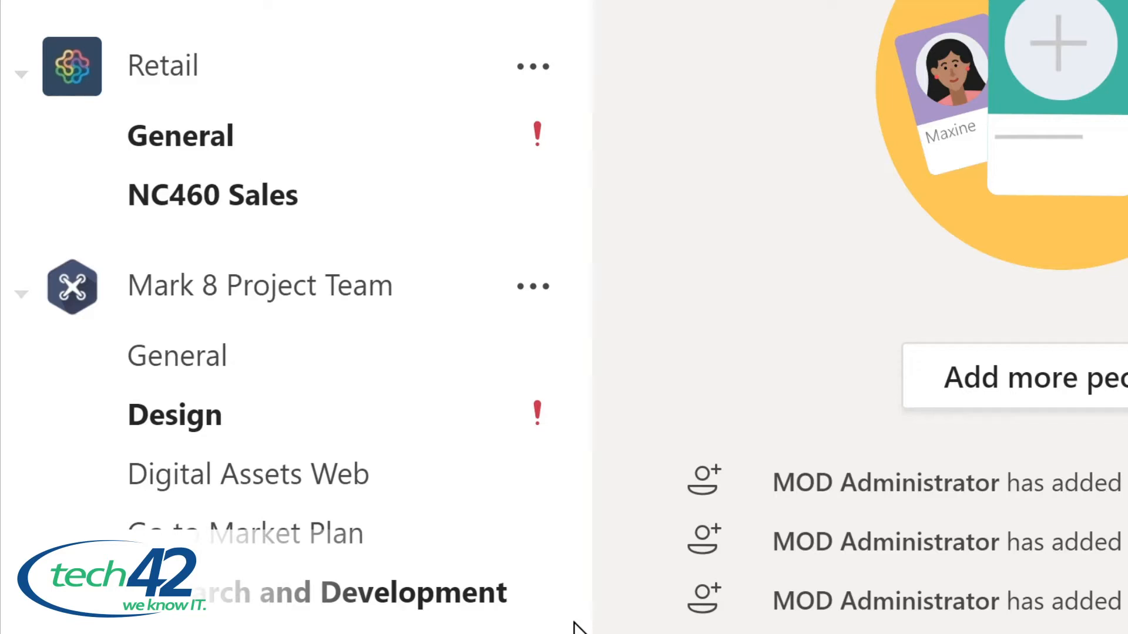
Step: Open the Monthly Reports channel of the Sales and Marketing team
{"action": "scroll", "coordinate": [574, 627], "scroll_direction": "down", "scroll_amount": 3}
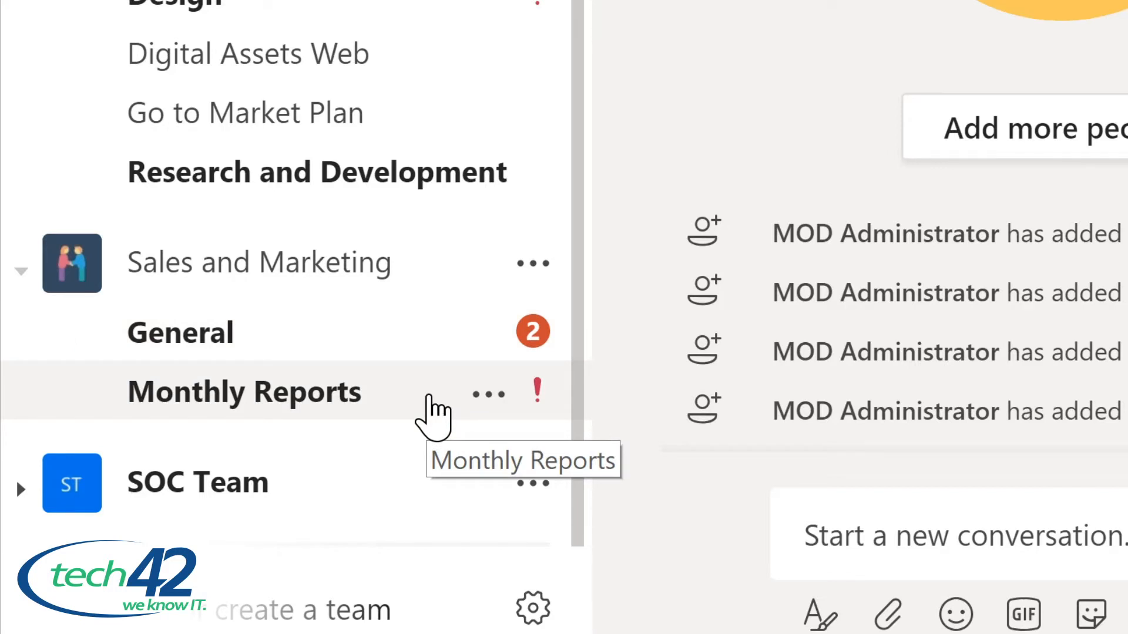
{"action": "left_click", "coordinate": [429, 398]}
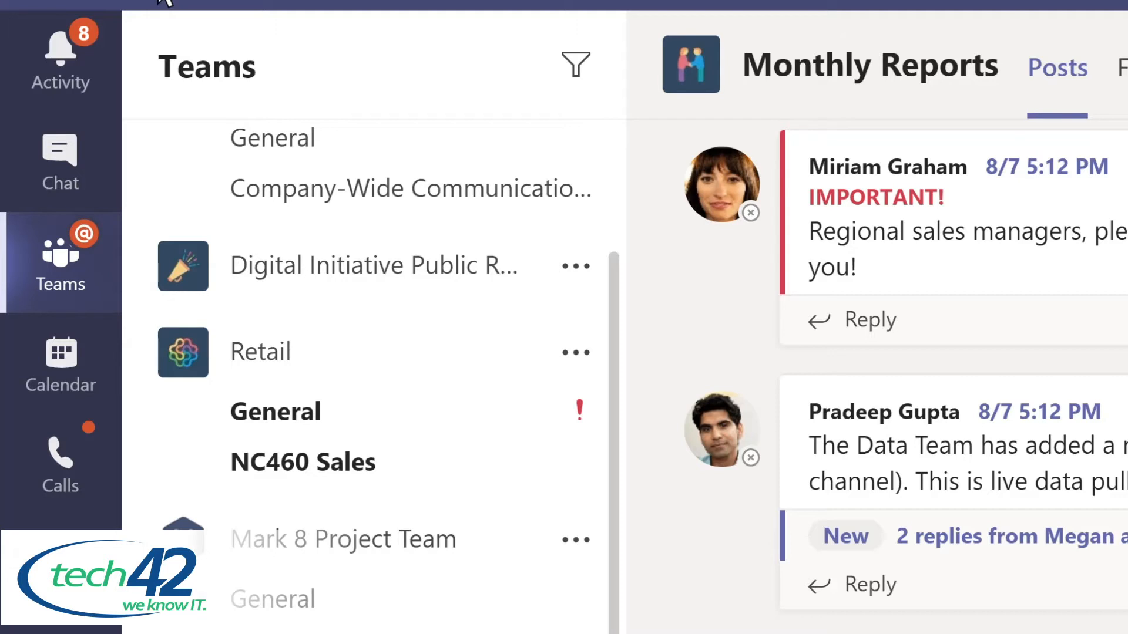
Step: Filter the activity feed by "marketing"
{"action": "left_click", "coordinate": [83, 78]}
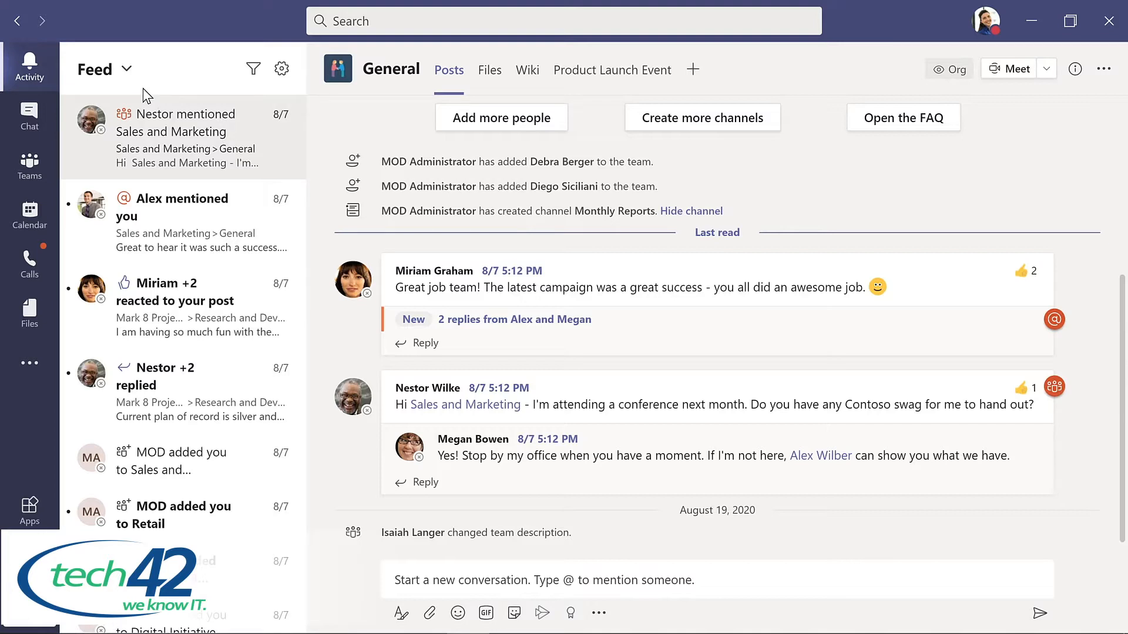
{"action": "left_click", "coordinate": [255, 72]}
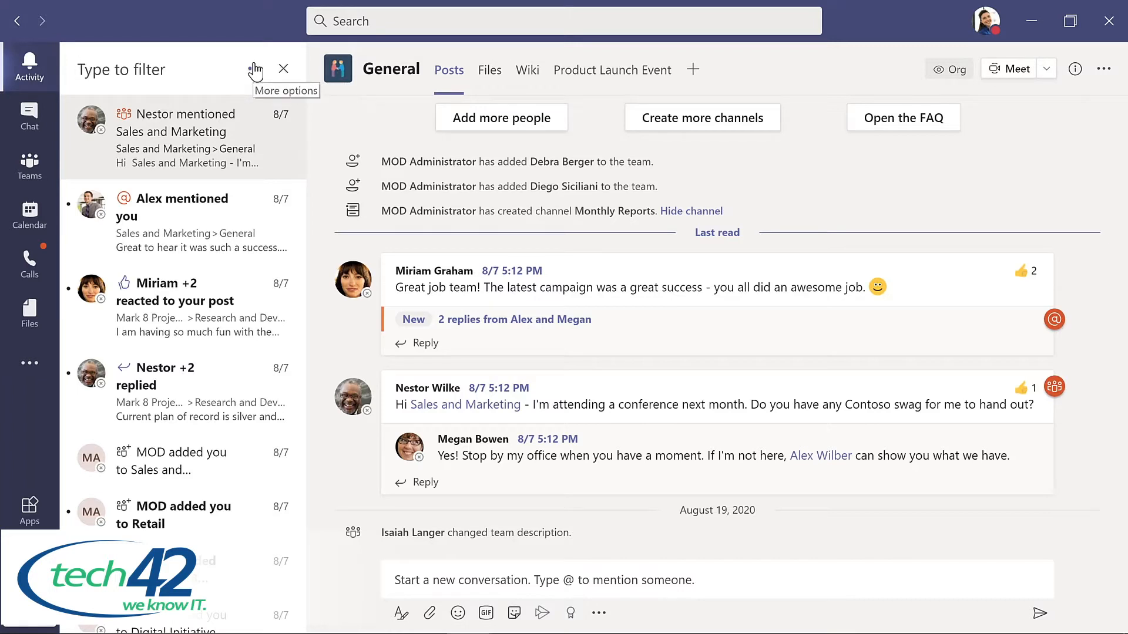
{"action": "type", "text": "ma"}
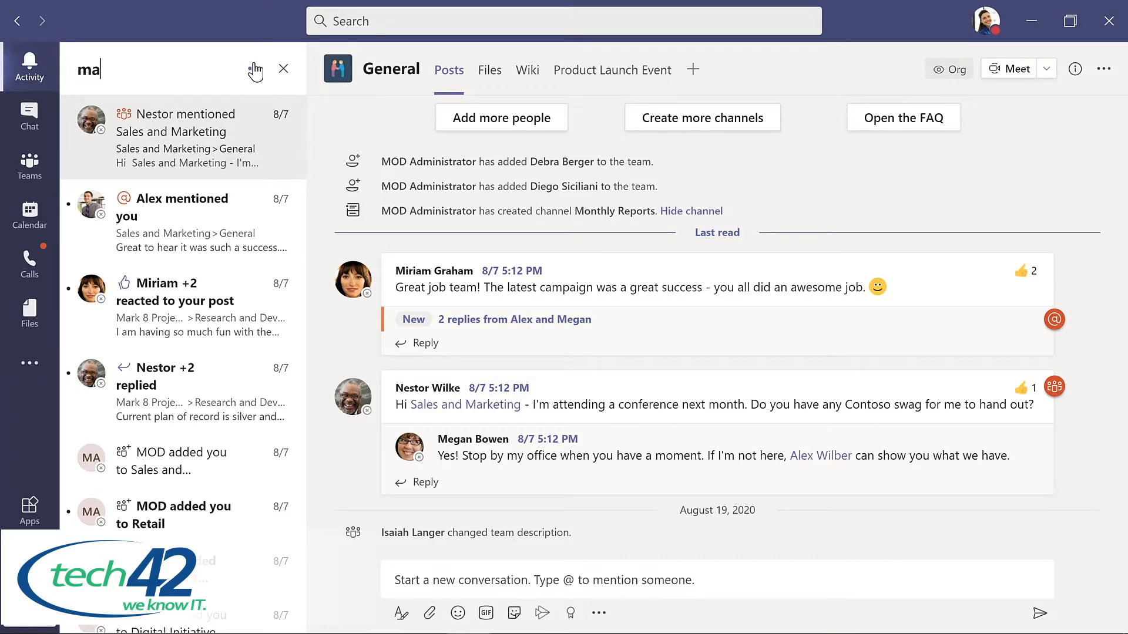
{"action": "type", "text": "rketing"}
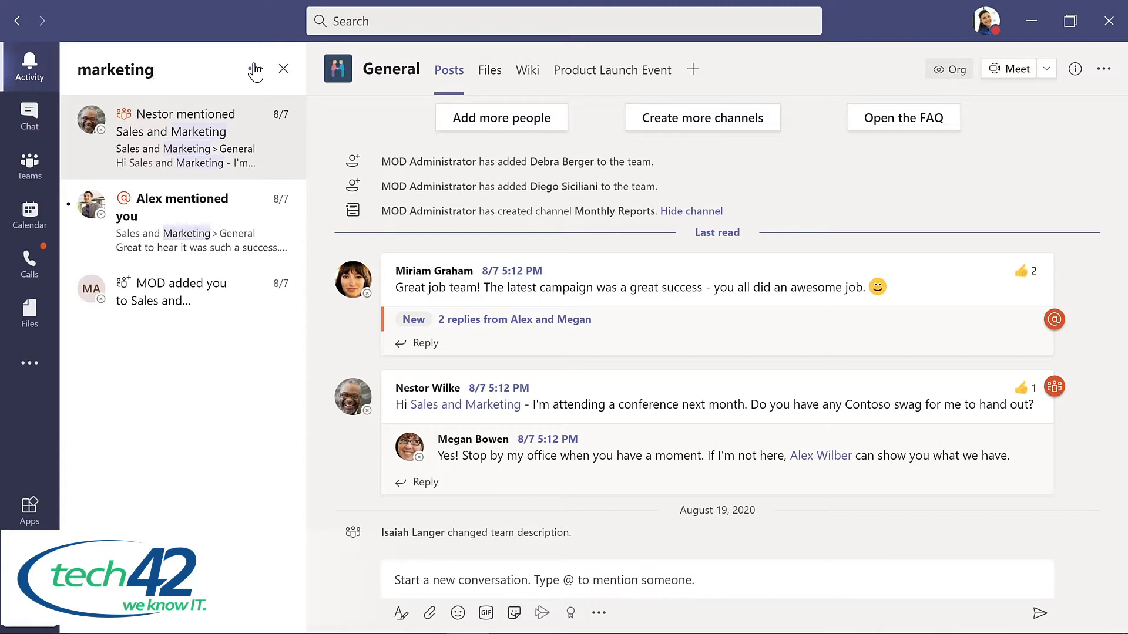
Step: Look through the Chat, Calendar, Calls, Files and Apps sections and the profile options
{"action": "left_click", "coordinate": [30, 116]}
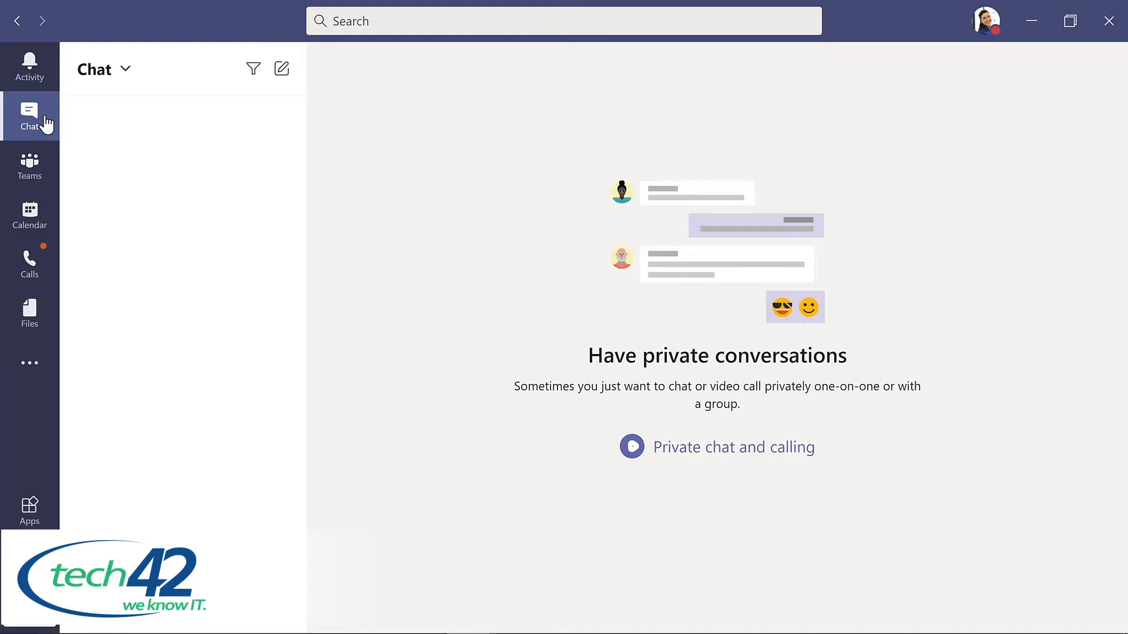
{"action": "left_click", "coordinate": [53, 217]}
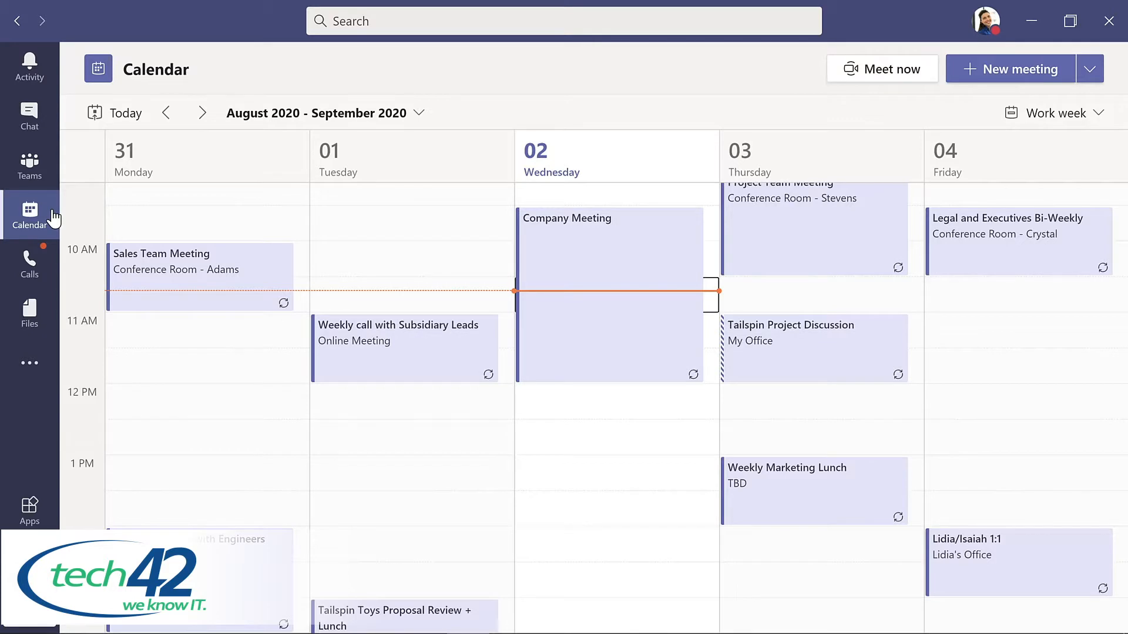
{"action": "left_click", "coordinate": [33, 264]}
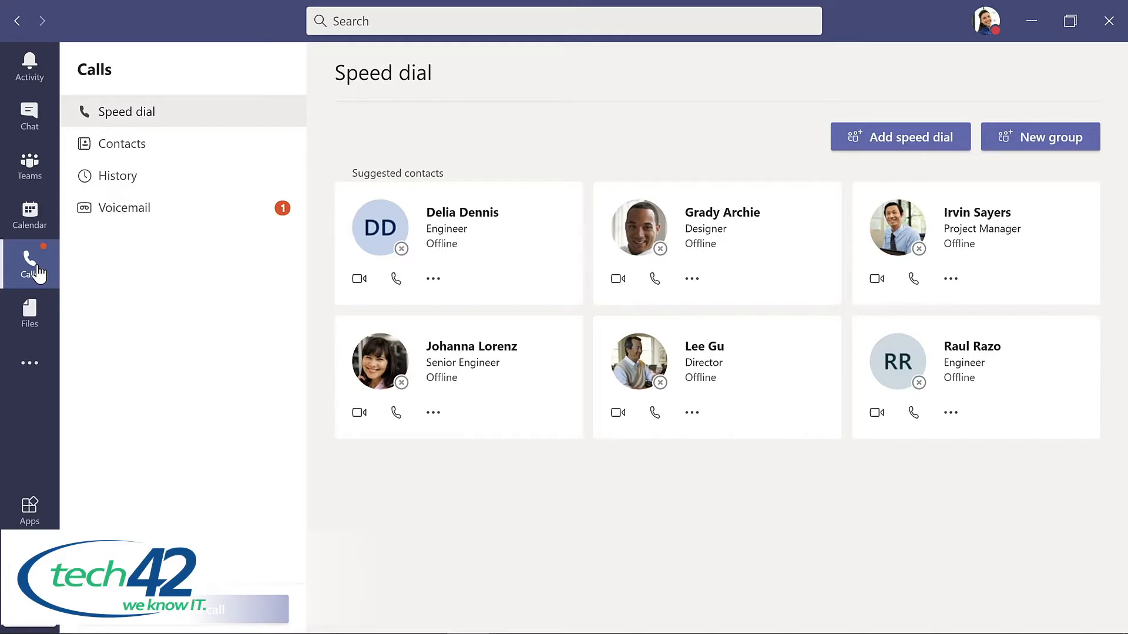
{"action": "left_click", "coordinate": [41, 317]}
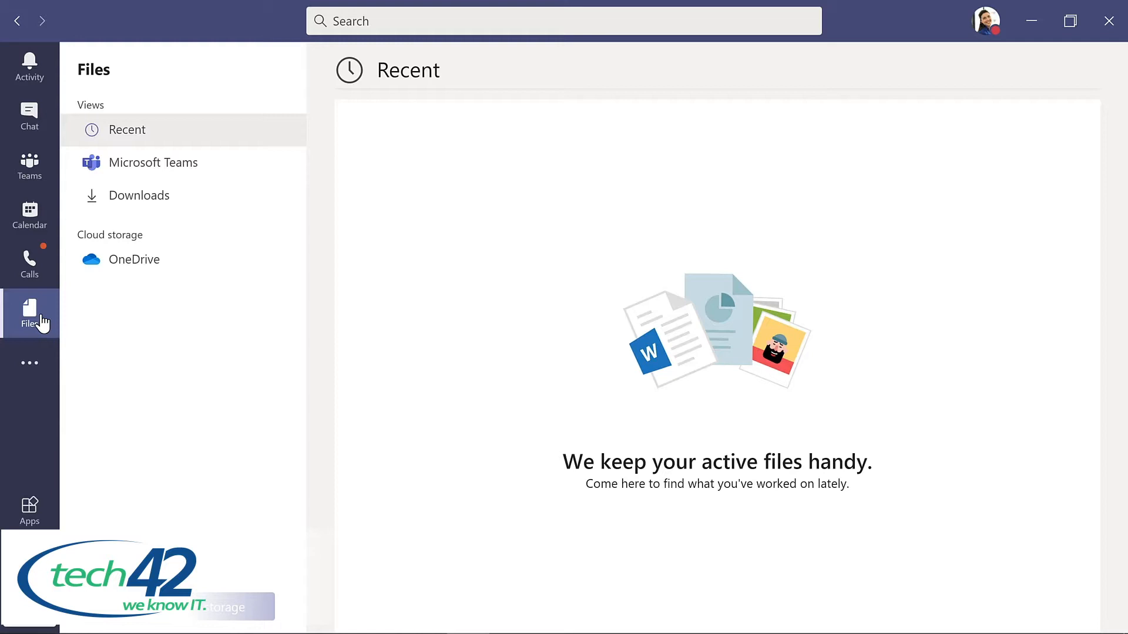
{"action": "left_click", "coordinate": [30, 511]}
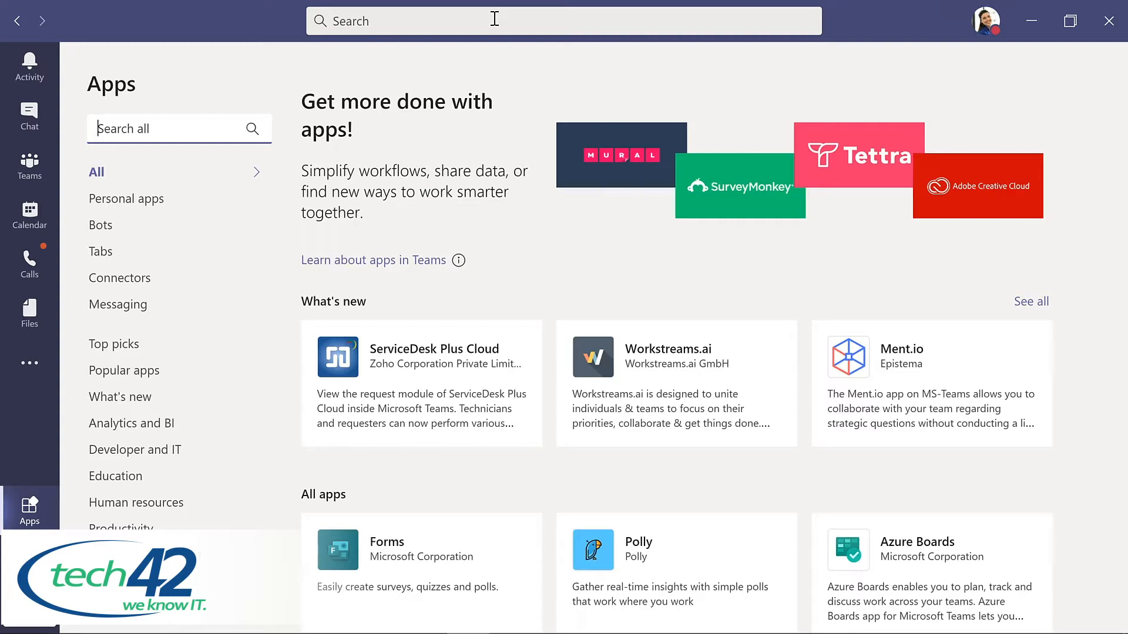
{"action": "left_click", "coordinate": [985, 33]}
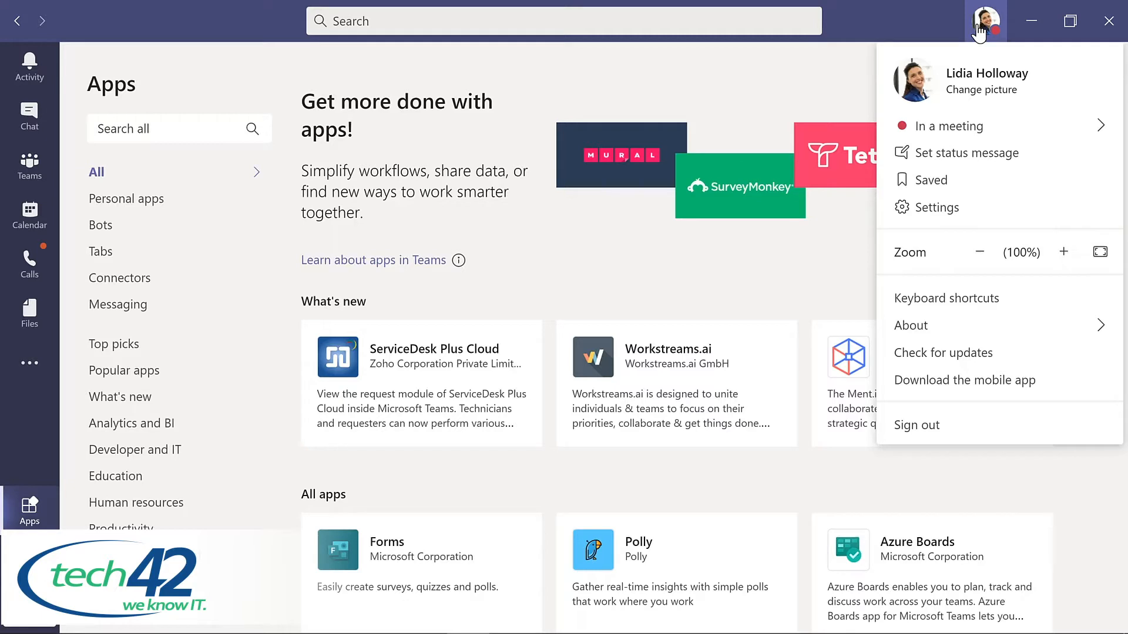
Step: Create a private team from scratch named Evergreen Project Team
{"action": "left_click", "coordinate": [47, 174]}
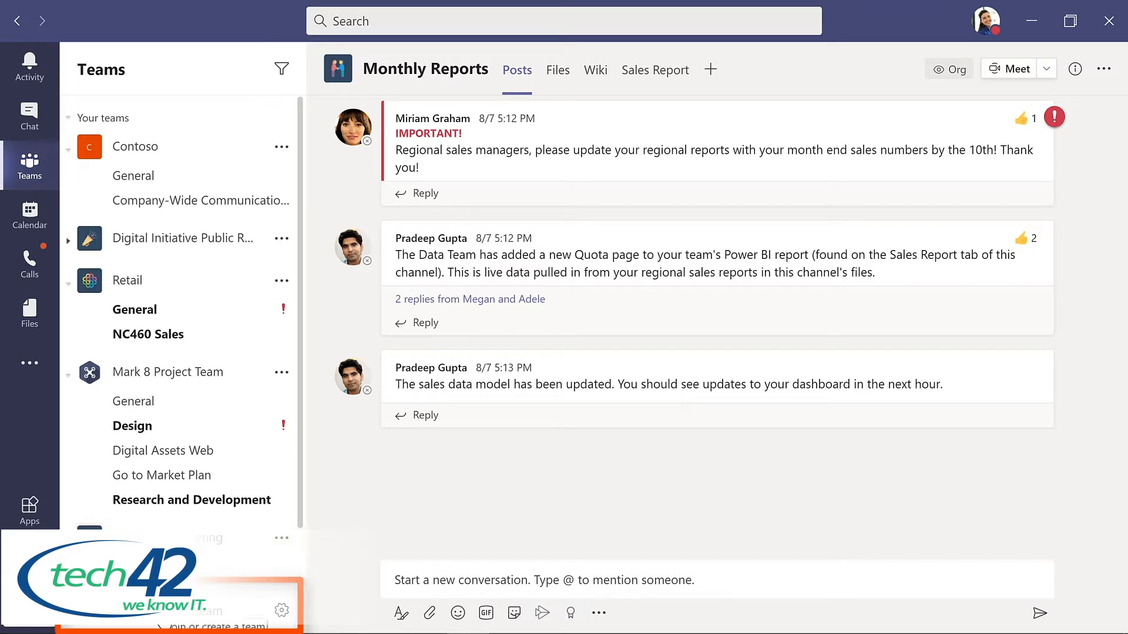
{"action": "left_click", "coordinate": [160, 627]}
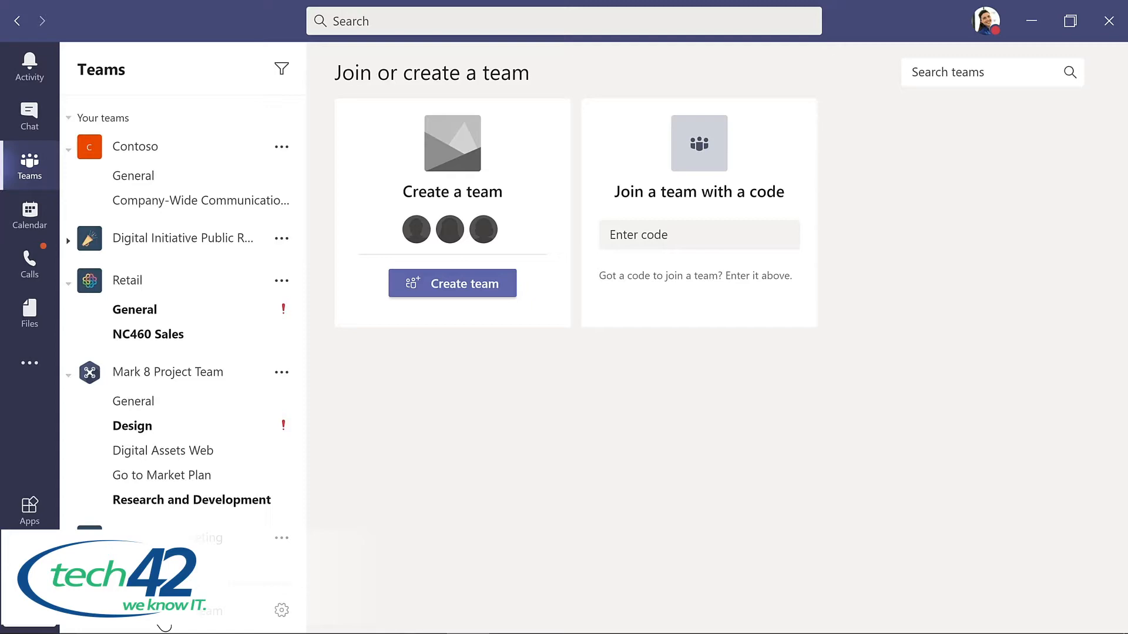
{"action": "left_click", "coordinate": [459, 283]}
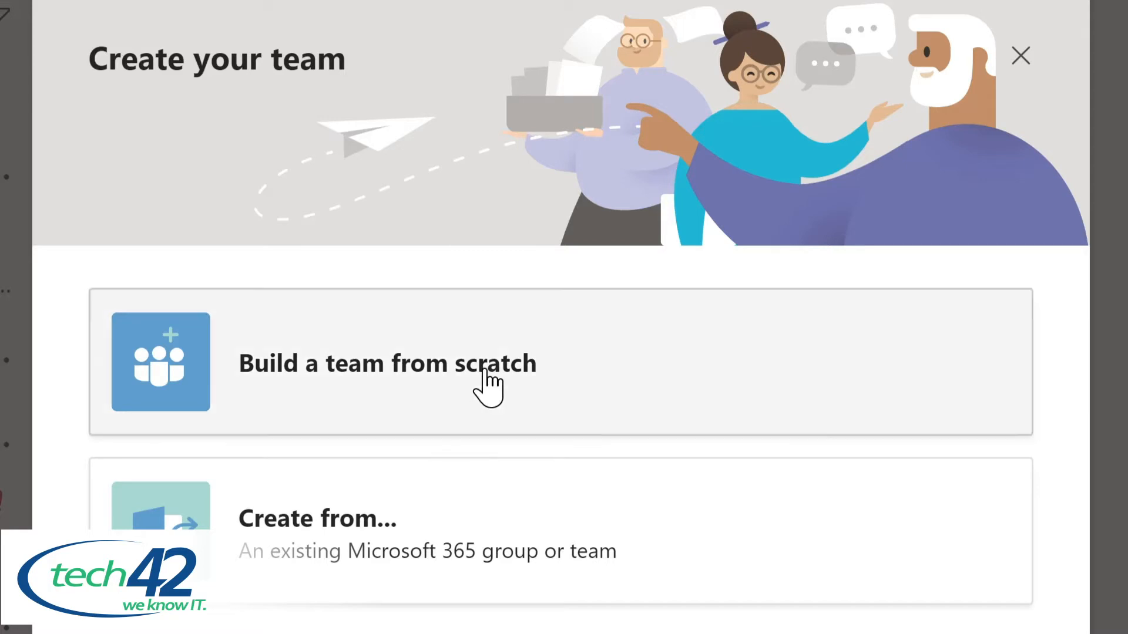
{"action": "left_click", "coordinate": [483, 370]}
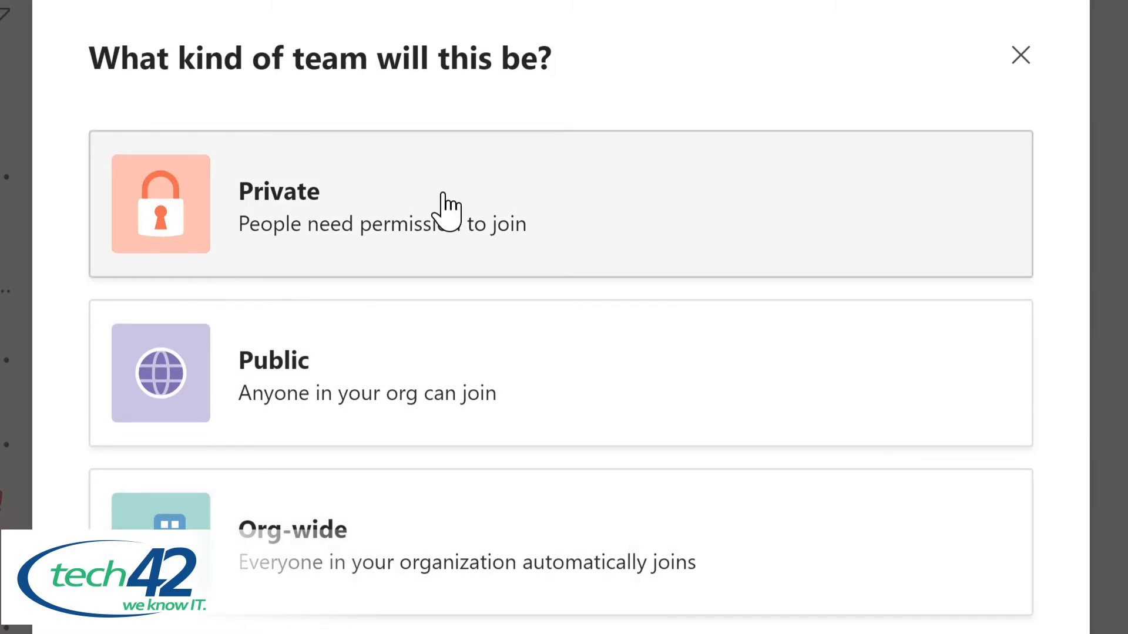
{"action": "left_click", "coordinate": [446, 209]}
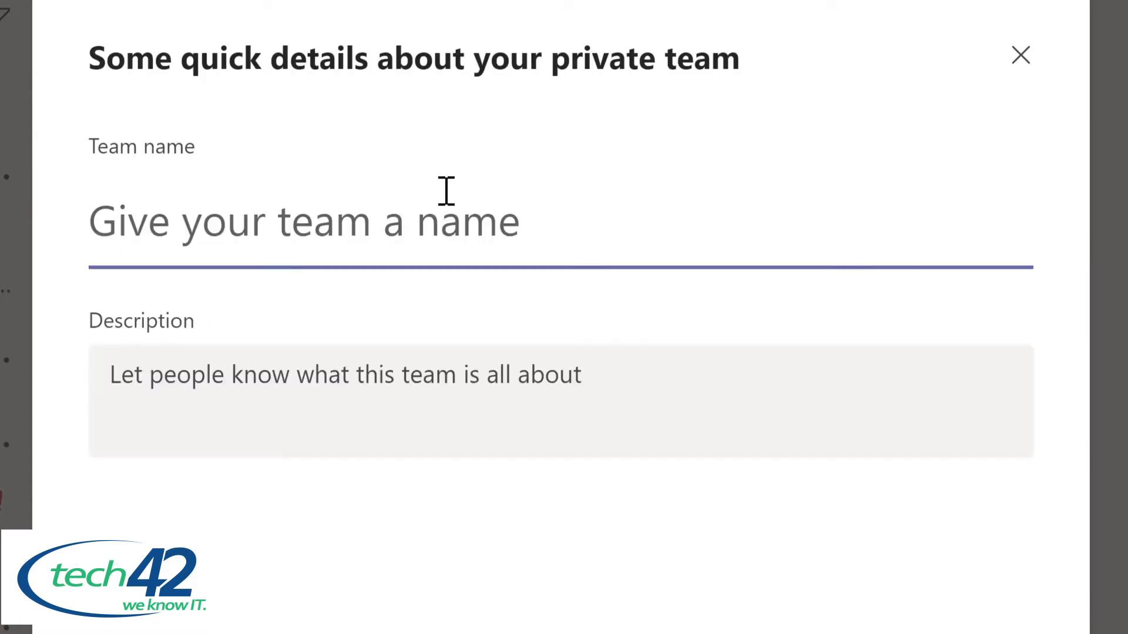
{"action": "type", "text": "Evergre"}
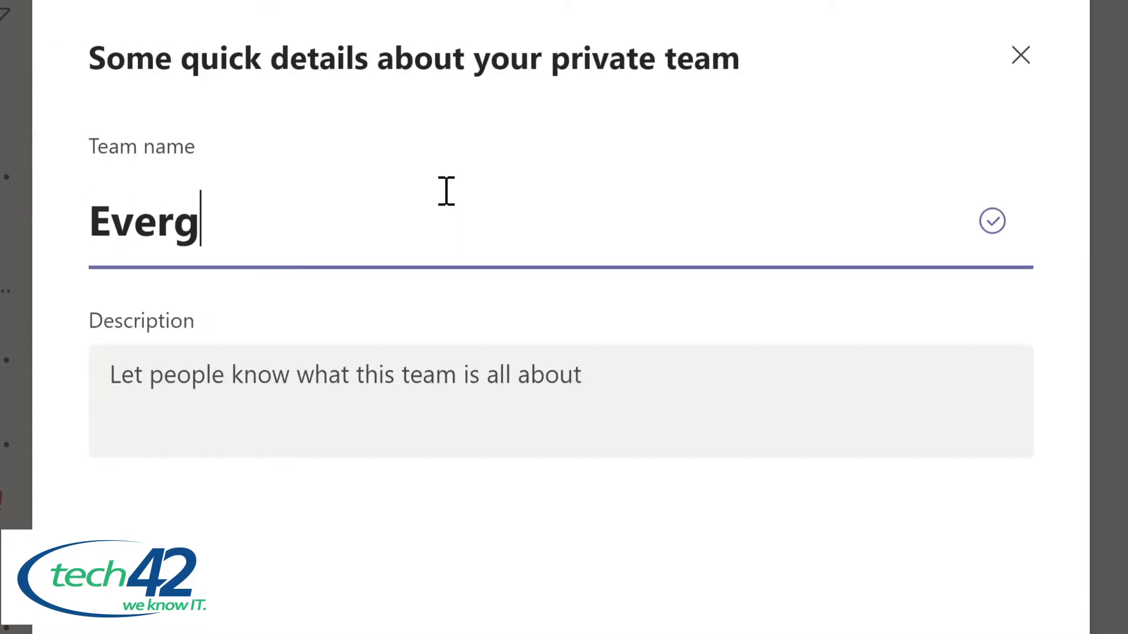
{"action": "type", "text": "en"}
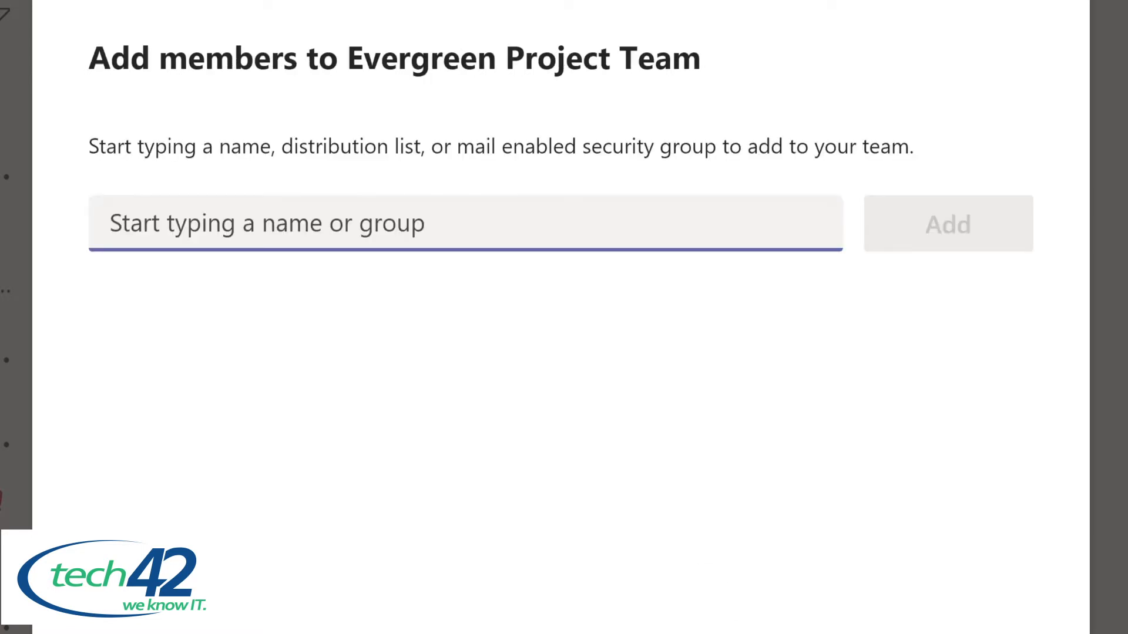
Step: Add the planner, project manager, IT admin and HR manager to Evergreen Project Team as members and finish the team setup
{"action": "type", "text": "Lynn"}
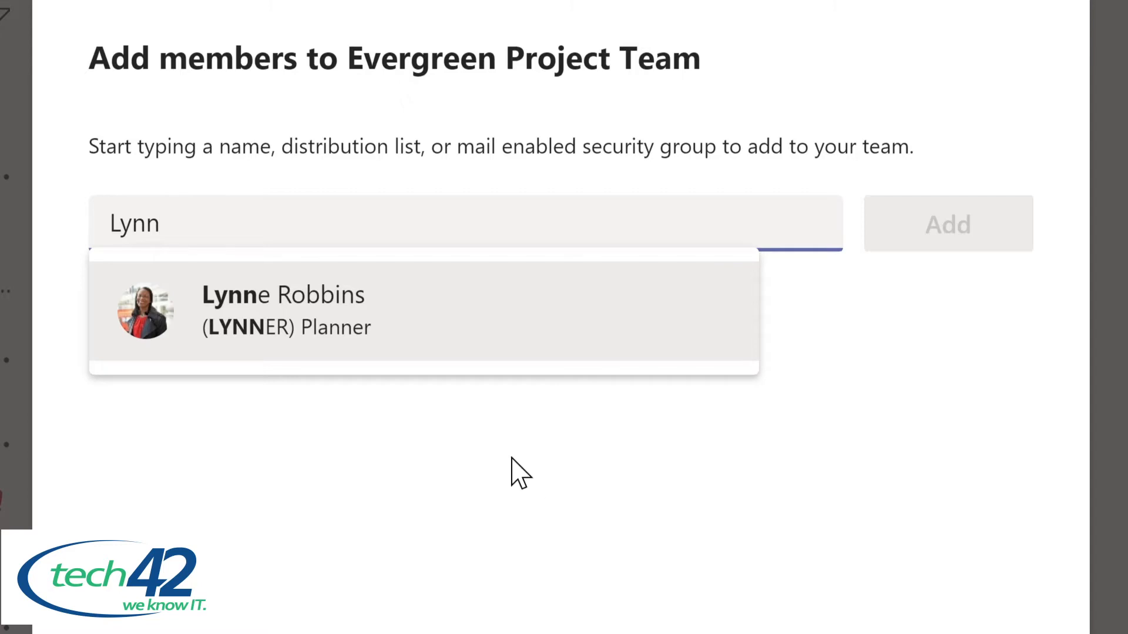
{"action": "left_click", "coordinate": [333, 324]}
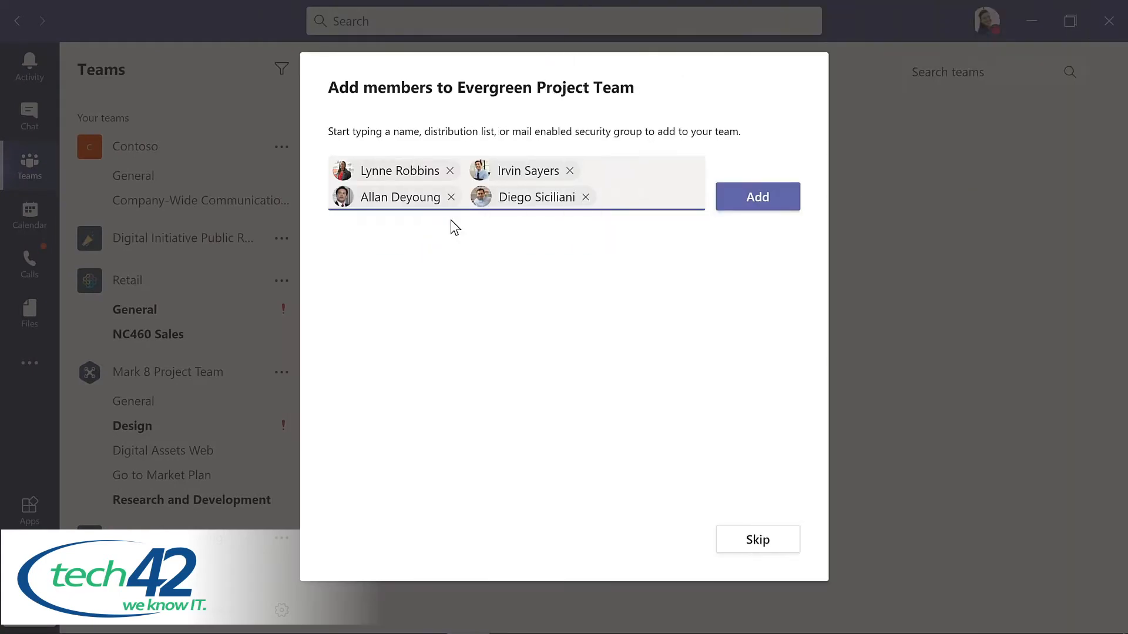
{"action": "left_click", "coordinate": [759, 203]}
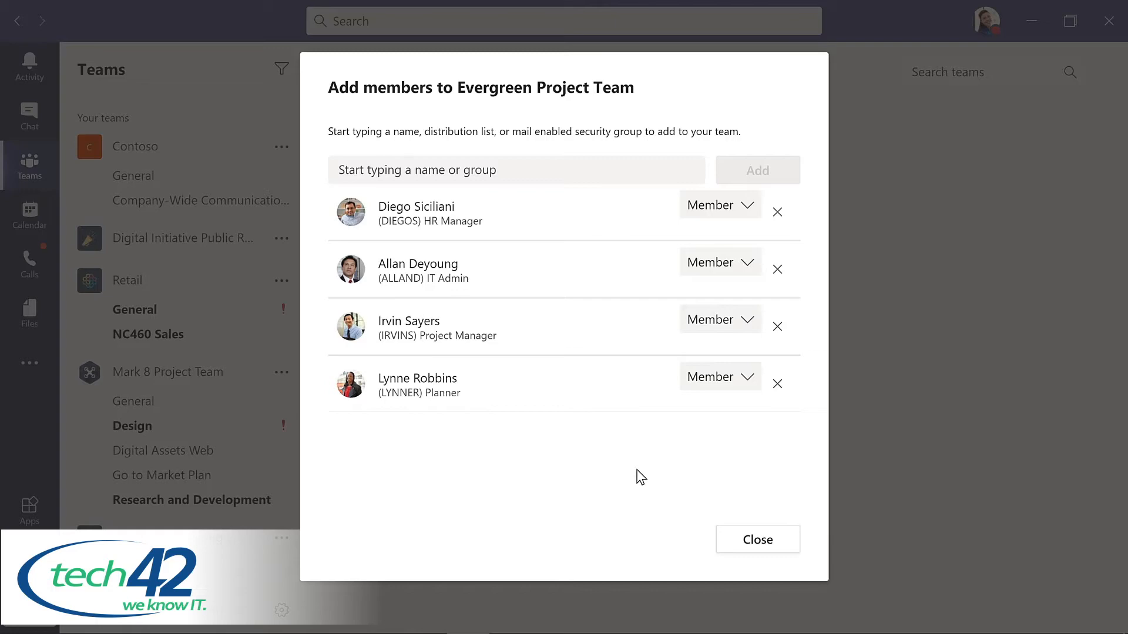
{"action": "left_click", "coordinate": [755, 538]}
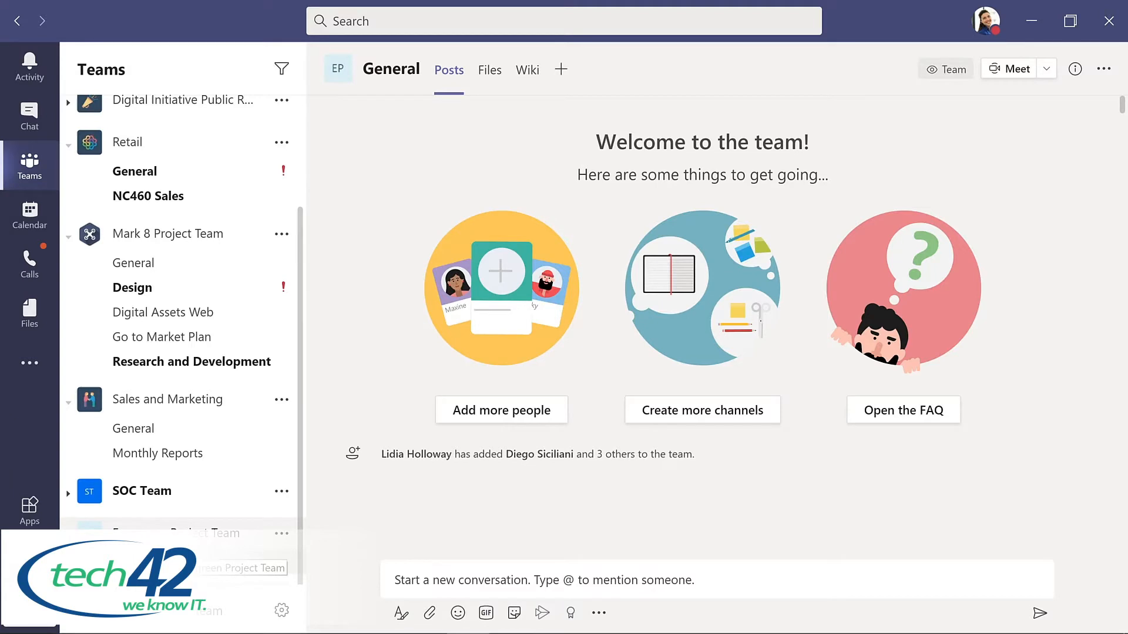
Step: Move Evergreen Project Team between Mark 8 Project Team and Sales and Marketing in the list of teams
{"action": "left_click_drag", "start_coordinate": [179, 528], "coordinate": [176, 297]}
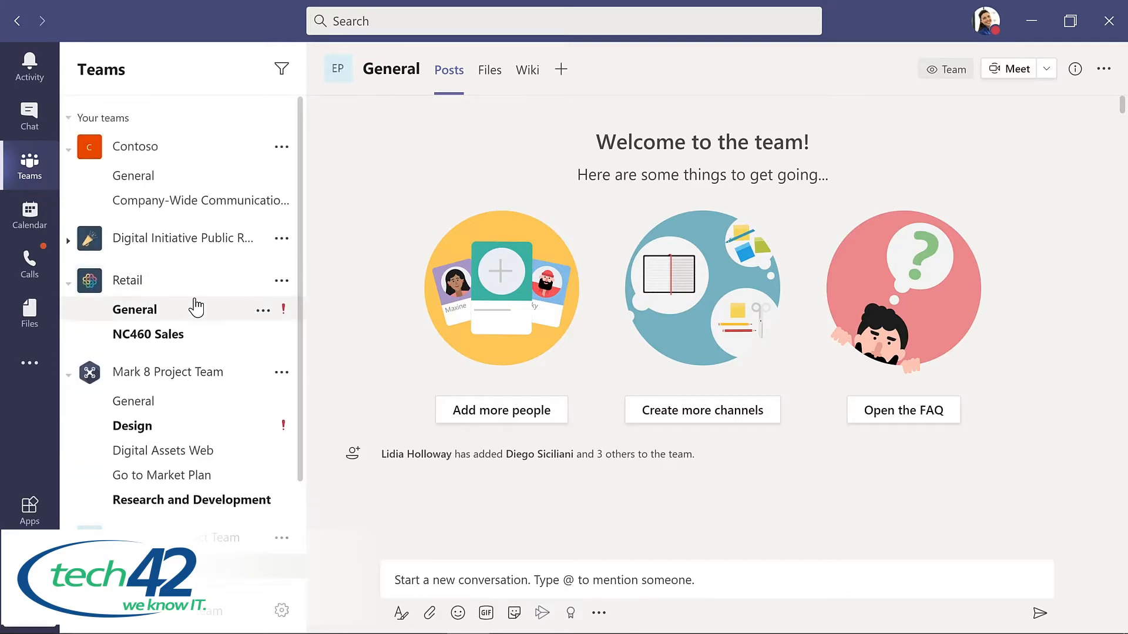
{"action": "scroll", "coordinate": [300, 555], "scroll_direction": "down", "scroll_amount": 2}
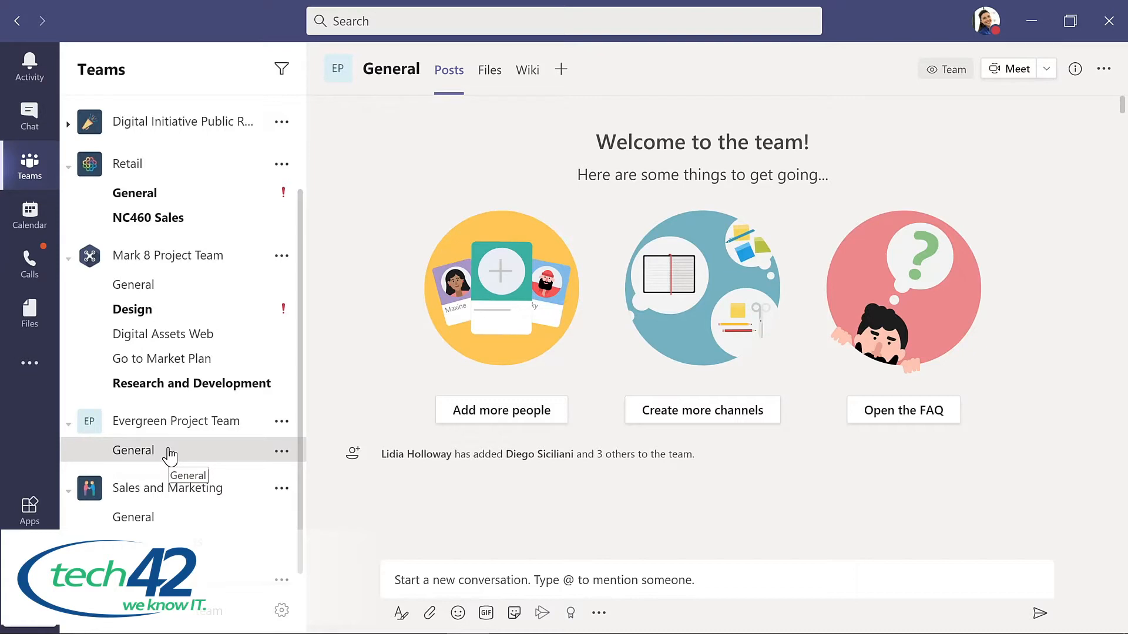
Step: Post "I'm excited to start planning our new LMS!" with a smile emoji in Evergreen Project Team's General channel
{"action": "left_click", "coordinate": [397, 585]}
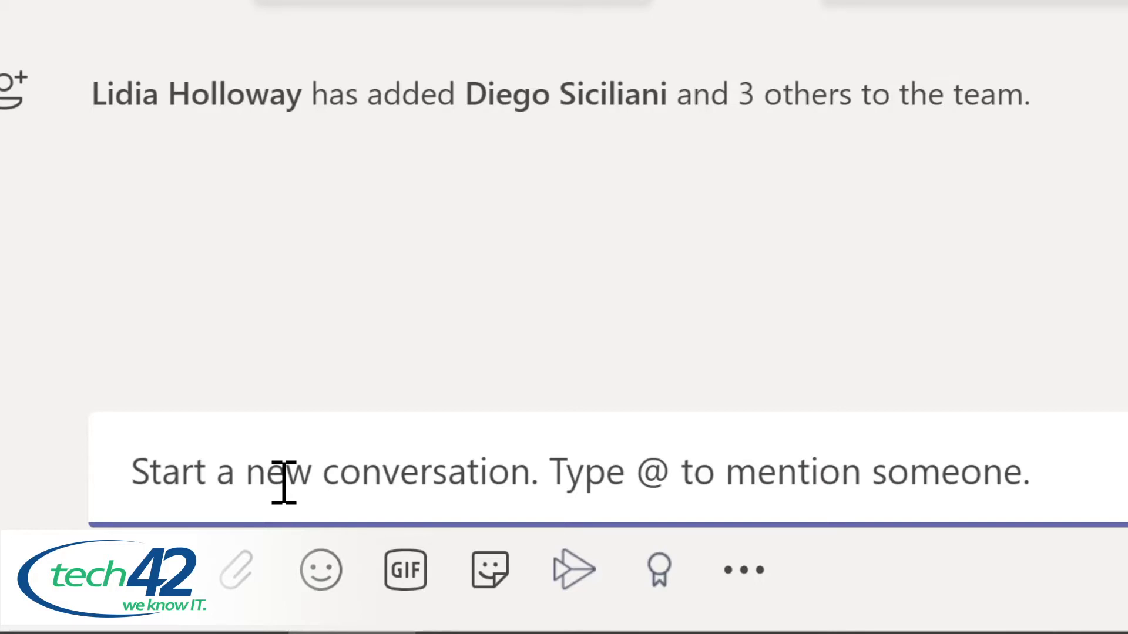
{"action": "type", "text": "I'm excited to start planning our new LMS!"}
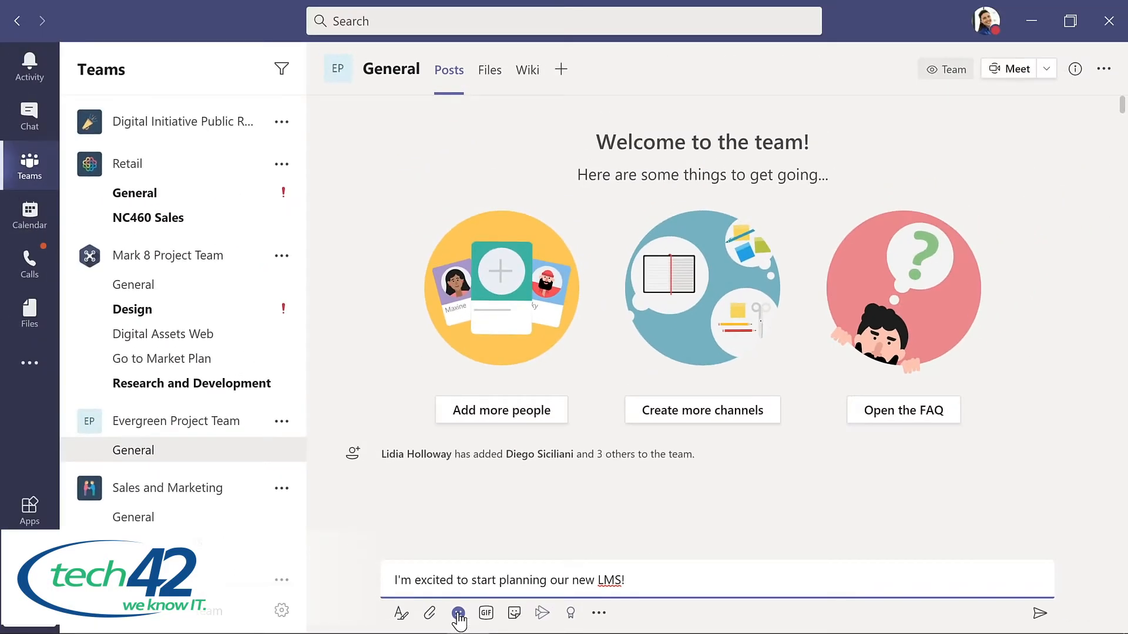
{"action": "left_click", "coordinate": [459, 613]}
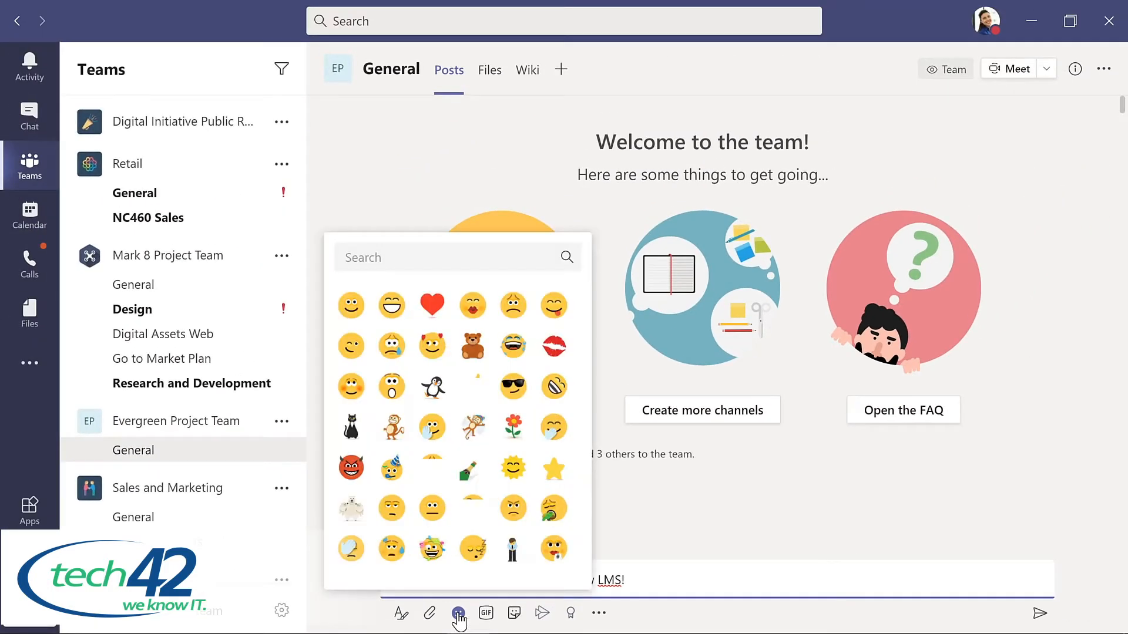
{"action": "left_click", "coordinate": [349, 303]}
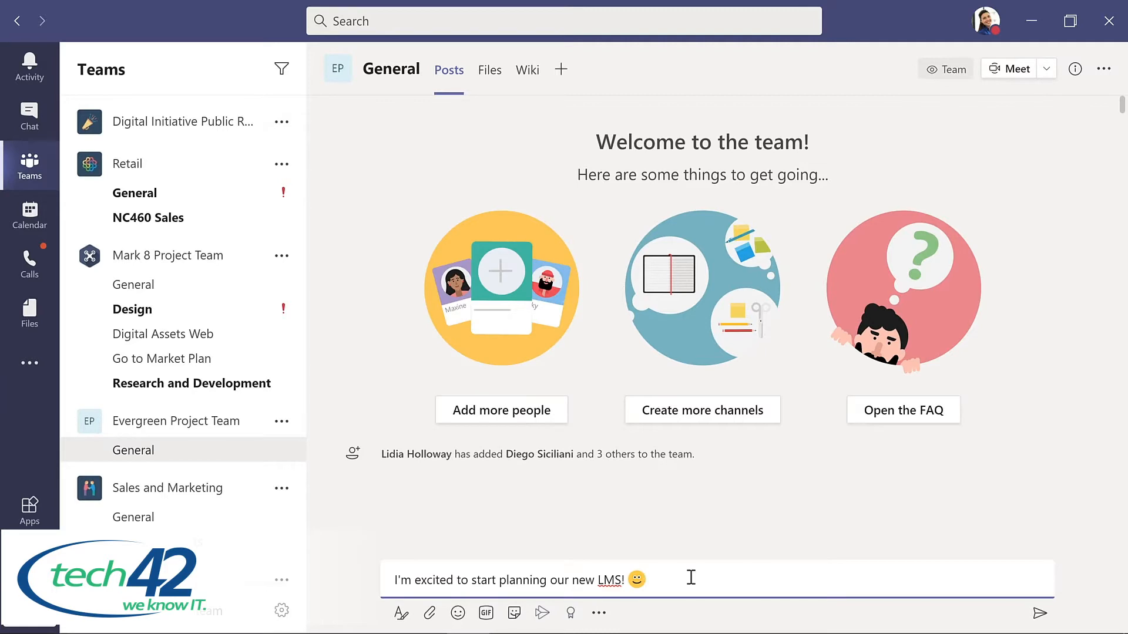
{"action": "left_click", "coordinate": [1040, 614]}
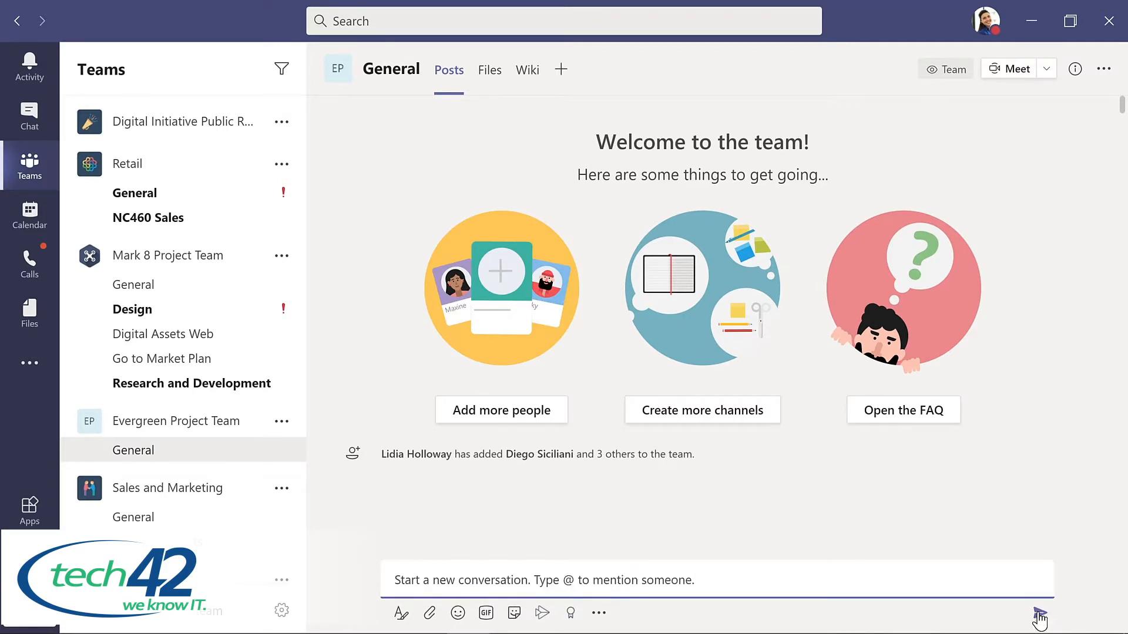
{"action": "left_click", "coordinate": [345, 556]}
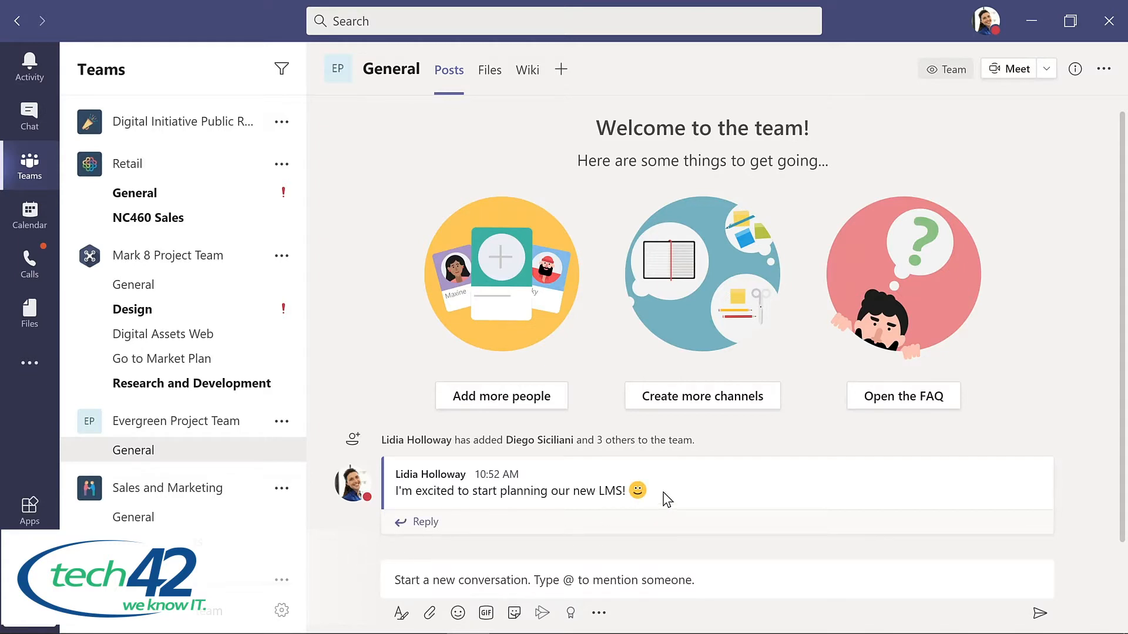
Step: Edit the posted LMS message so it begins with a mention of Evergreen Project Team followed by a comma, and save the edit
{"action": "mouse_move", "coordinate": [667, 500]}
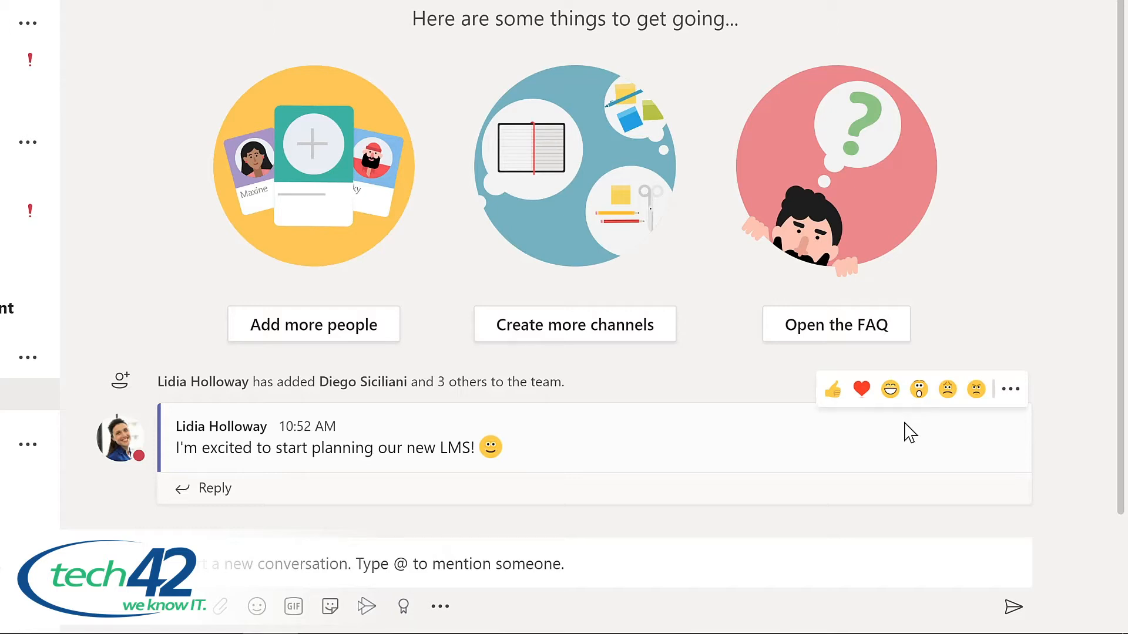
{"action": "left_click", "coordinate": [1011, 389]}
{"action": "mouse_move", "coordinate": [1015, 404]}
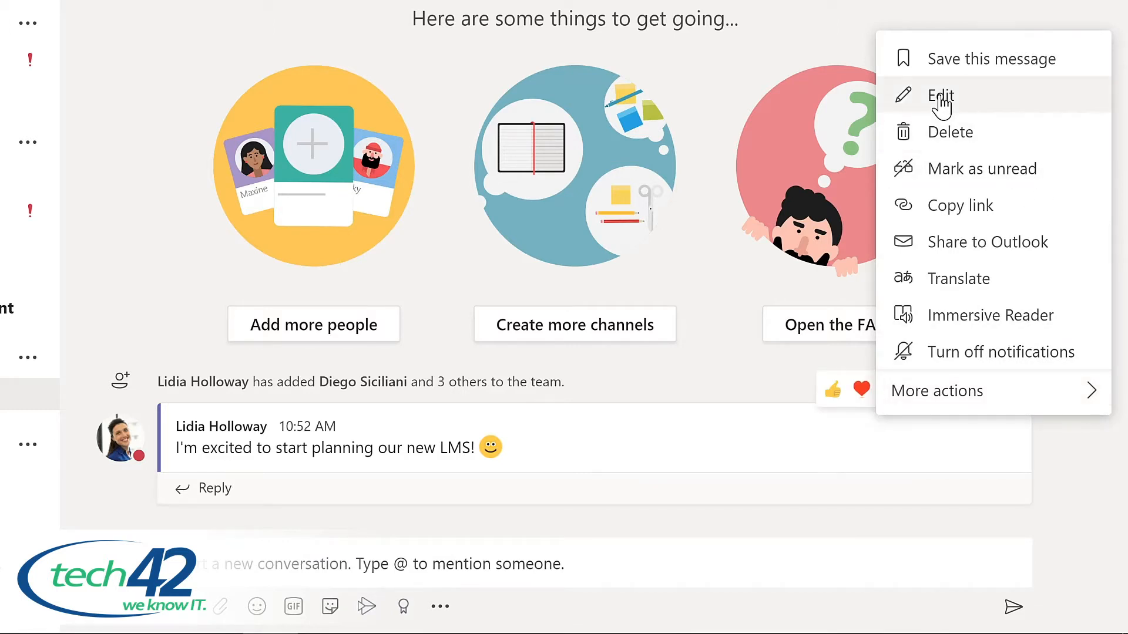
{"action": "left_click", "coordinate": [940, 98]}
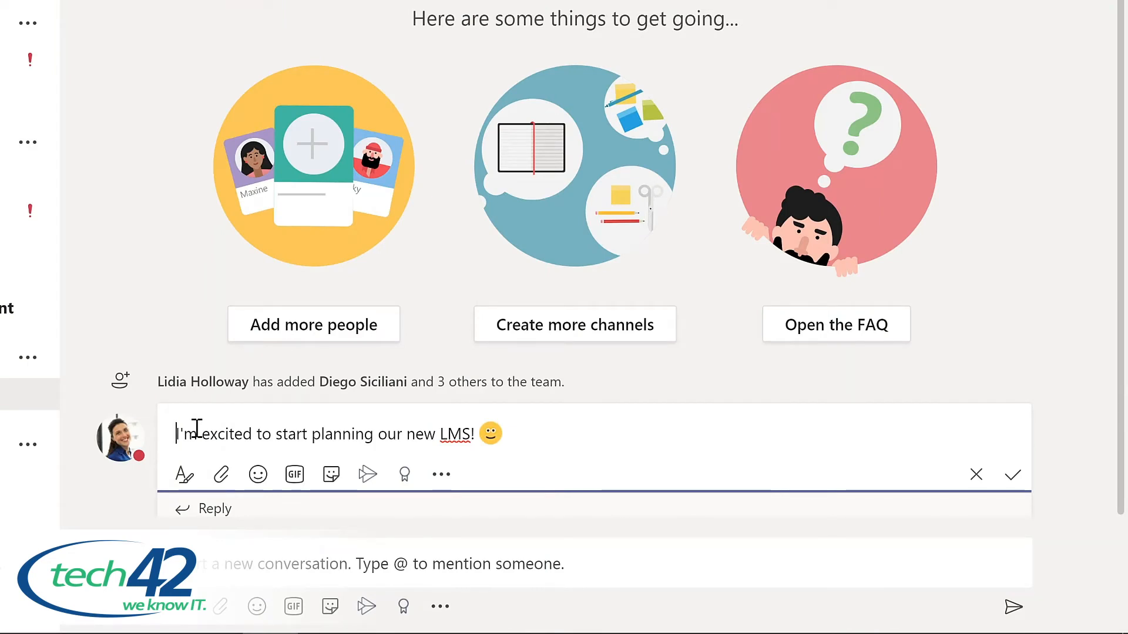
{"action": "type", "text": "@"}
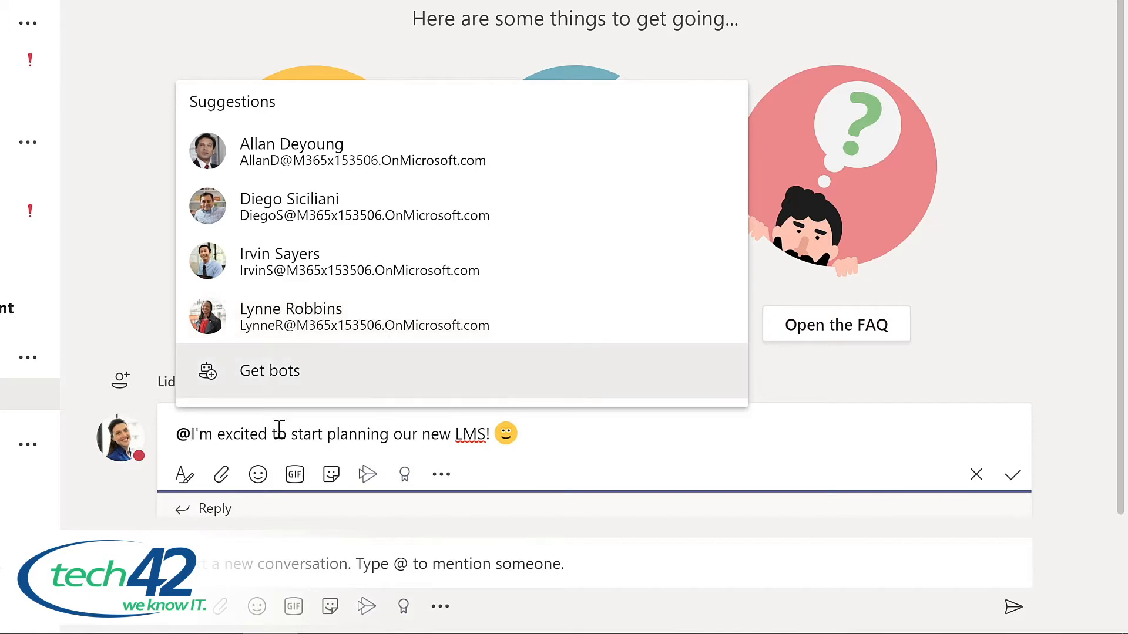
{"action": "type", "text": "team"}
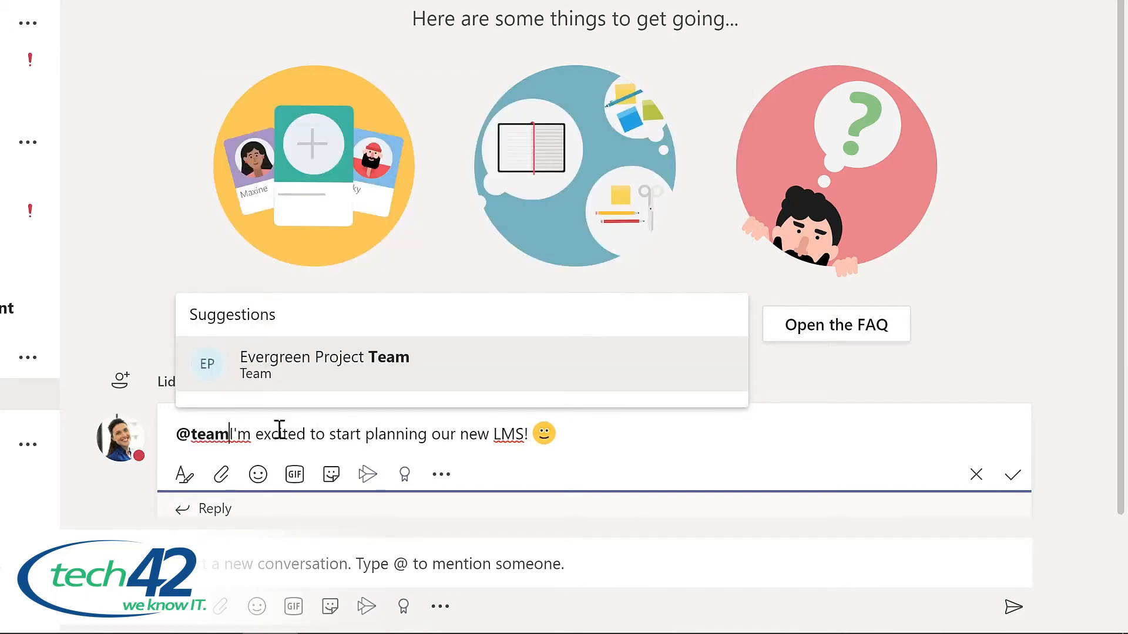
{"action": "left_click", "coordinate": [308, 373]}
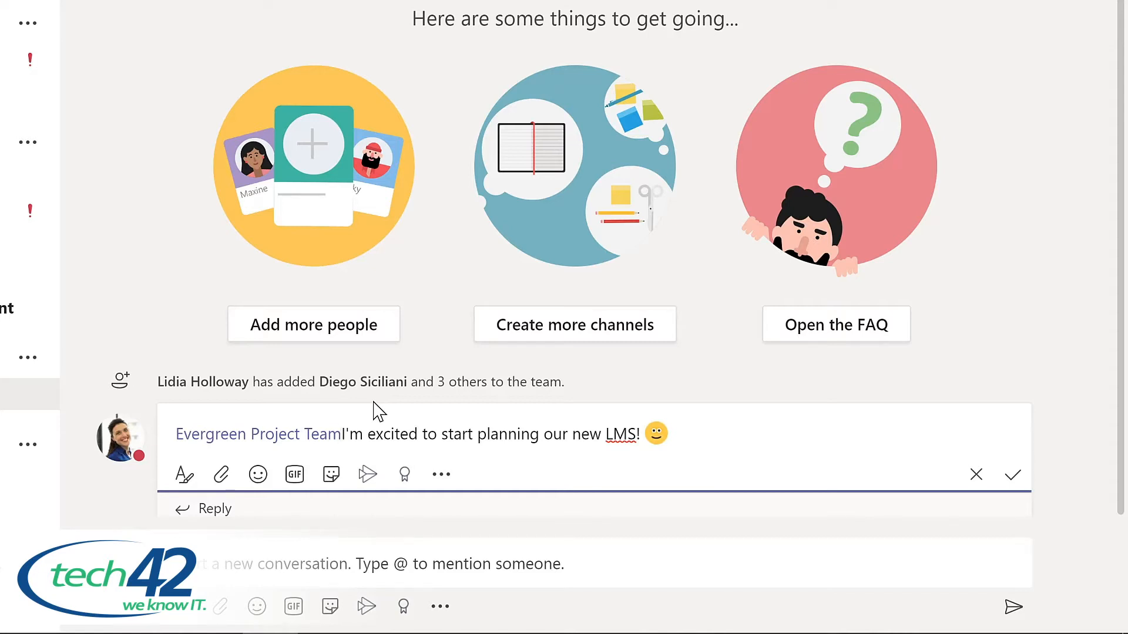
{"action": "type", "text": ","}
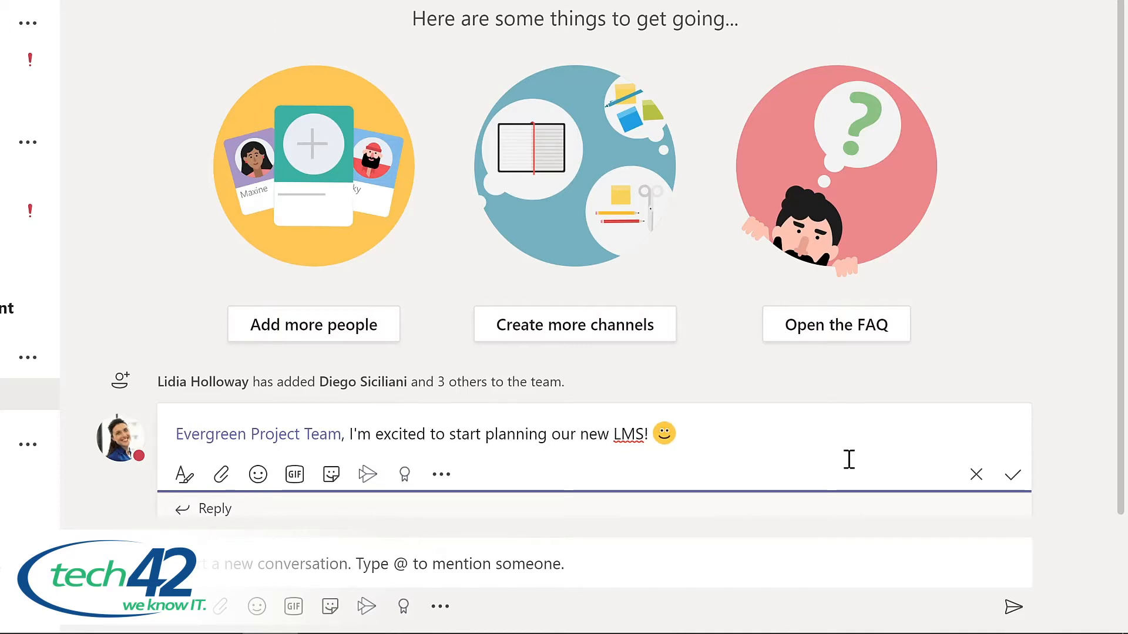
{"action": "left_click", "coordinate": [1015, 479]}
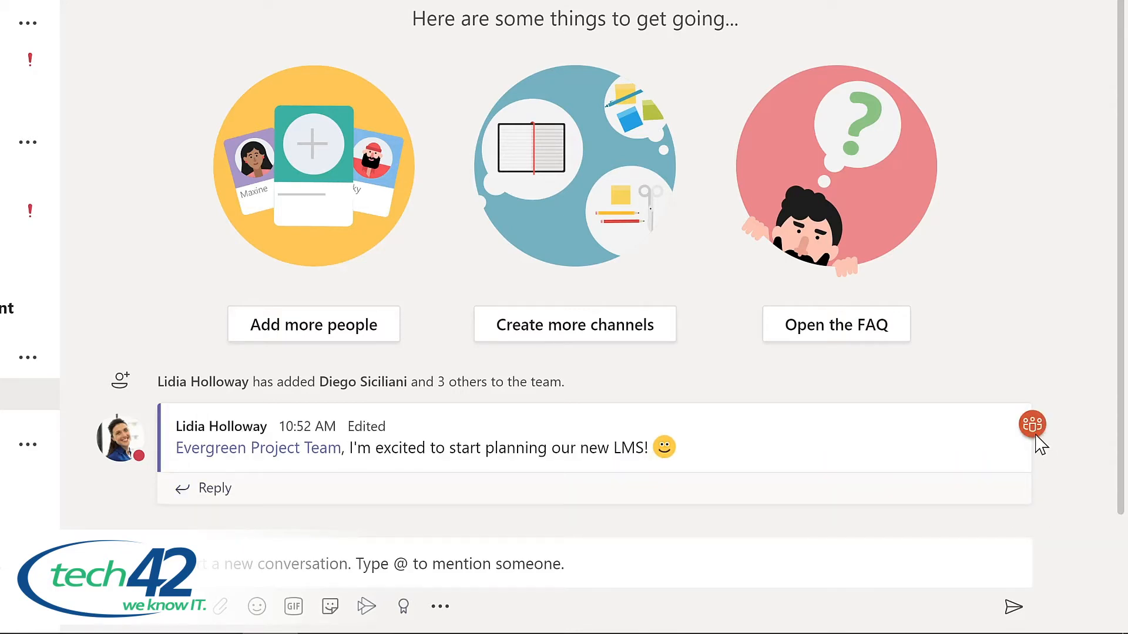
{"action": "mouse_move", "coordinate": [1040, 433]}
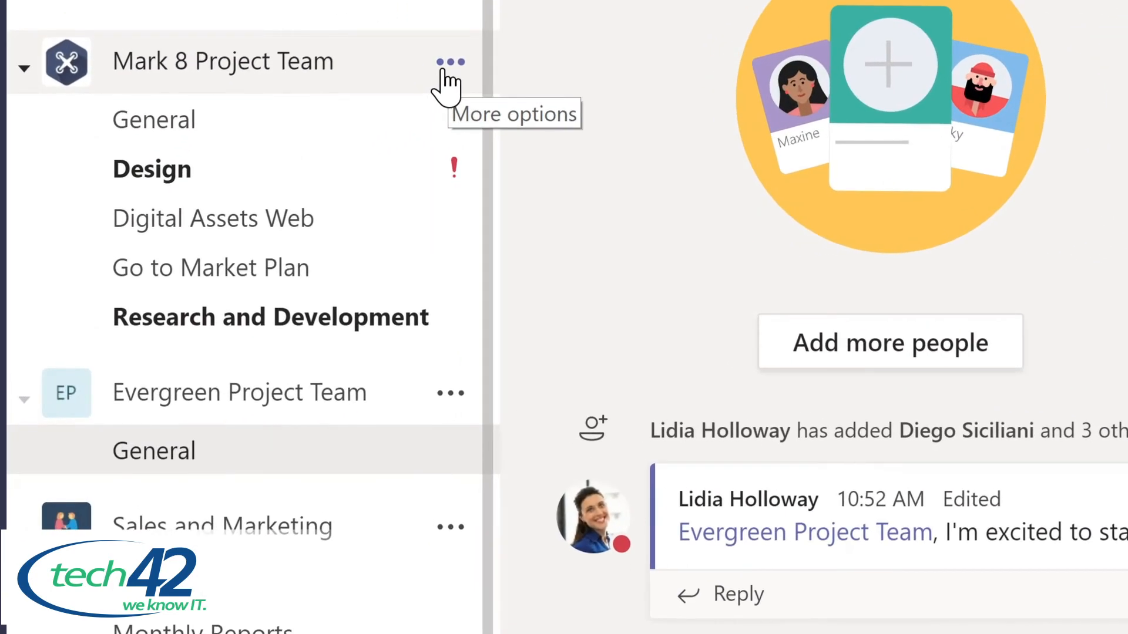
Step: Review Mark 8 Project Team's full list of owners, members and guests, plus its channels and analytics
{"action": "left_click", "coordinate": [443, 66]}
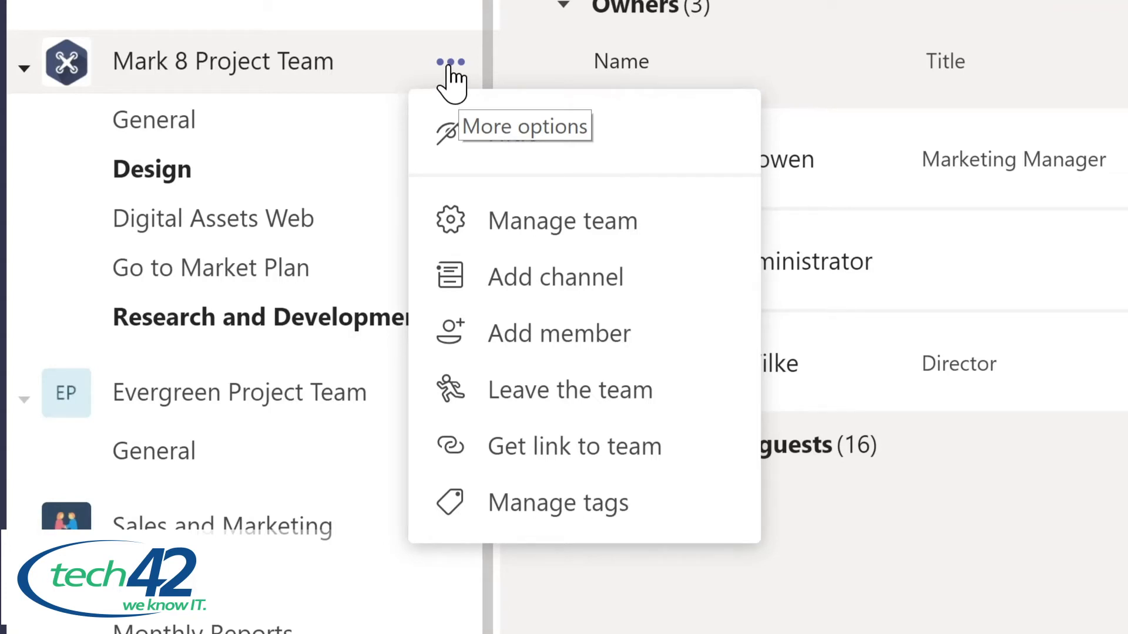
{"action": "left_click", "coordinate": [543, 228]}
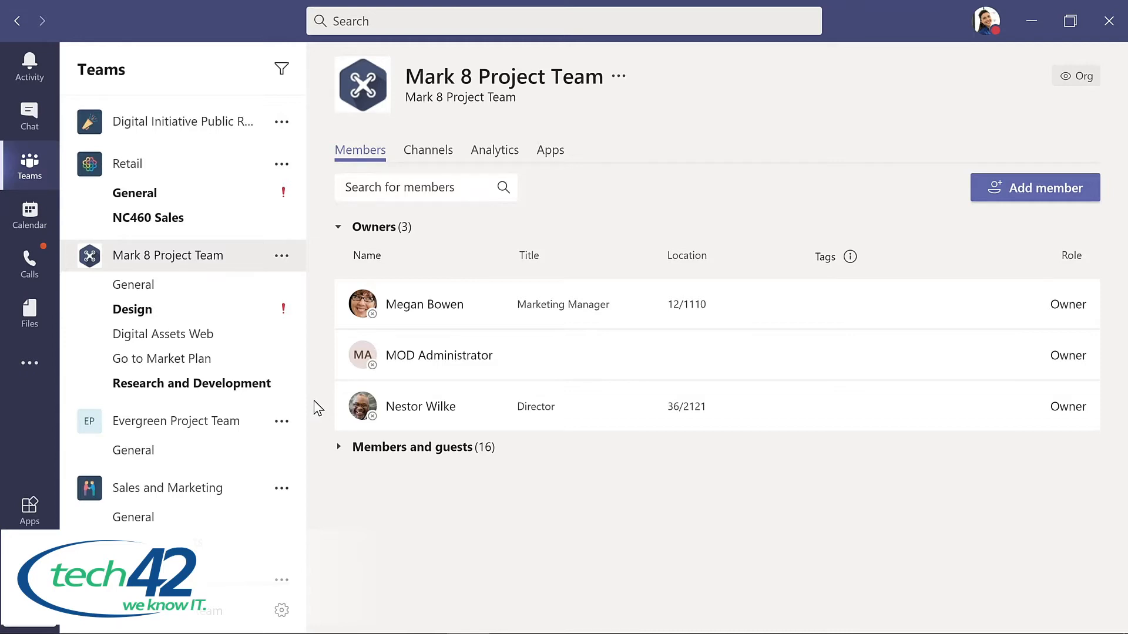
{"action": "left_click", "coordinate": [383, 452]}
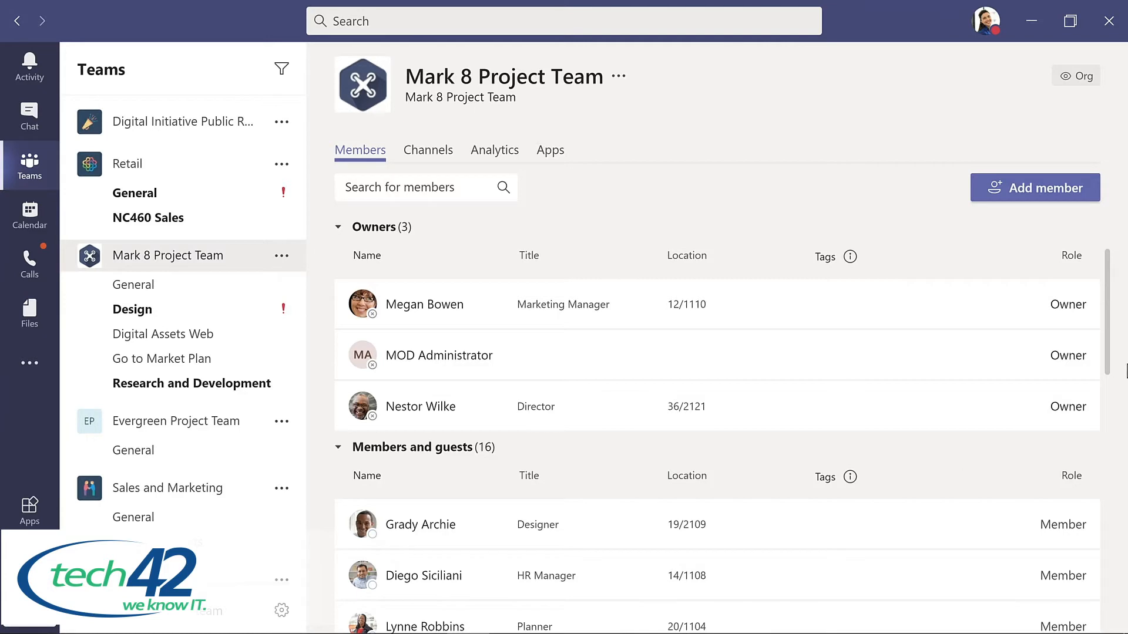
{"action": "scroll", "coordinate": [1108, 355], "scroll_direction": "down", "scroll_amount": 3}
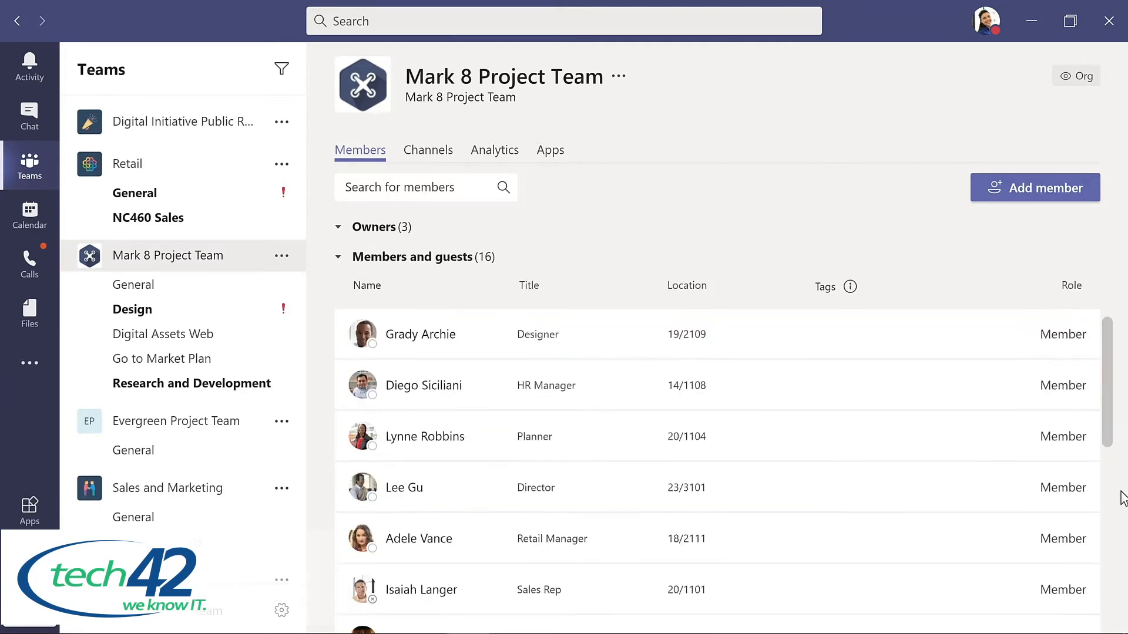
{"action": "scroll", "coordinate": [1122, 470], "scroll_direction": "down", "scroll_amount": 5}
{"action": "scroll", "coordinate": [1119, 608], "scroll_direction": "down", "scroll_amount": 5}
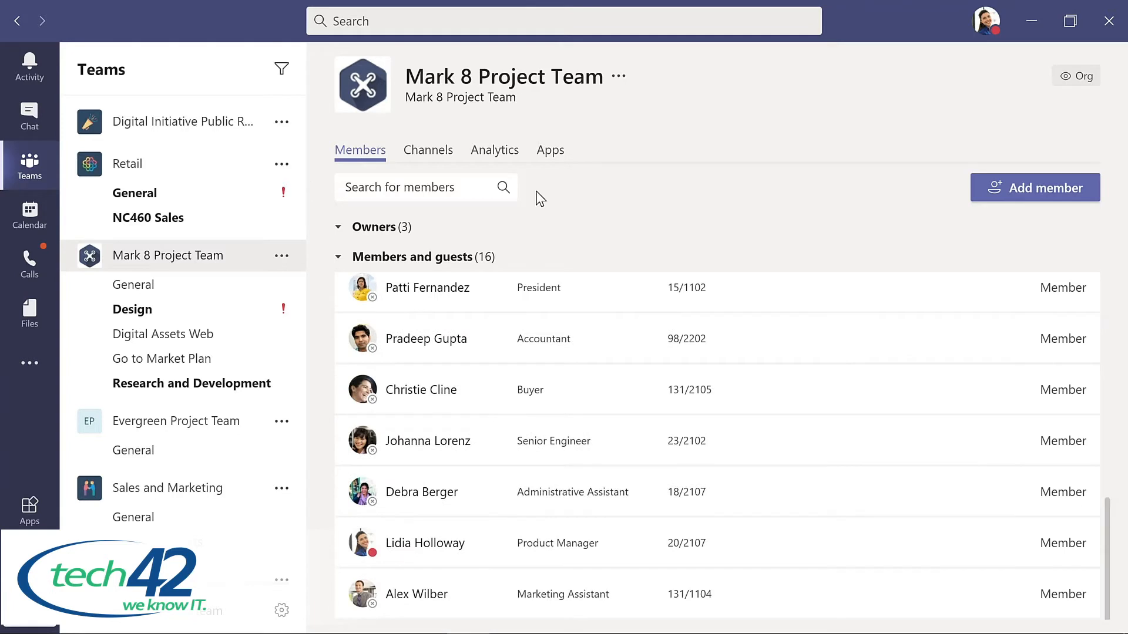
{"action": "left_click", "coordinate": [428, 154]}
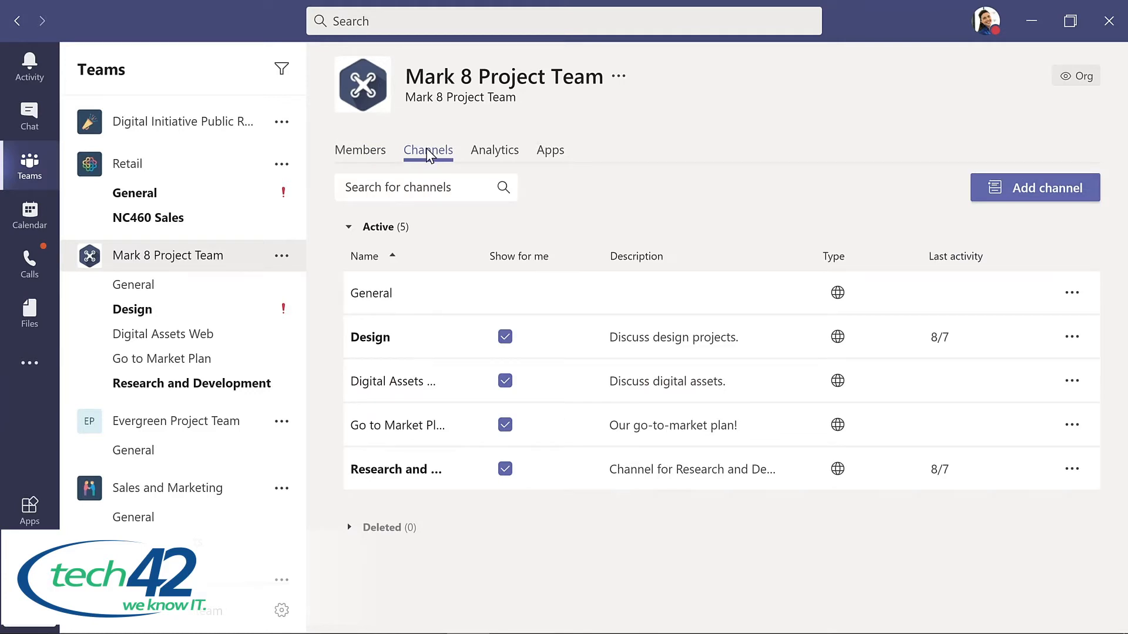
{"action": "left_click", "coordinate": [495, 154]}
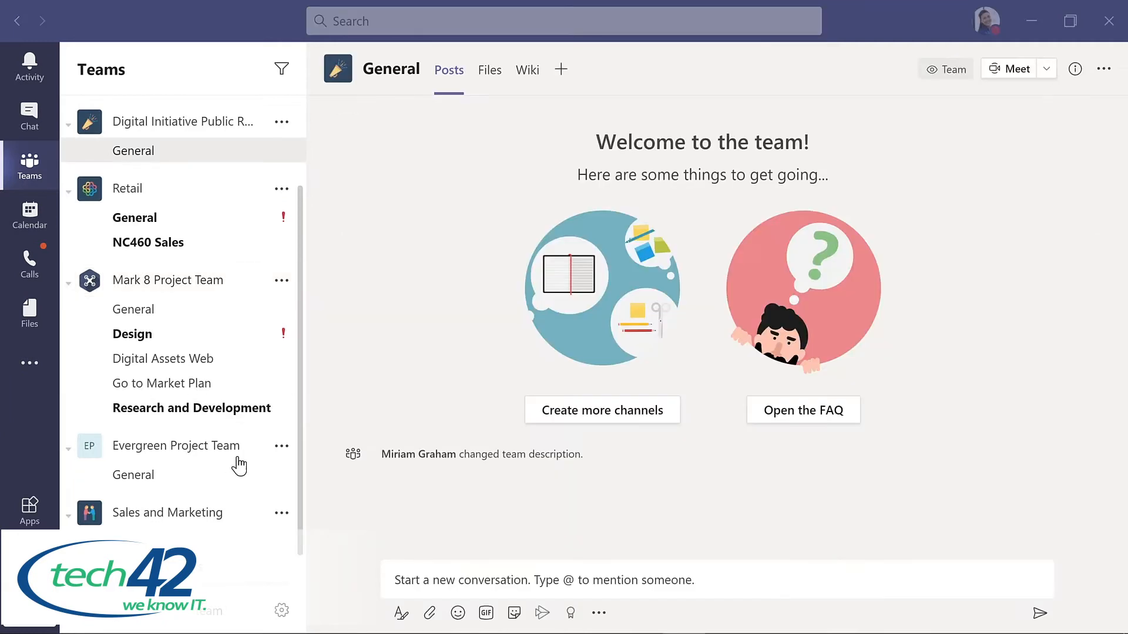
Step: Add the director to Evergreen Project Team as a member
{"action": "left_click", "coordinate": [282, 448]}
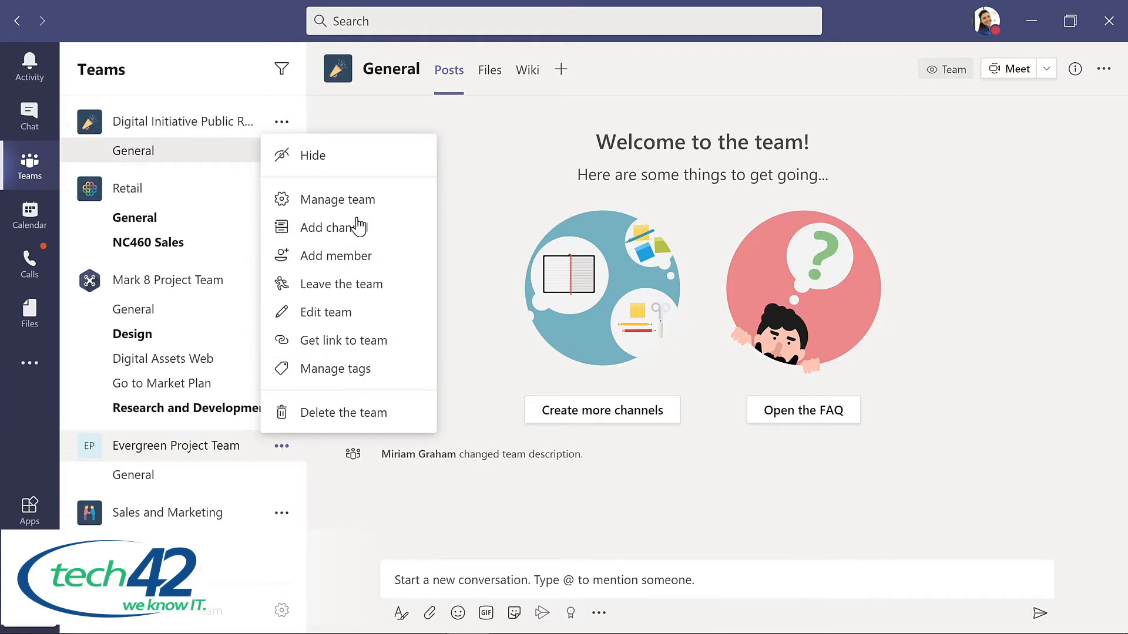
{"action": "left_click", "coordinate": [333, 259]}
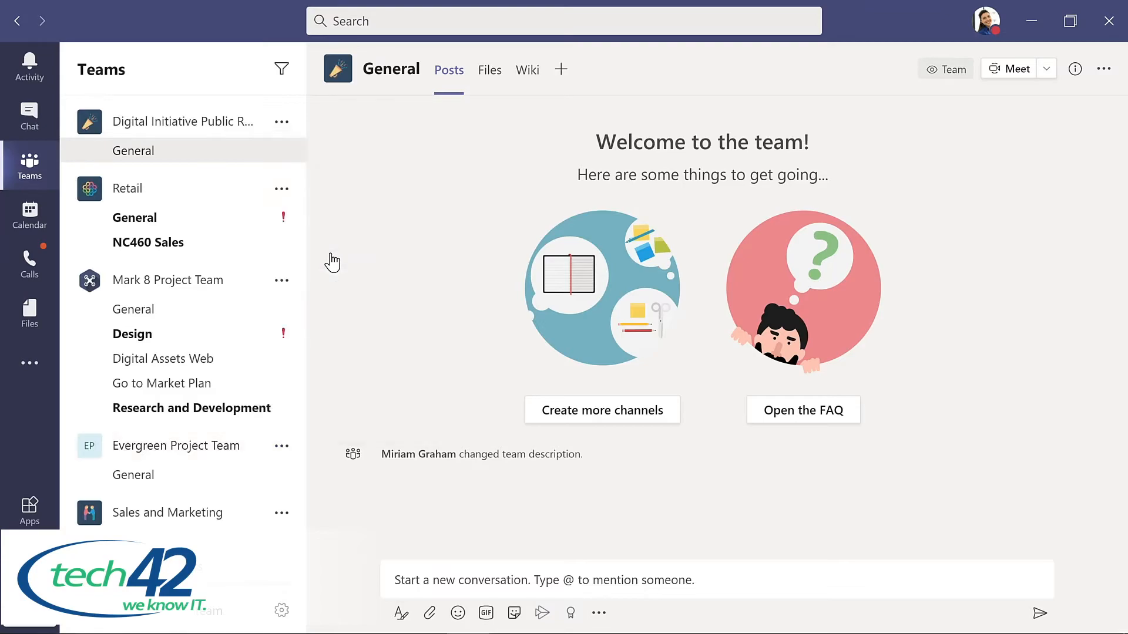
{"action": "type", "text": "nestor"}
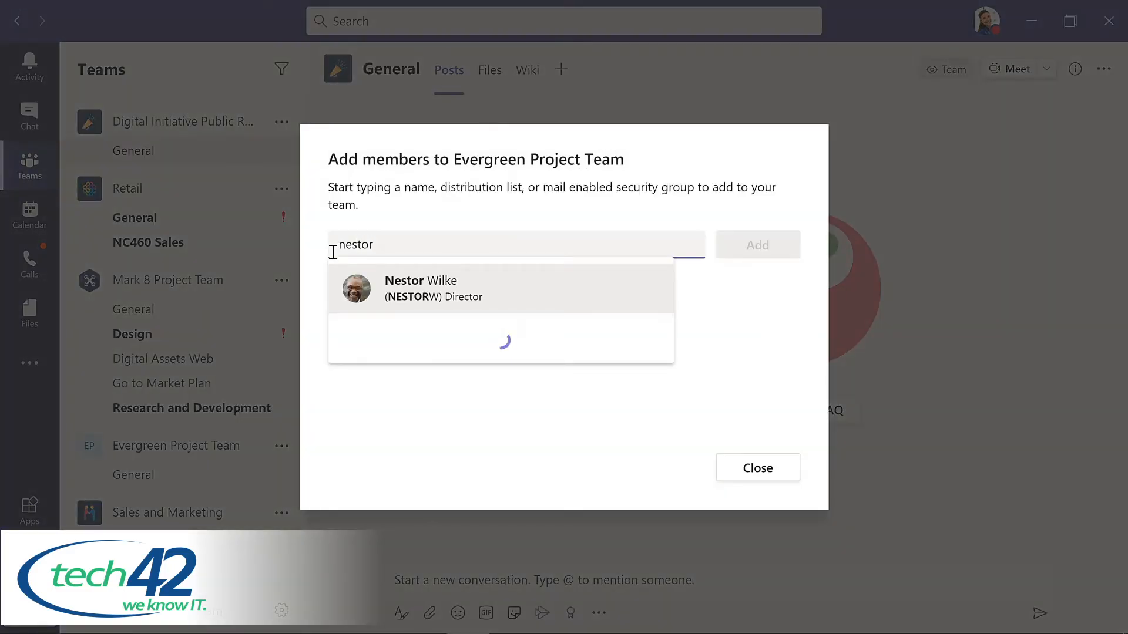
{"action": "key", "text": "Return"}
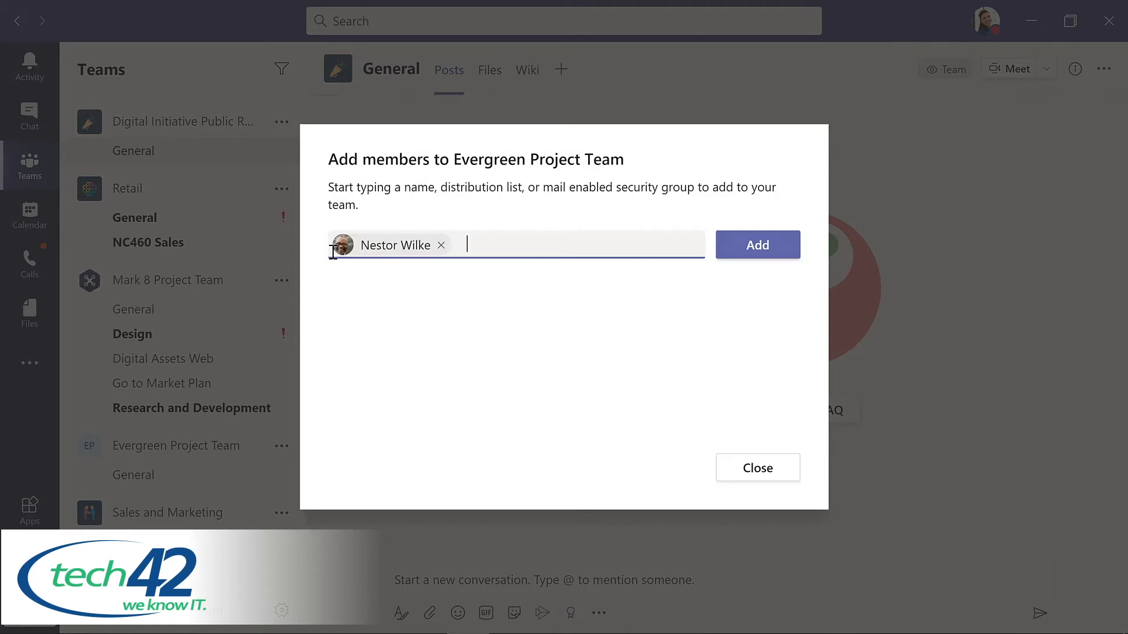
{"action": "left_click", "coordinate": [766, 252]}
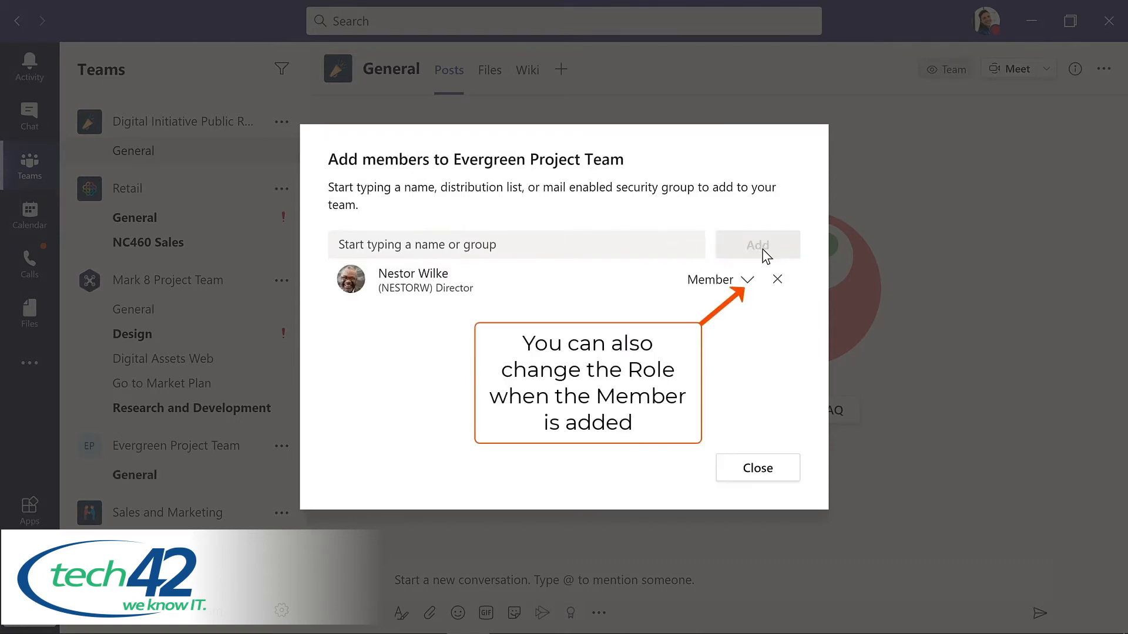
{"action": "left_click", "coordinate": [756, 461]}
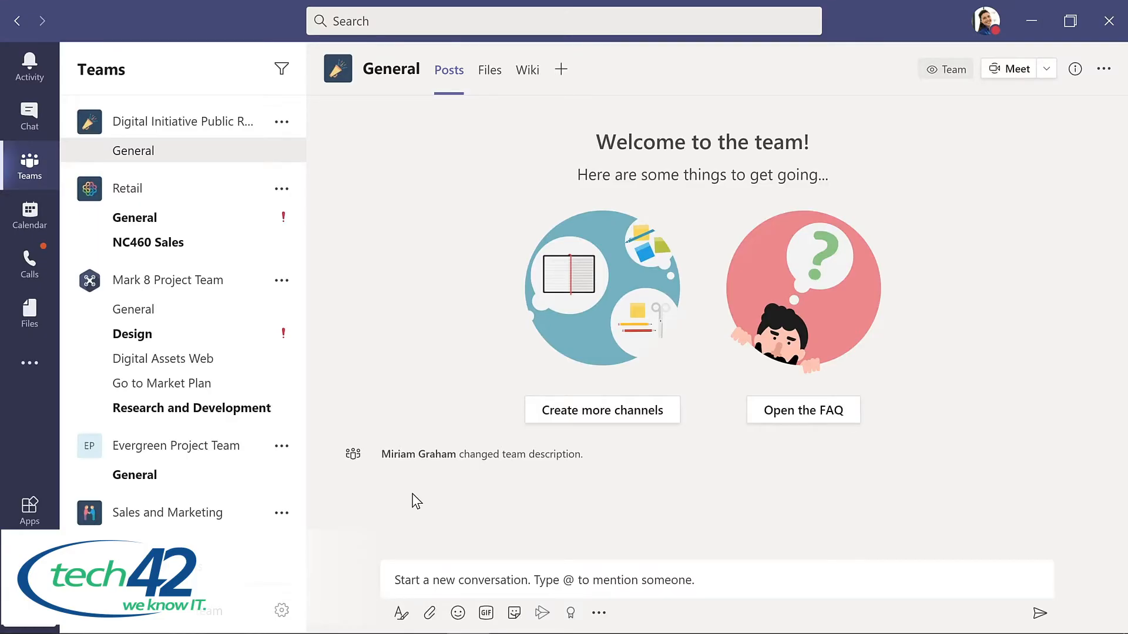
Step: Change the director's role in Evergreen Project Team to Owner in the team's membership management
{"action": "left_click", "coordinate": [282, 449]}
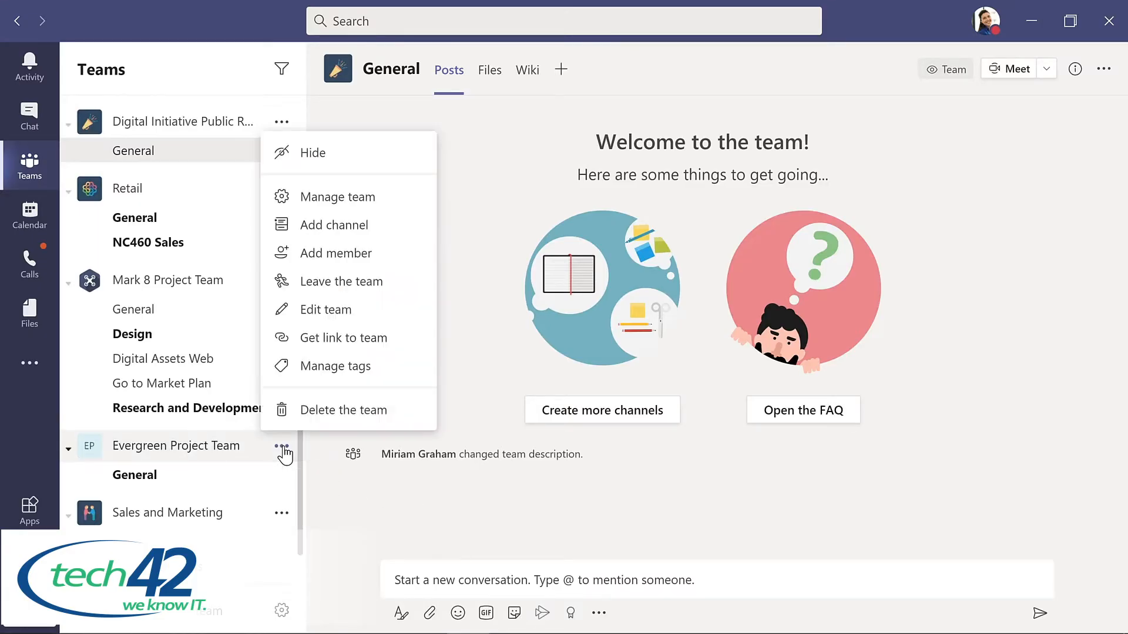
{"action": "left_click", "coordinate": [346, 198]}
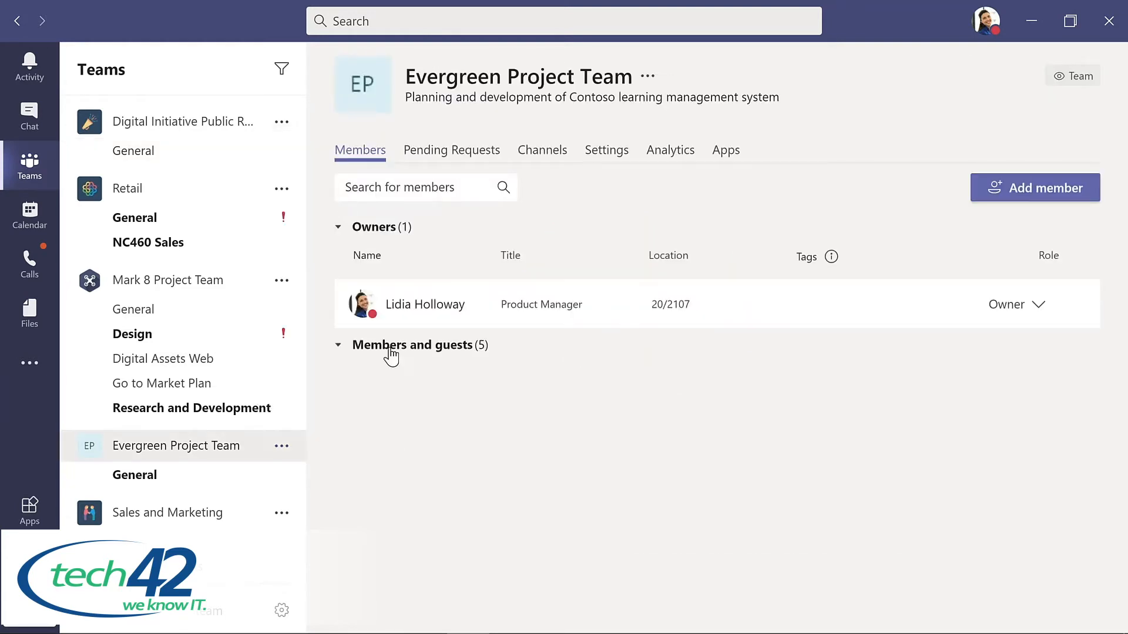
{"action": "left_click", "coordinate": [390, 352]}
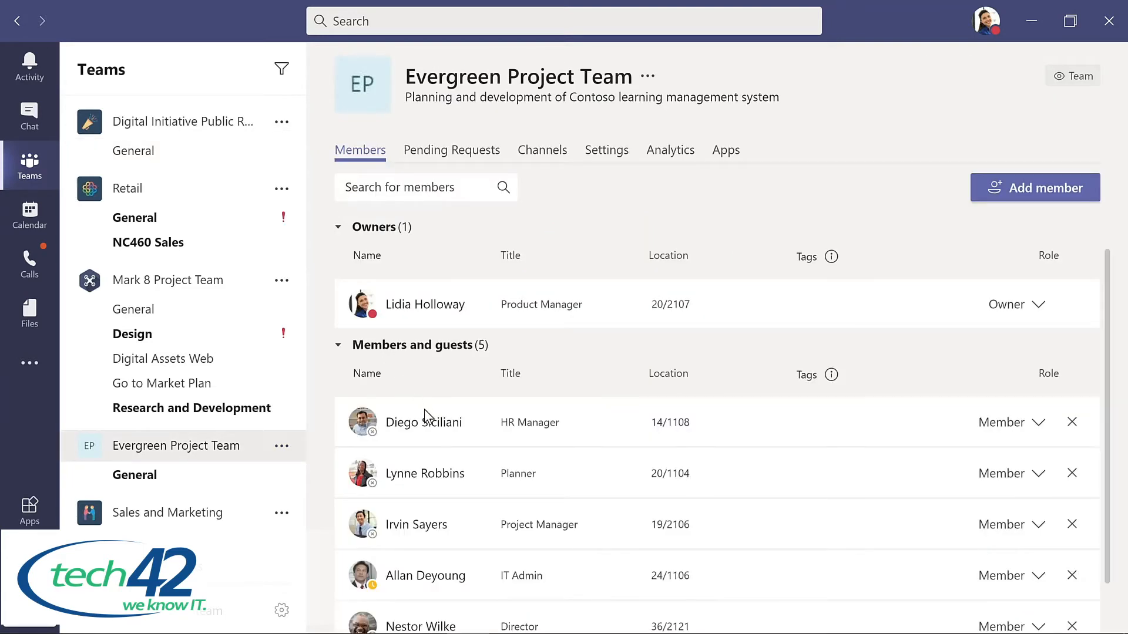
{"action": "scroll", "coordinate": [429, 423], "scroll_direction": "down", "scroll_amount": 1}
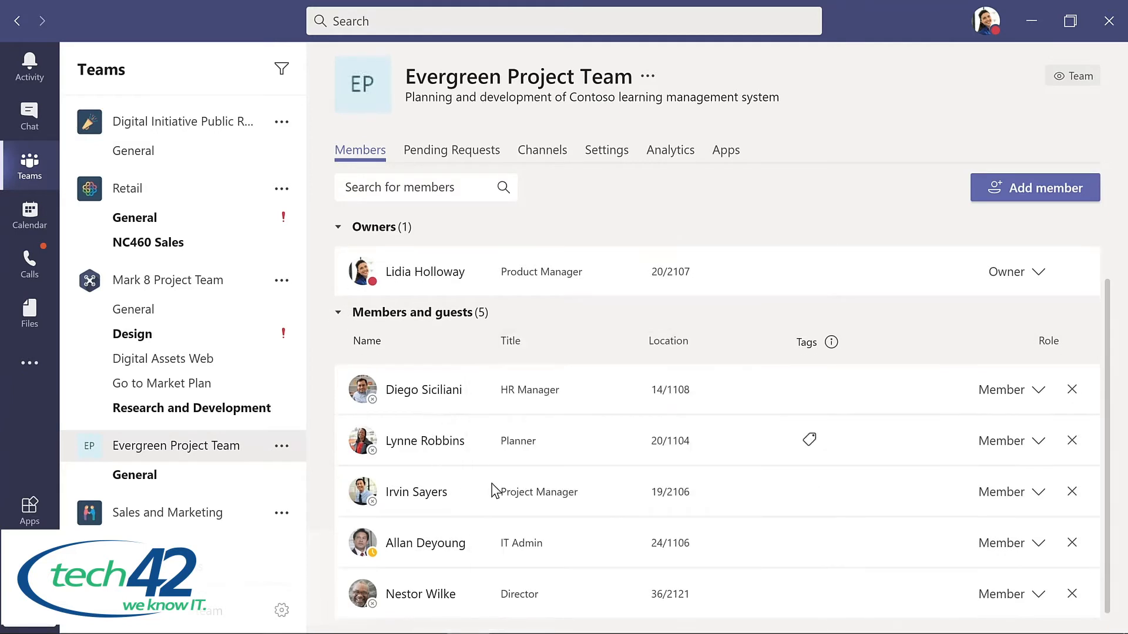
{"action": "left_click", "coordinate": [1038, 595]}
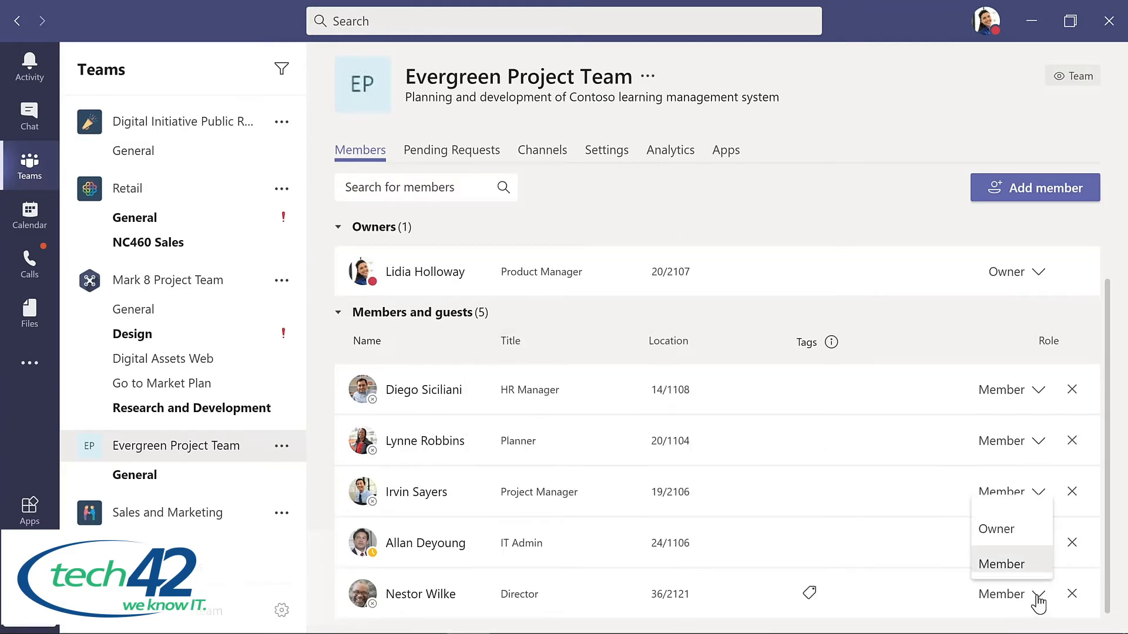
{"action": "left_click", "coordinate": [1003, 529]}
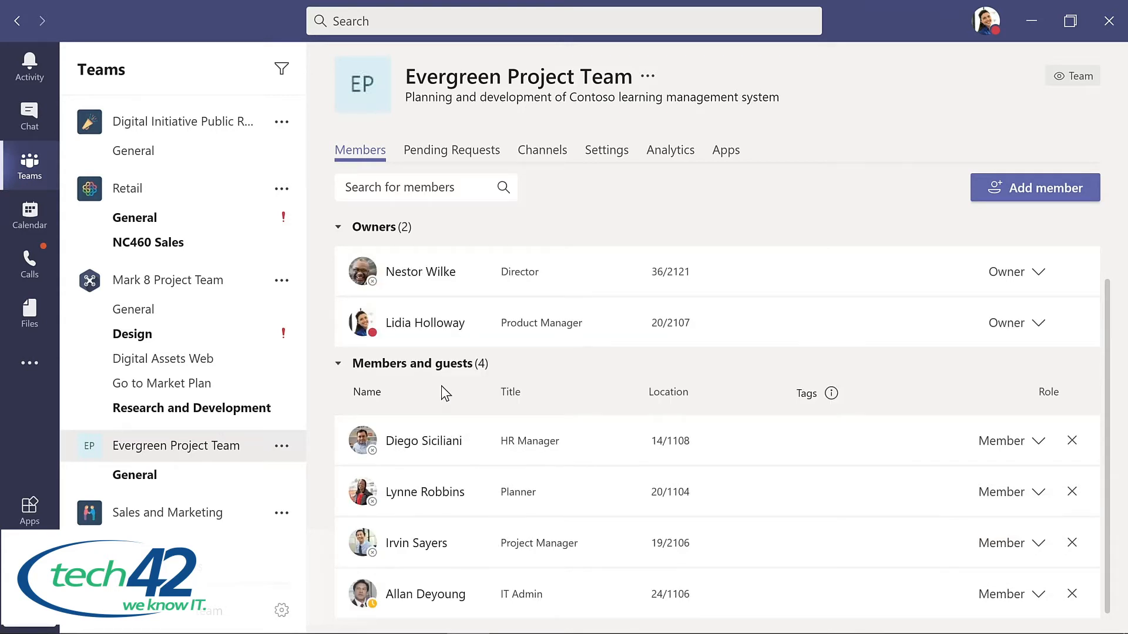
Step: Start an announcement in Evergreen Project Team's General channel with a headline welcoming the new director by first name
{"action": "left_click", "coordinate": [151, 473]}
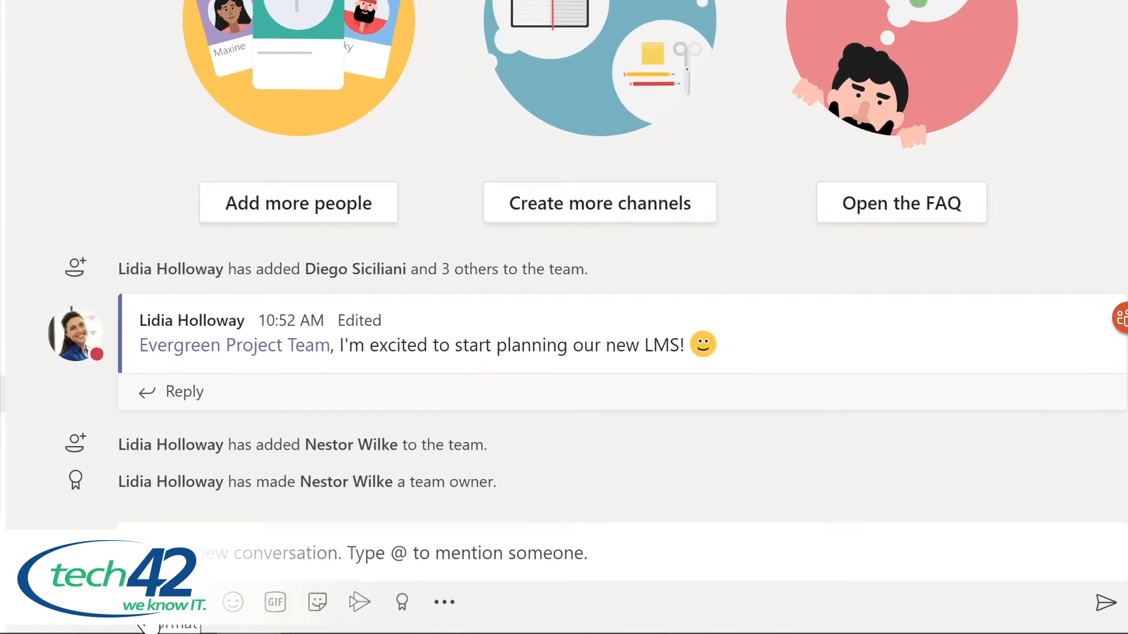
{"action": "left_click", "coordinate": [147, 607]}
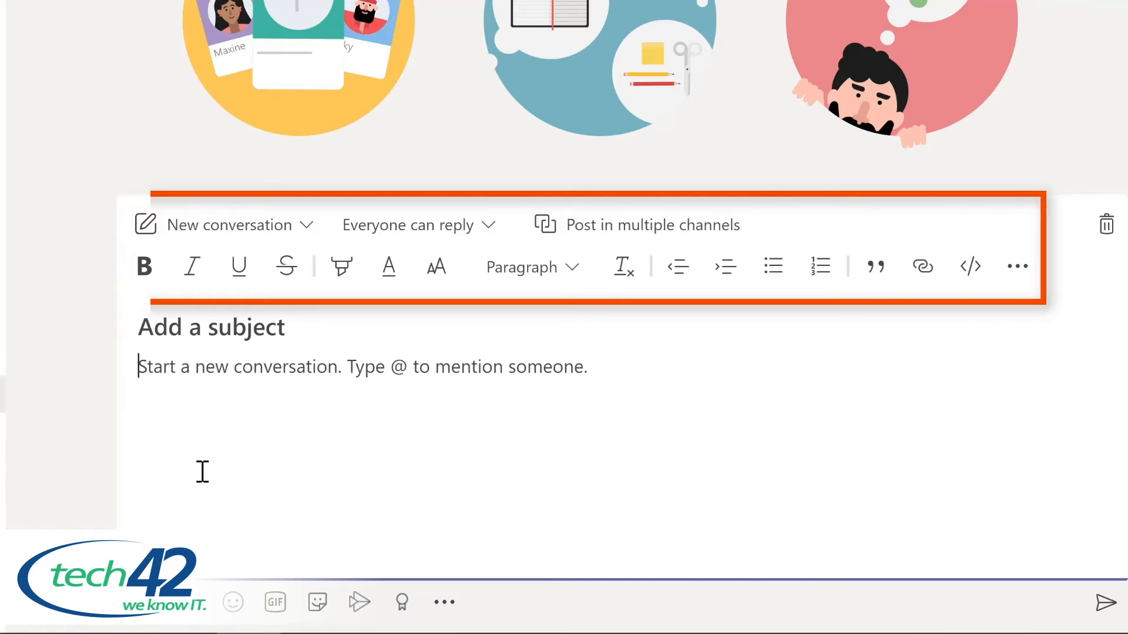
{"action": "left_click", "coordinate": [307, 226]}
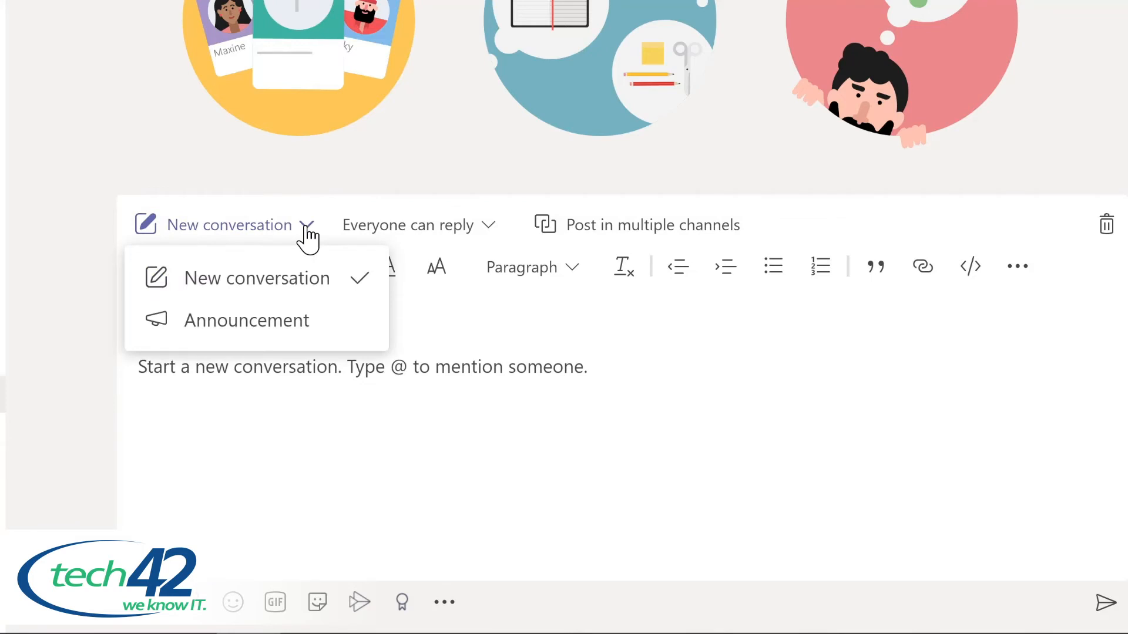
{"action": "left_click", "coordinate": [259, 323]}
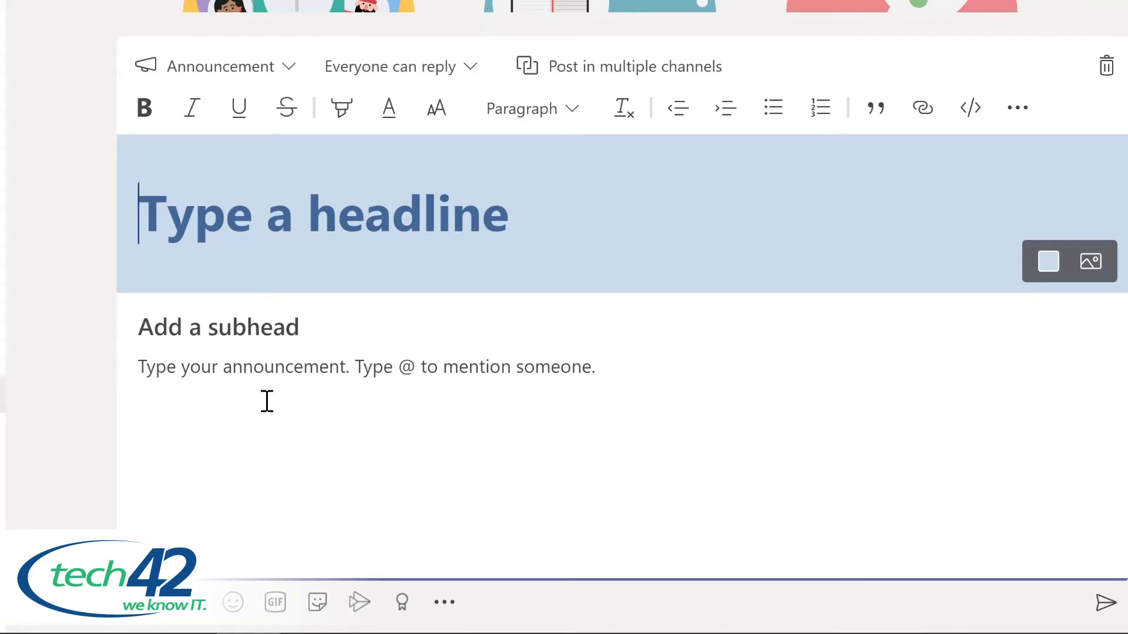
{"action": "type", "text": "Welcome Nestor!"}
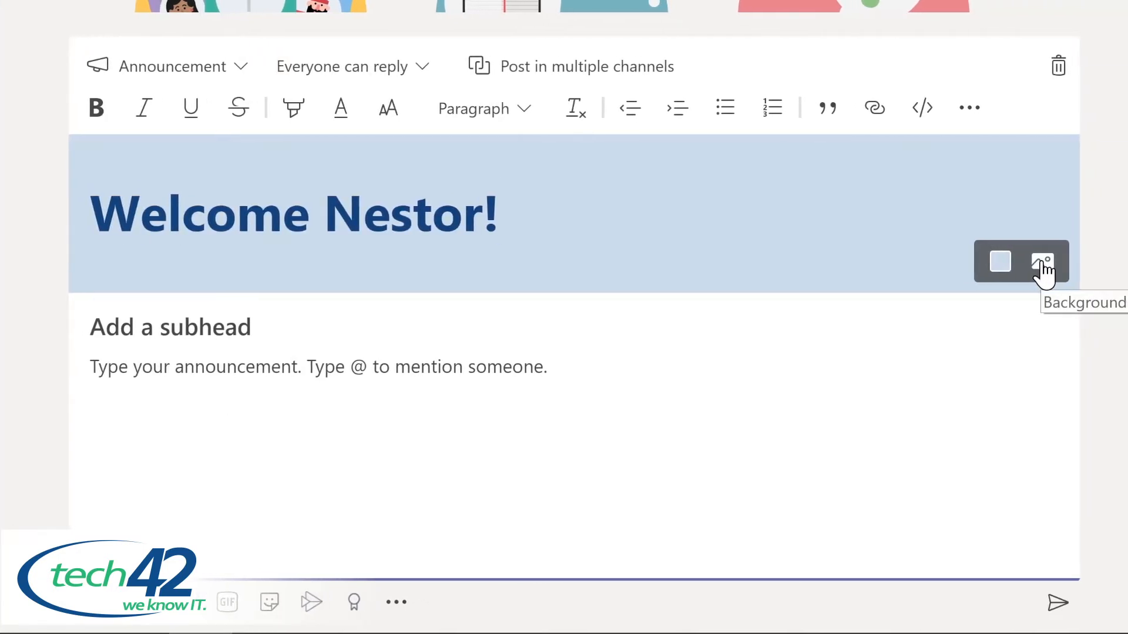
Step: Set the headline background to dark teal and post the announcement with a subhead and message welcoming the director to the LMS planning team
{"action": "left_click", "coordinate": [988, 268]}
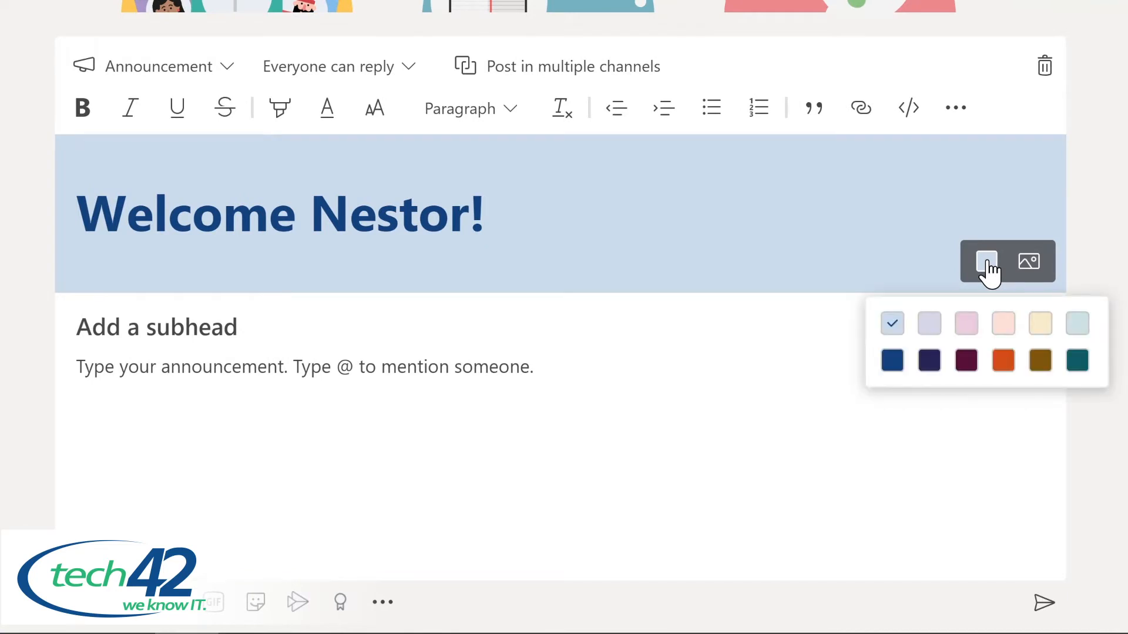
{"action": "left_click", "coordinate": [1077, 360]}
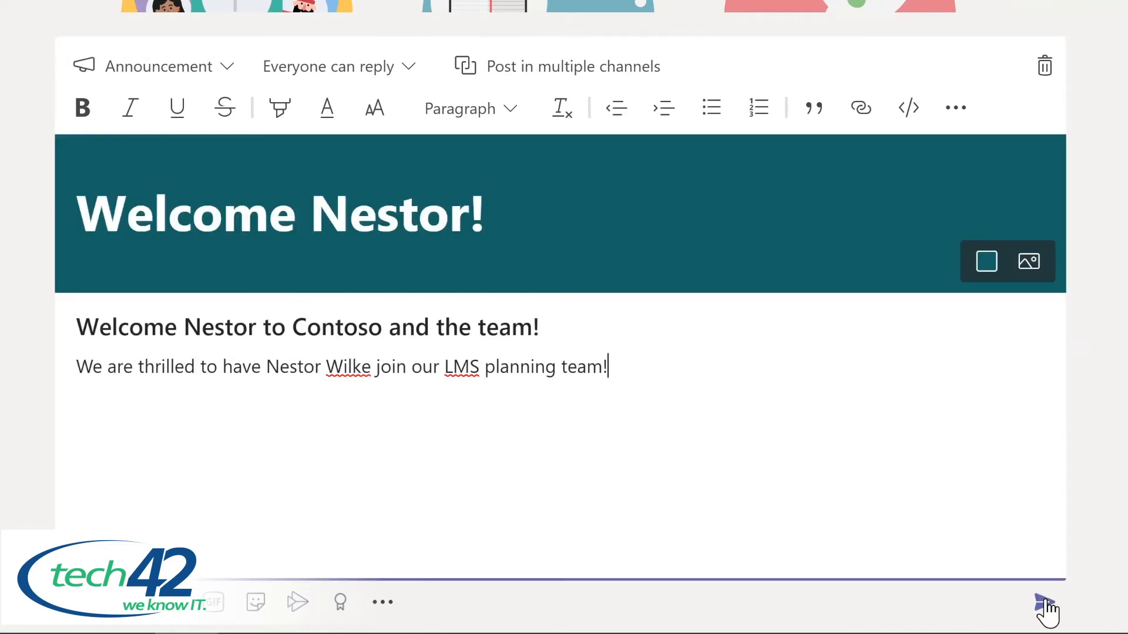
{"action": "left_click", "coordinate": [1045, 605]}
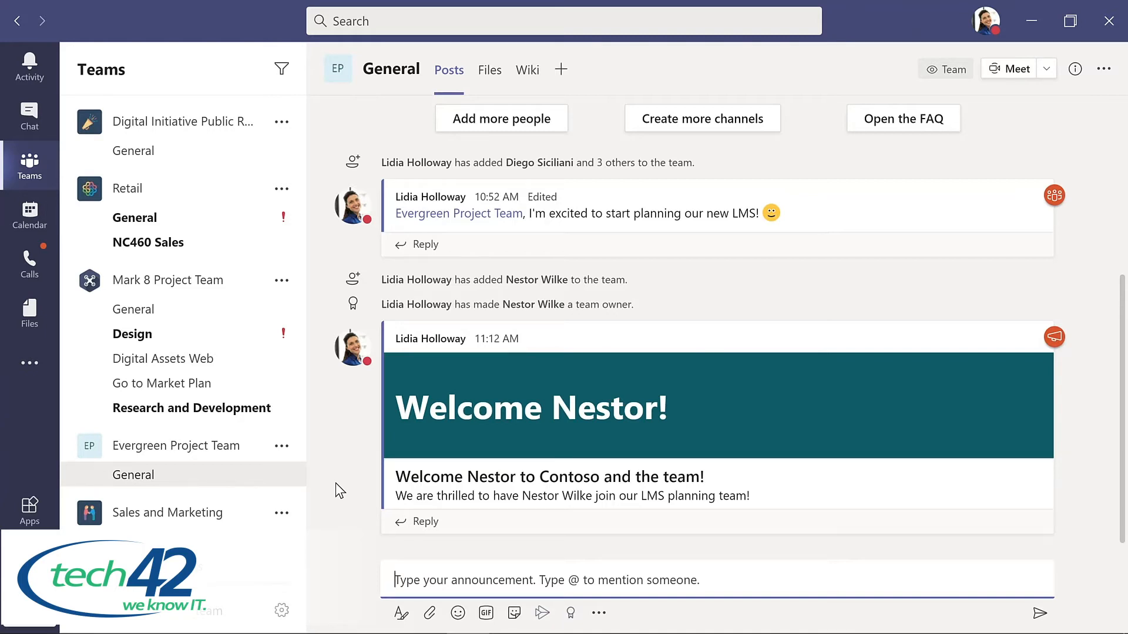
Step: Start a new channel in Evergreen Project Team named Design, with the description "Design and planning of LMS"
{"action": "left_click", "coordinate": [282, 448]}
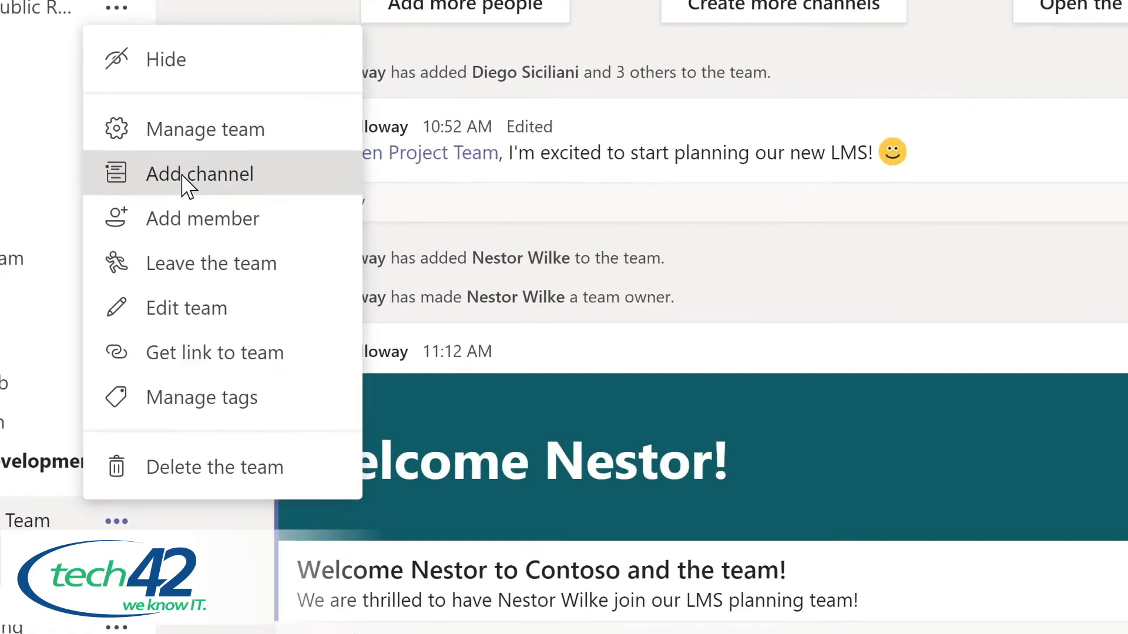
{"action": "left_click", "coordinate": [317, 225]}
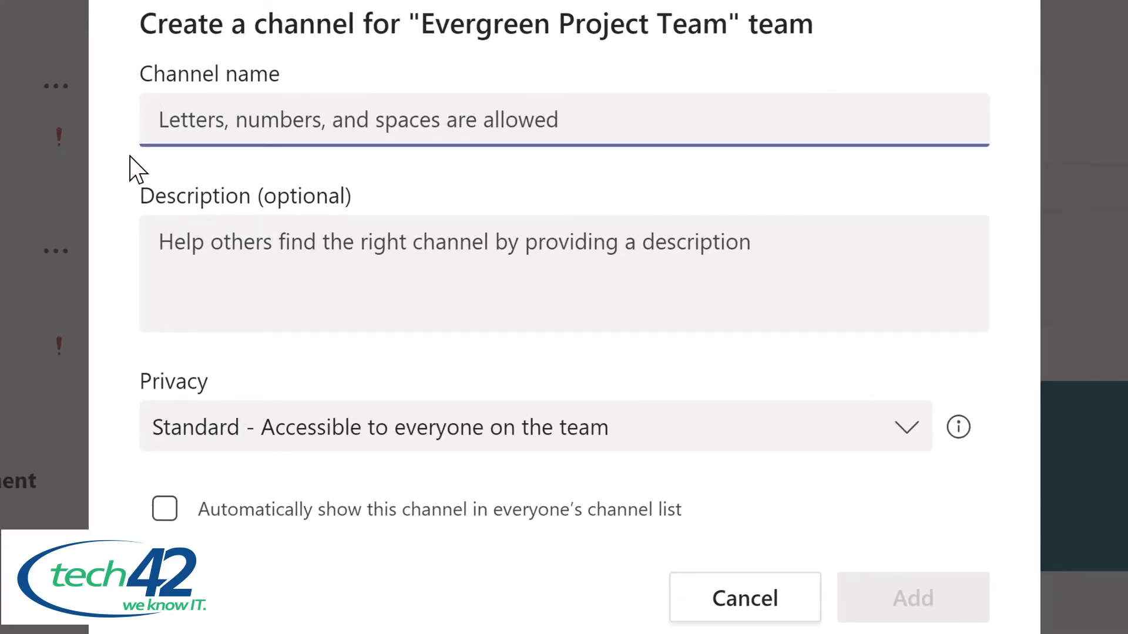
{"action": "type", "text": "D"}
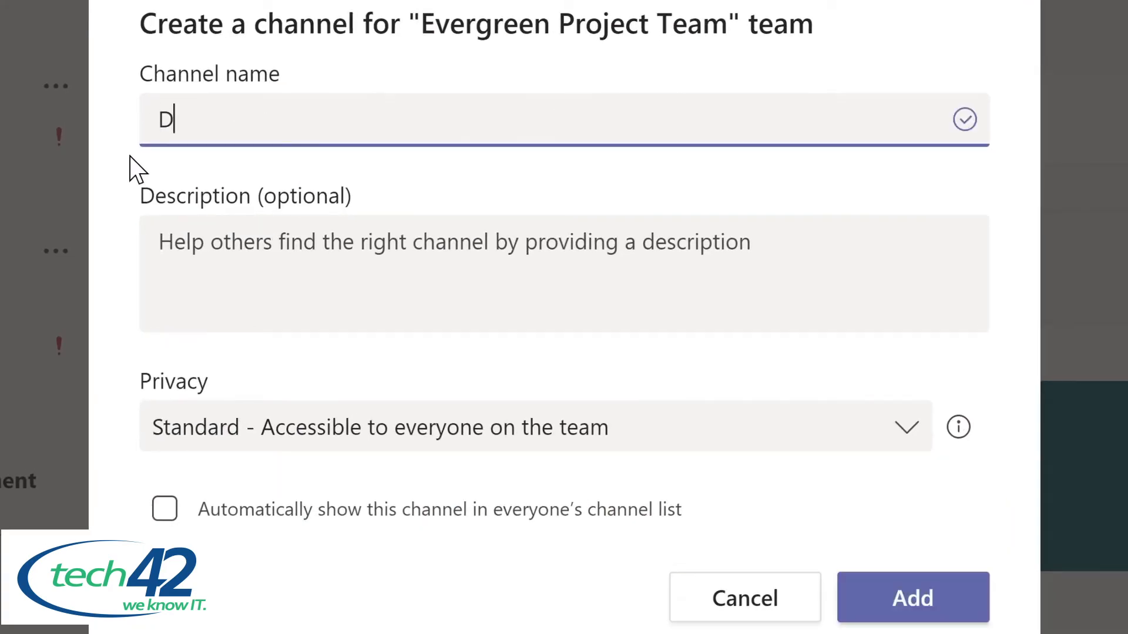
{"action": "type", "text": "es"}
{"action": "type", "text": "ign"}
{"action": "left_click", "coordinate": [176, 241]}
{"action": "type", "text": "Design and planning of LMS"}
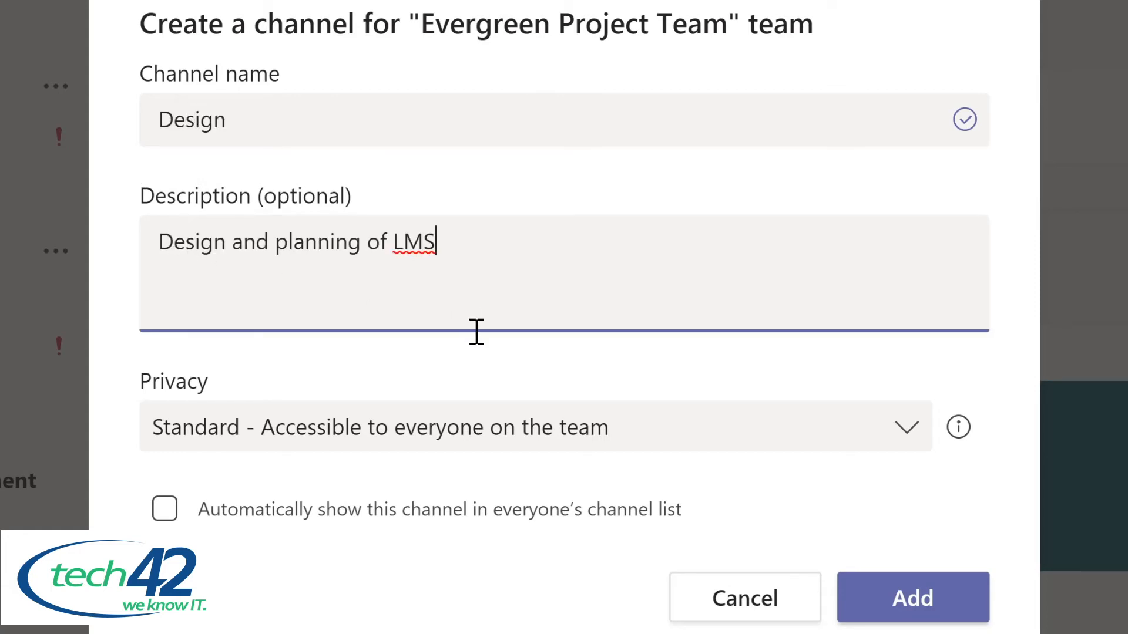
Step: Keep the channel's privacy as Standard, show it automatically in everyone's channel list, and add the channel
{"action": "left_click", "coordinate": [909, 434]}
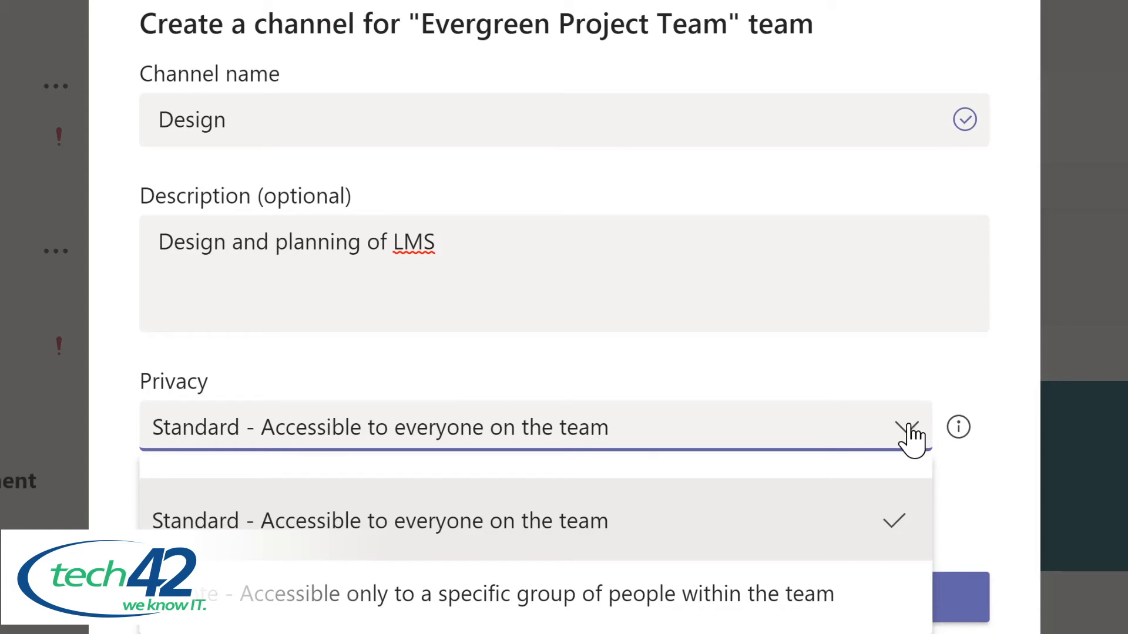
{"action": "left_click", "coordinate": [861, 368]}
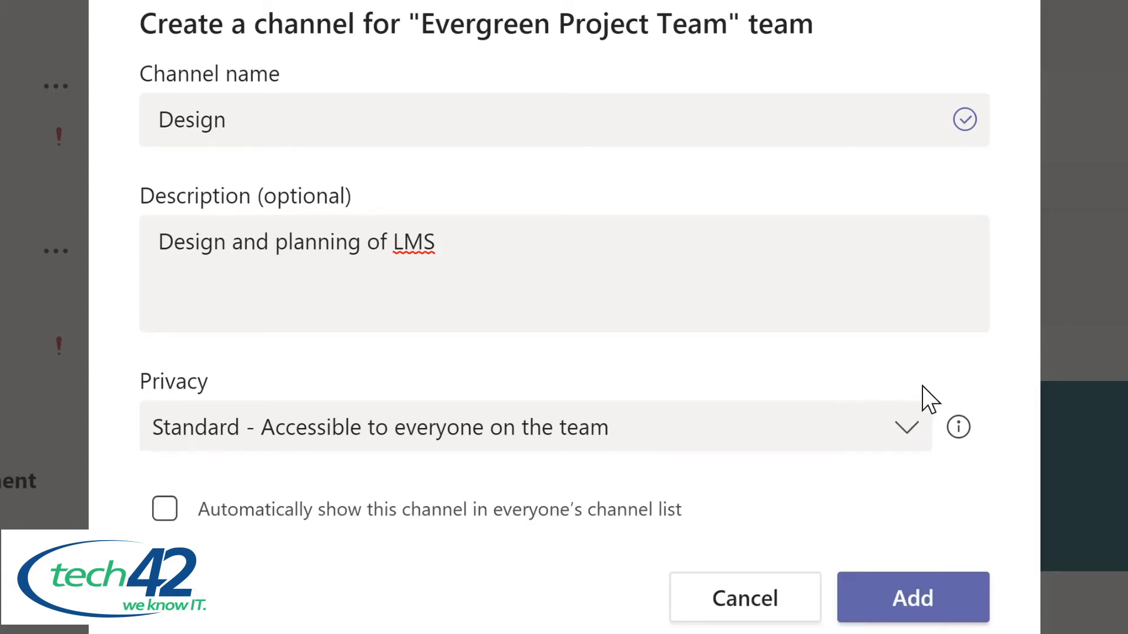
{"action": "left_click", "coordinate": [166, 512]}
{"action": "left_click", "coordinate": [927, 603]}
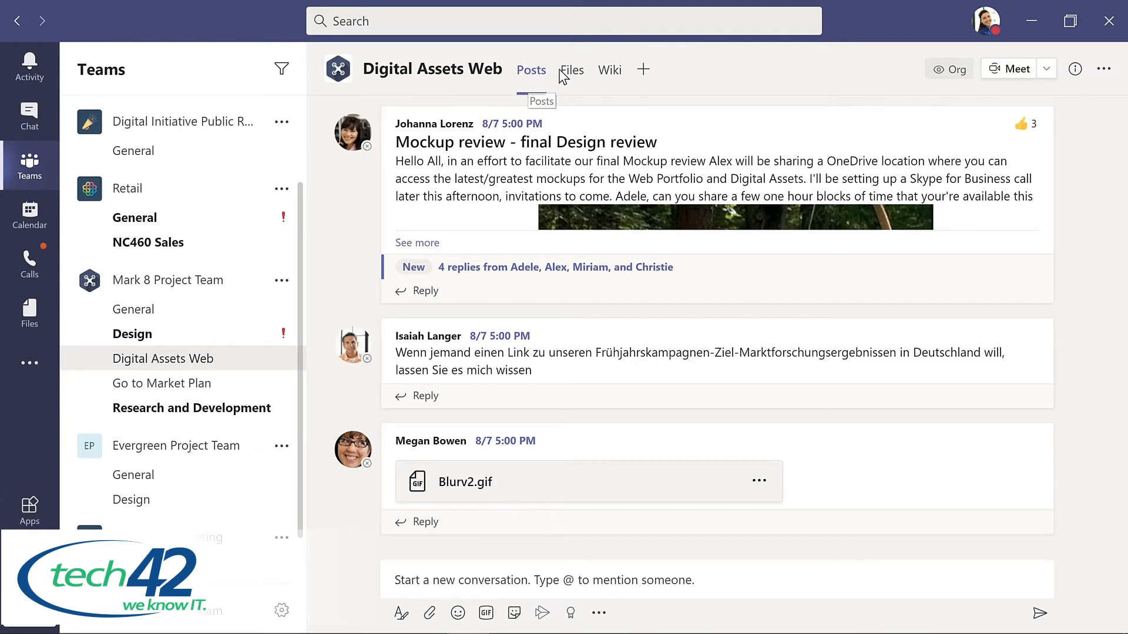
Step: Review the Digital Assets Web channel's files, the actions and opening options for Product Launch.pptx, and the channel's wiki
{"action": "left_click", "coordinate": [576, 79]}
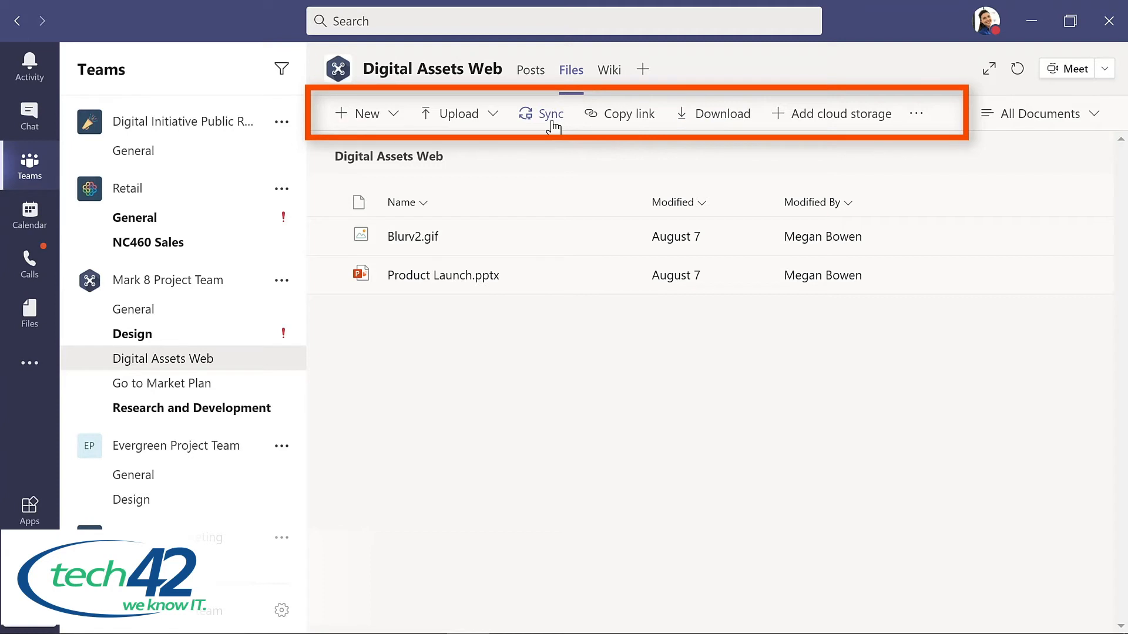
{"action": "left_click", "coordinate": [618, 277]}
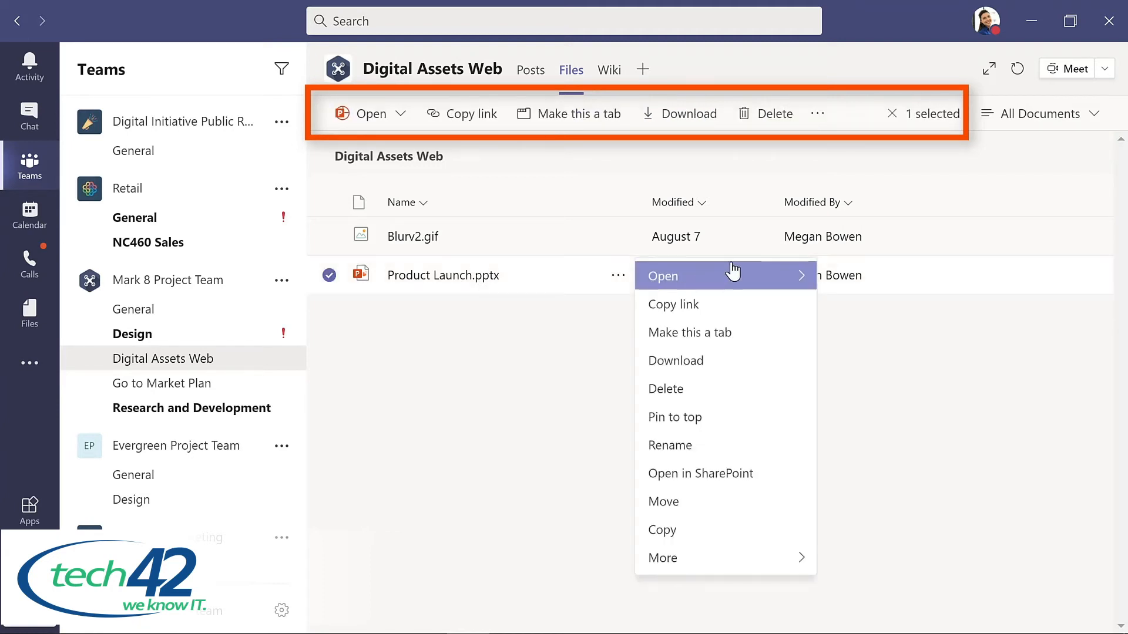
{"action": "mouse_move", "coordinate": [800, 283]}
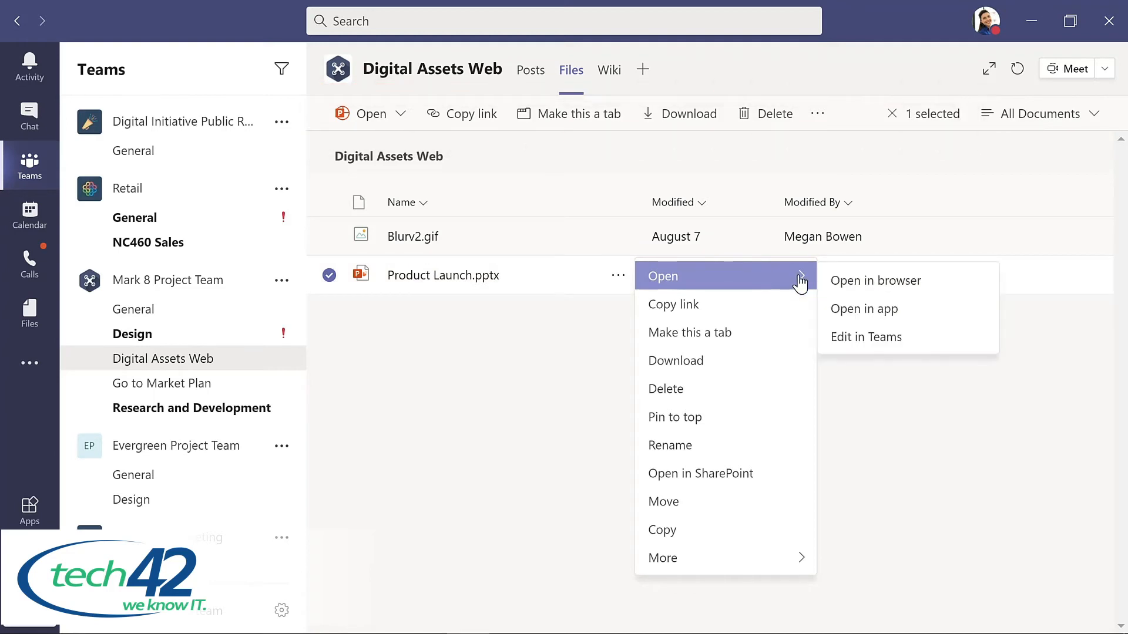
{"action": "left_click", "coordinate": [602, 149]}
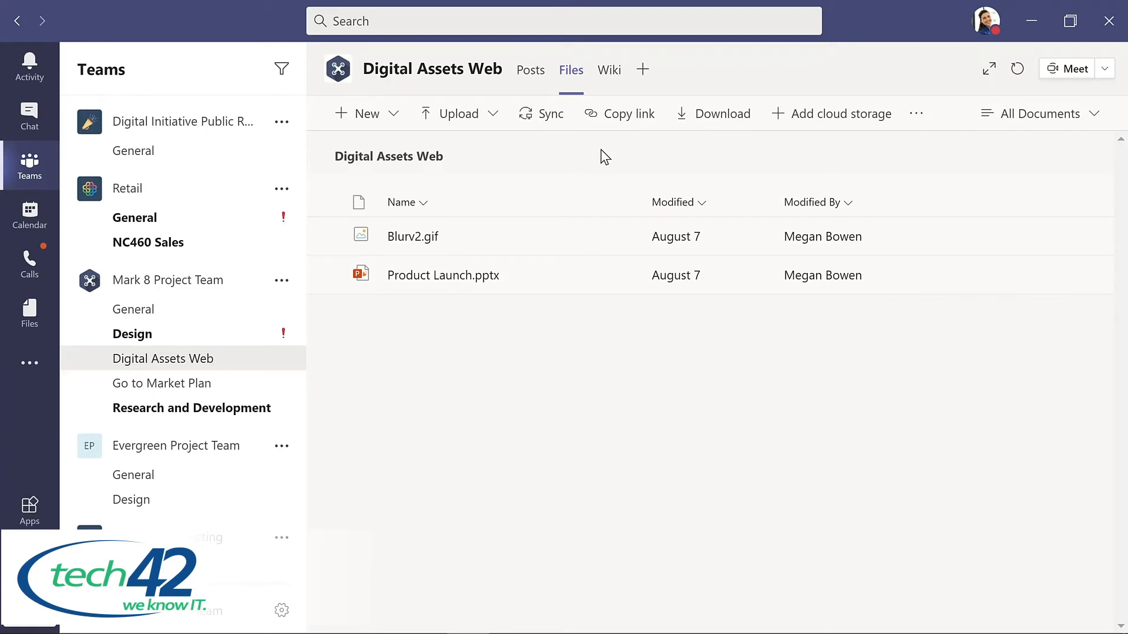
{"action": "left_click", "coordinate": [609, 73]}
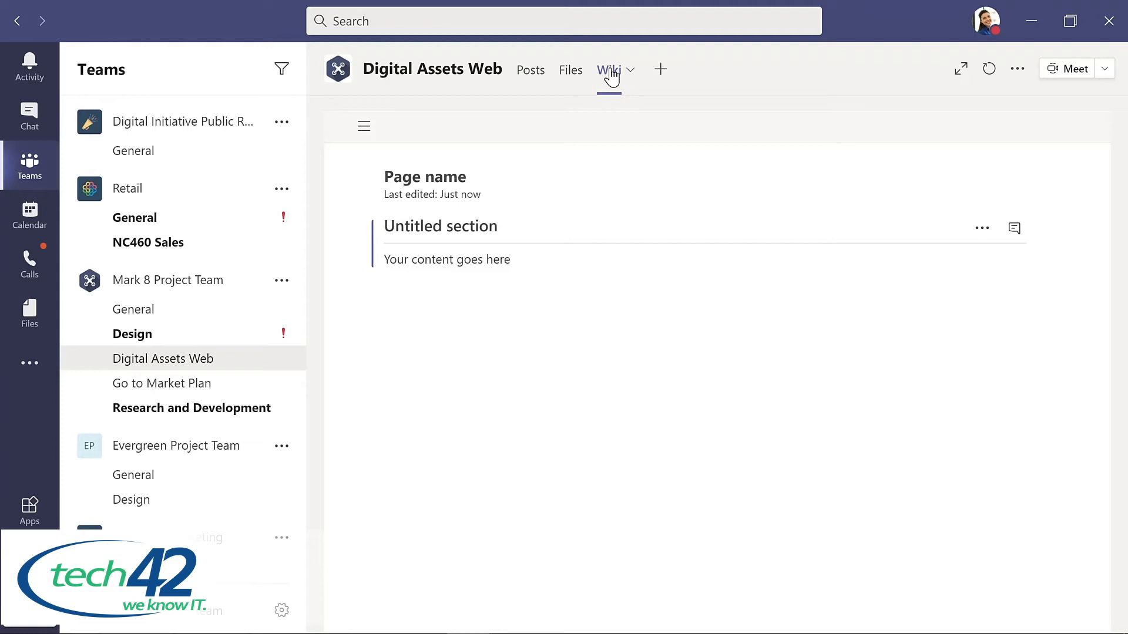
Step: View the Usability Priorities document in Mark 8 Project Team's Design channel and check the options for adding another tab
{"action": "left_click", "coordinate": [130, 333]}
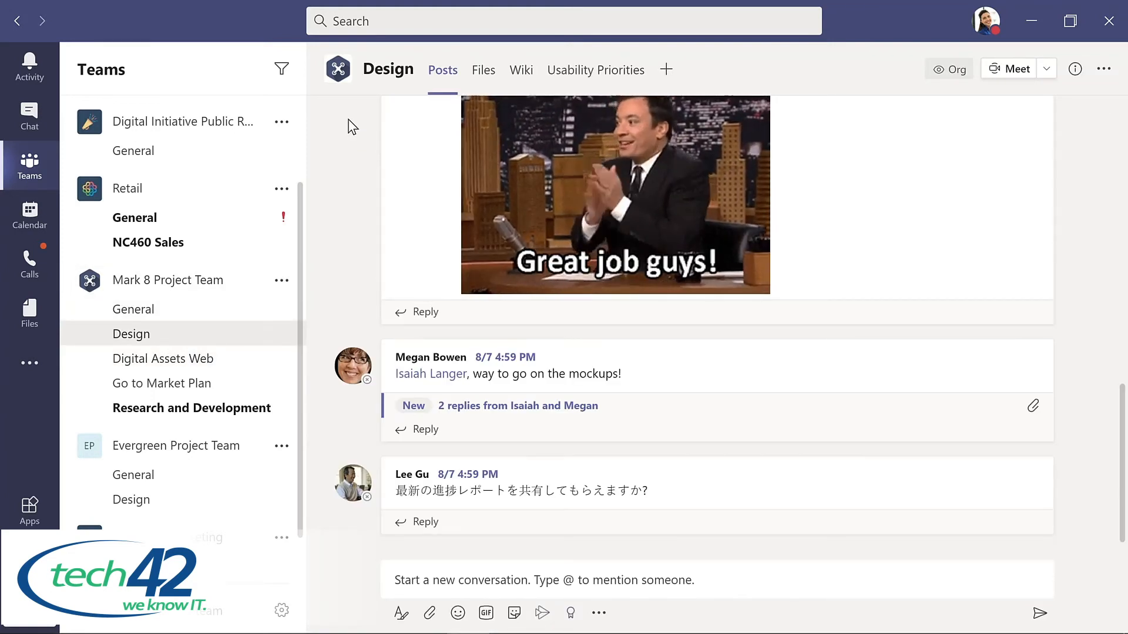
{"action": "left_click", "coordinate": [594, 72]}
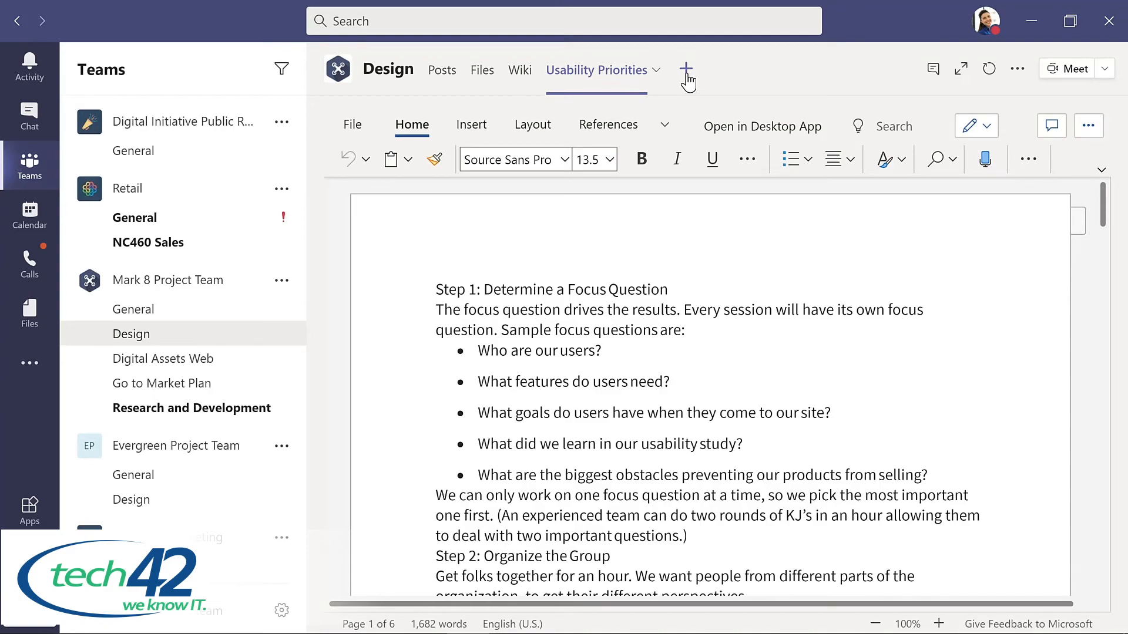
{"action": "left_click", "coordinate": [685, 73]}
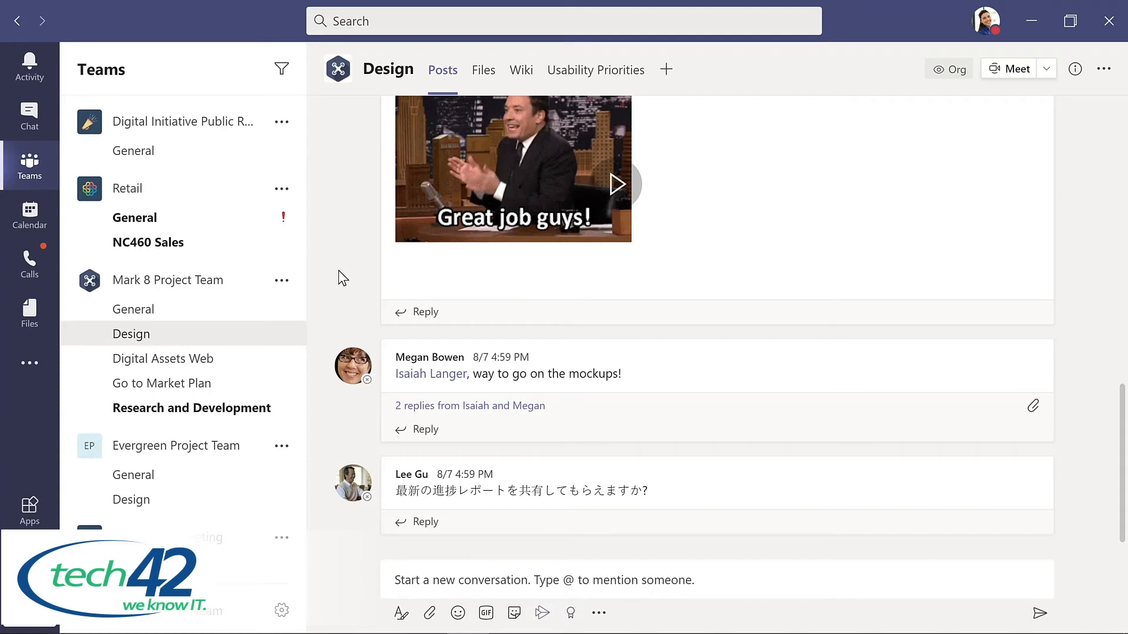
Step: Reply "Great job with a tight deadline!" to the post praising the mockups in Mark 8 Project Team's Design channel
{"action": "left_click", "coordinate": [423, 432]}
{"action": "type", "text": "Great job with"}
{"action": "type", "text": "a "}
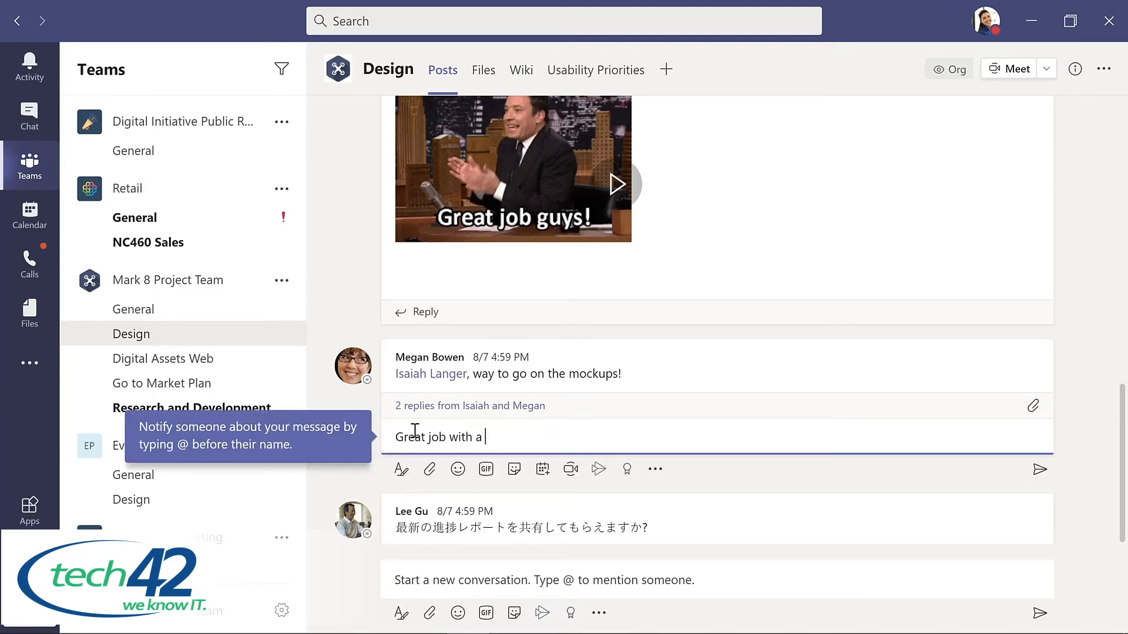
{"action": "type", "text": "tight deadline!"}
{"action": "key", "text": "Return"}
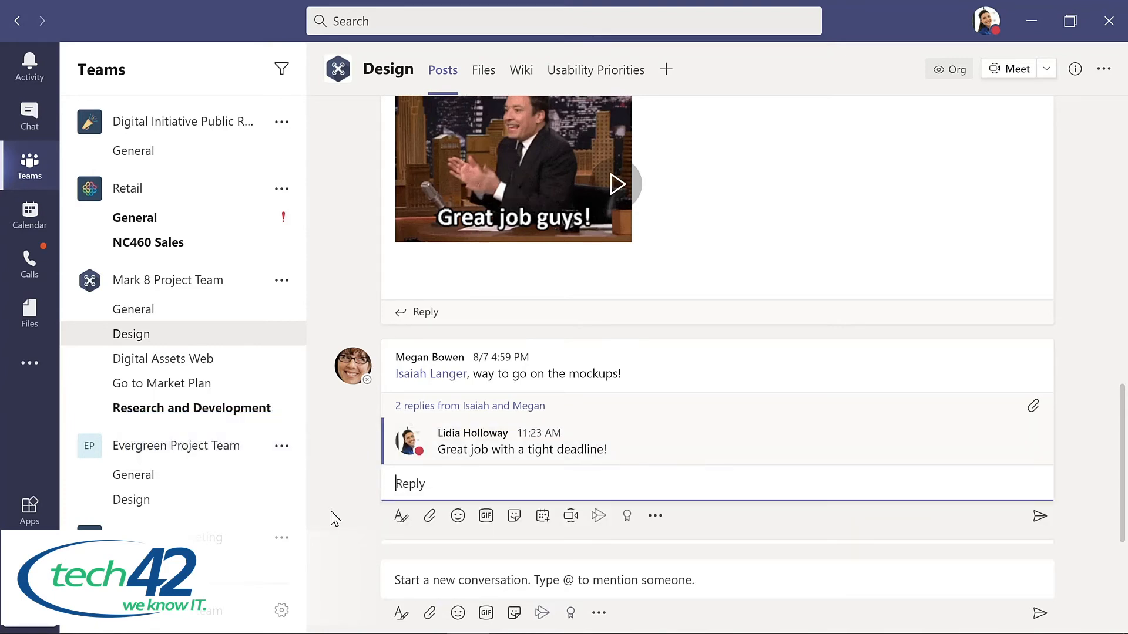
Step: Start a new conversation in the Design channel and attach Contoso Marketing Principles-2021.pptx from the computer
{"action": "left_click", "coordinate": [406, 583]}
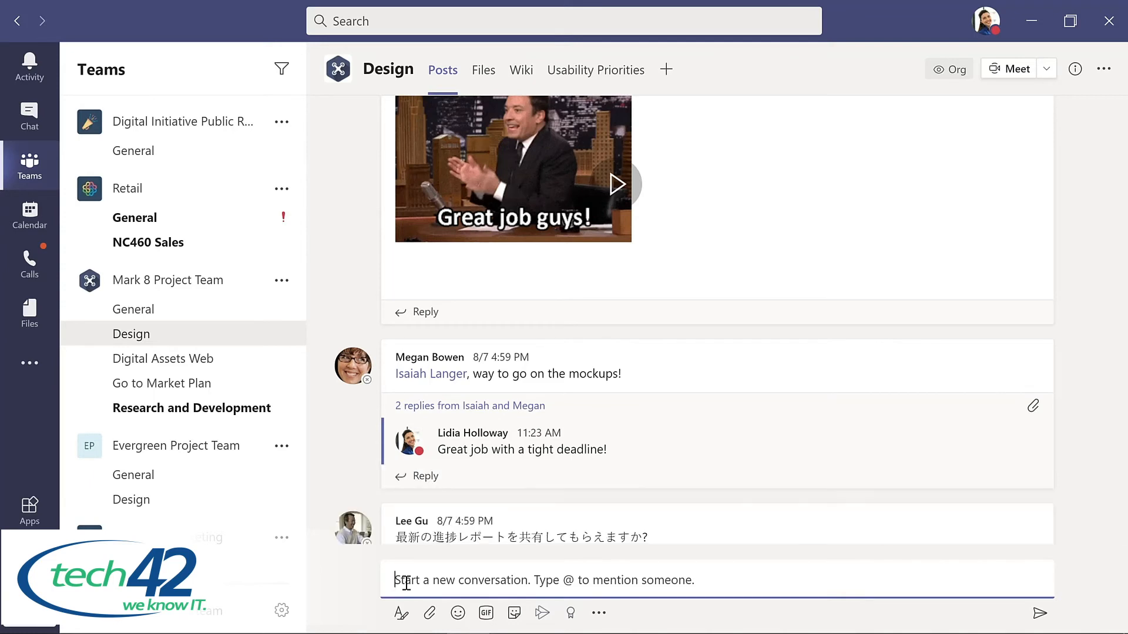
{"action": "left_click", "coordinate": [430, 616]}
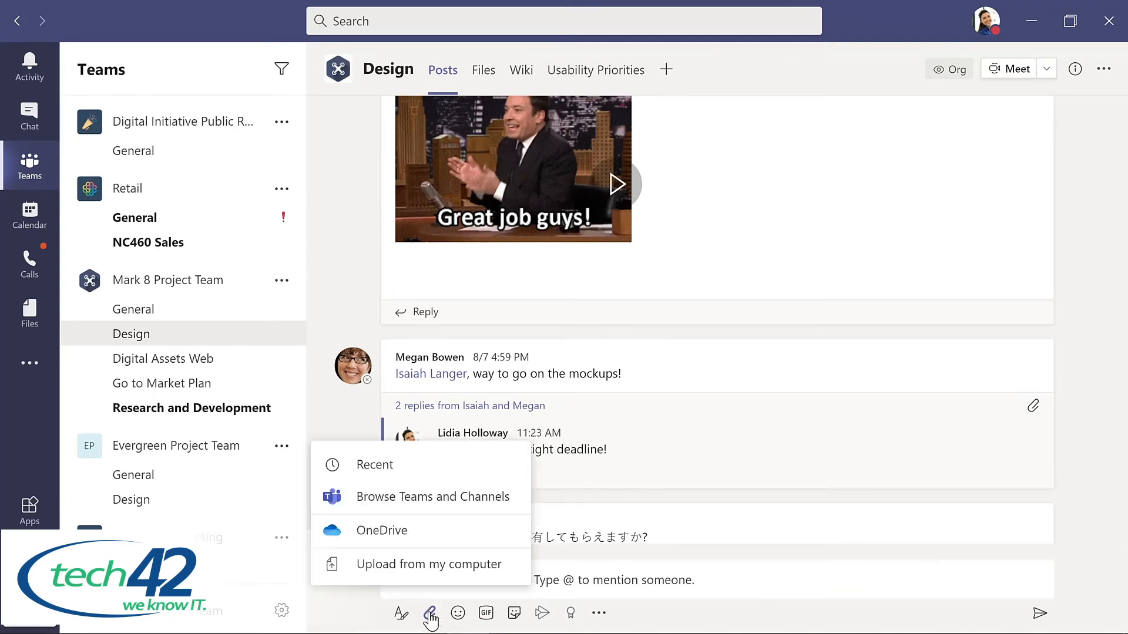
{"action": "left_click", "coordinate": [429, 565]}
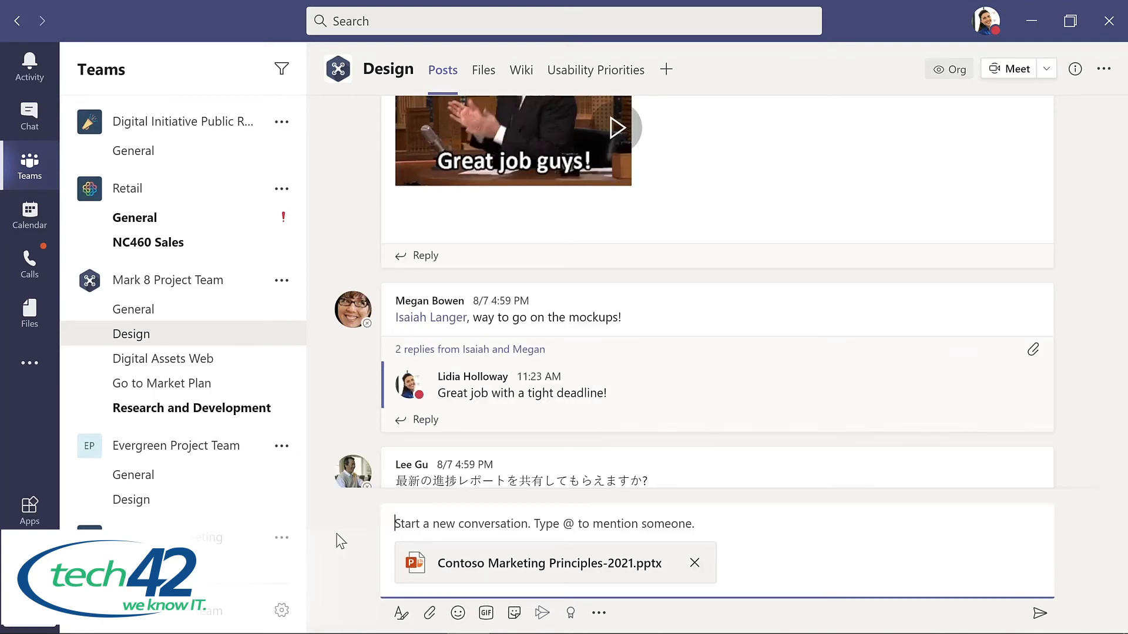
Step: Mention the Design channel, add ", please review this presentation for our upcoming meeting.", and send the message
{"action": "type", "text": "@"}
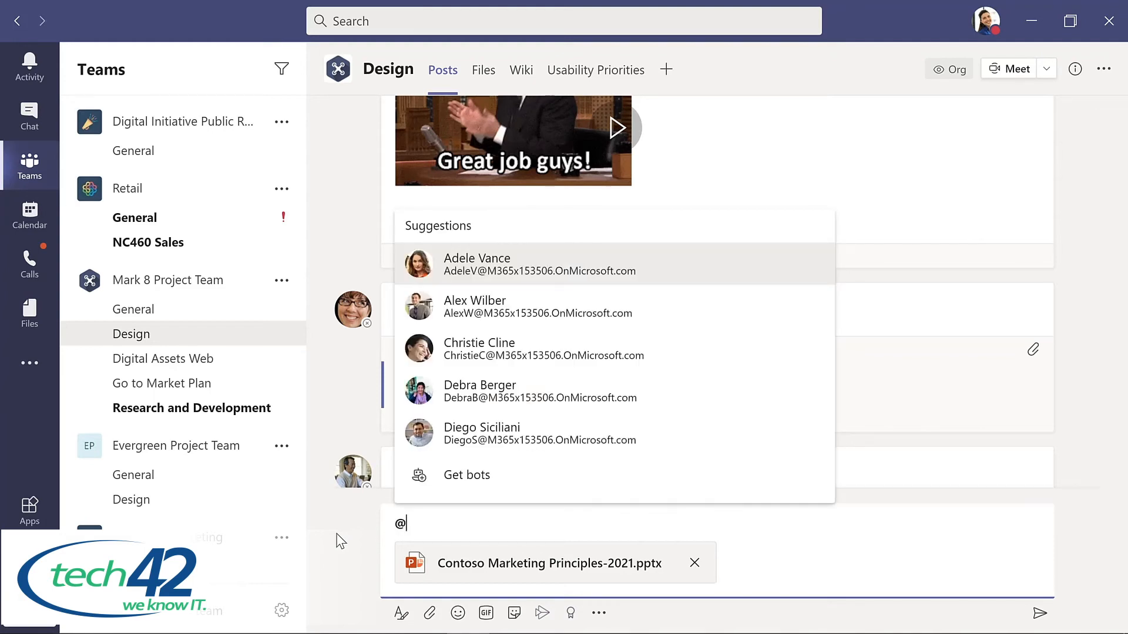
{"action": "type", "text": "chann"}
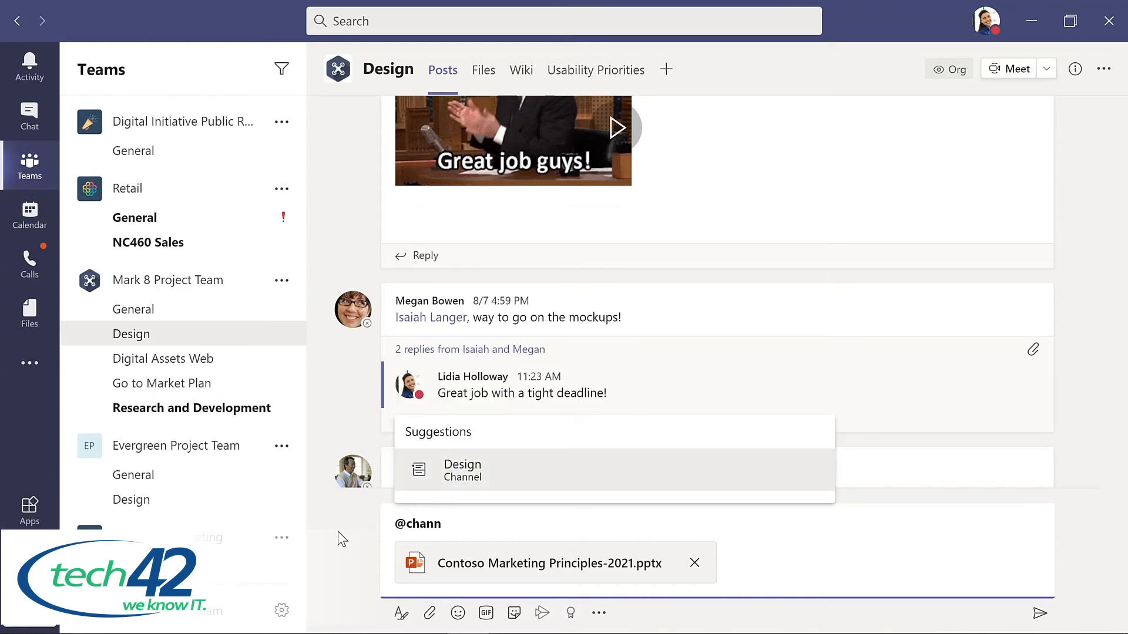
{"action": "left_click", "coordinate": [472, 480]}
{"action": "type", "text": ", please review this presentation for our upcoming meeting."}
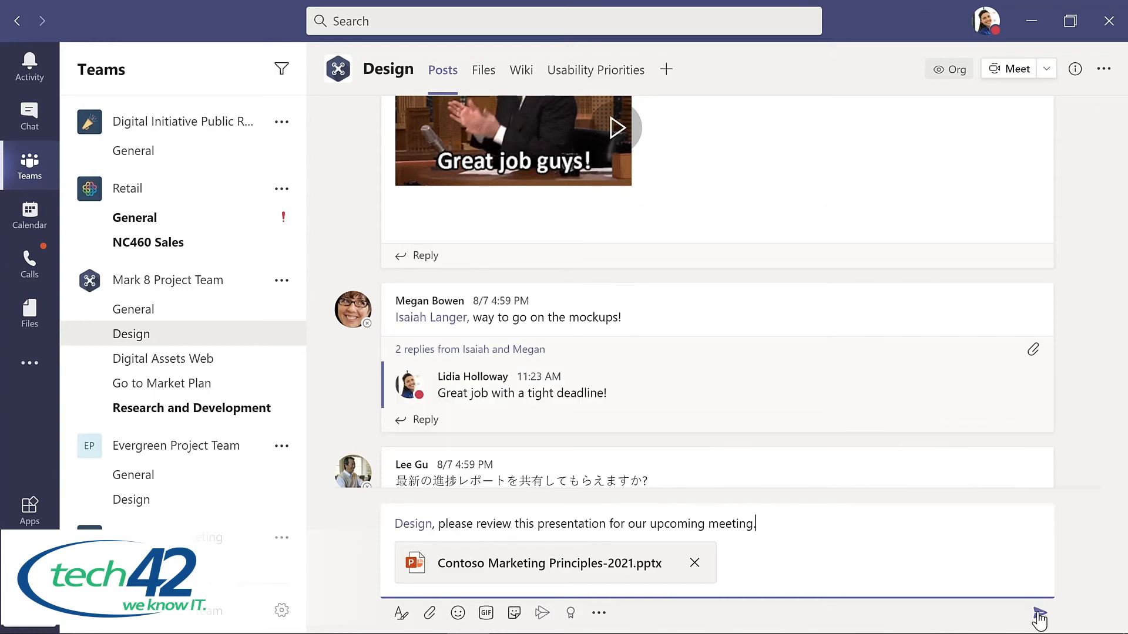
{"action": "left_click", "coordinate": [1039, 614]}
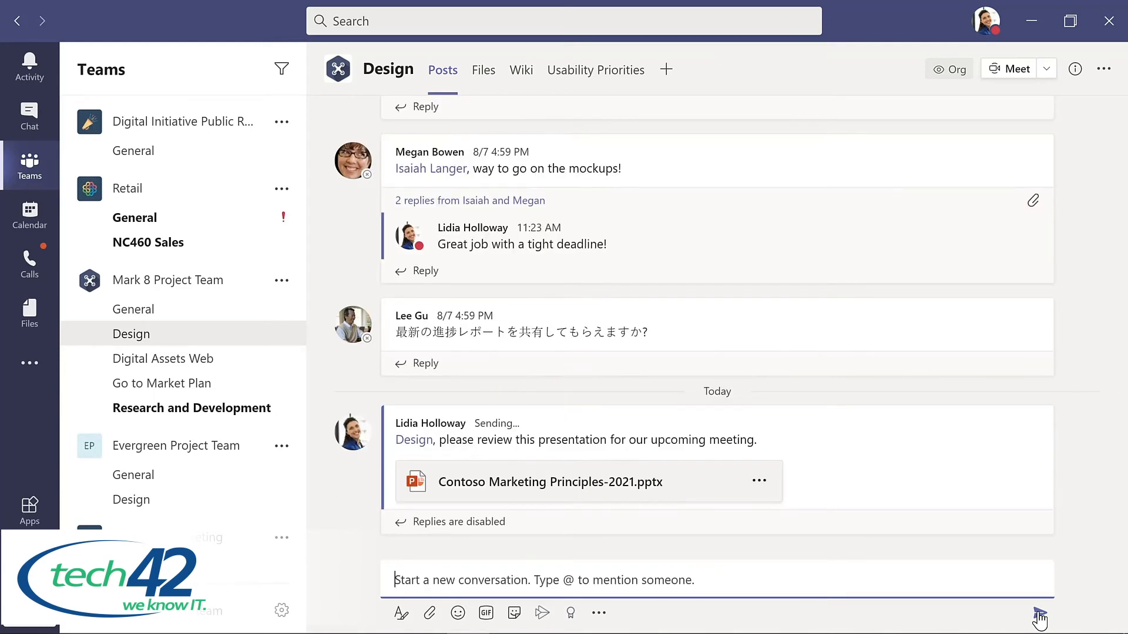
Step: React with a heart to the post praising the mockups in the Design channel and check the post's further options
{"action": "mouse_move", "coordinate": [849, 167]}
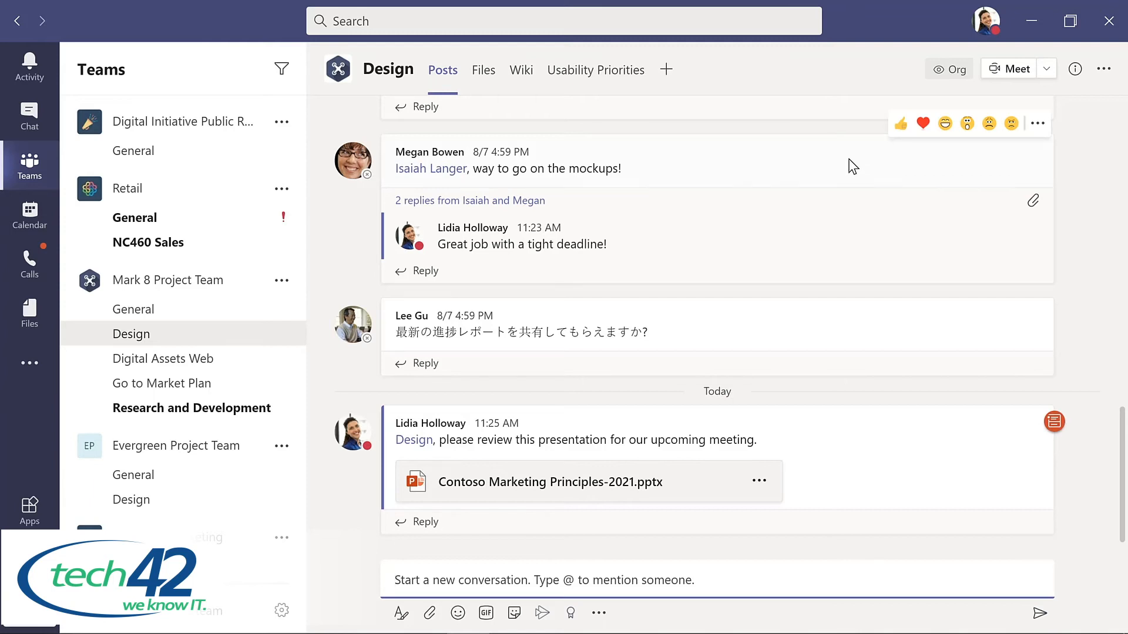
{"action": "left_click", "coordinate": [924, 125]}
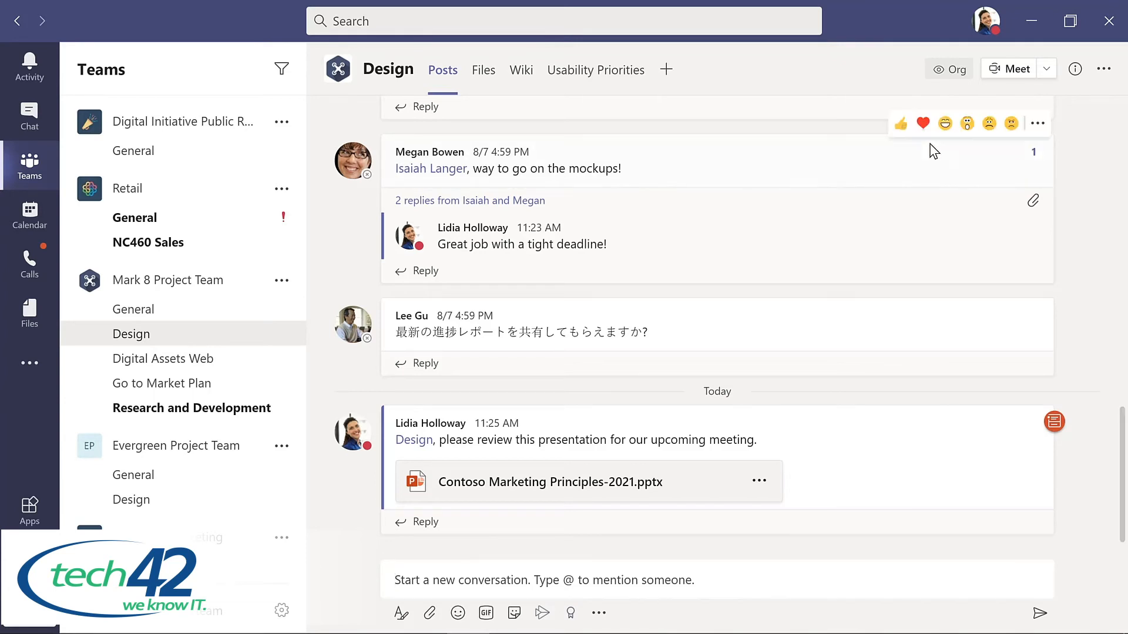
{"action": "left_click", "coordinate": [1037, 127]}
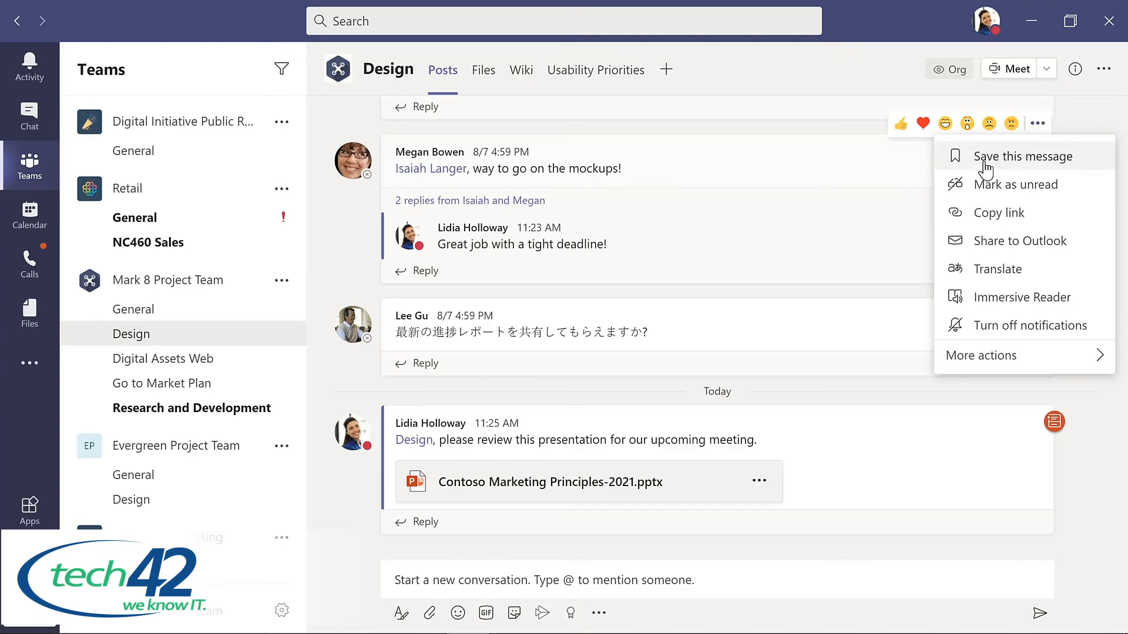
{"action": "left_click", "coordinate": [865, 169]}
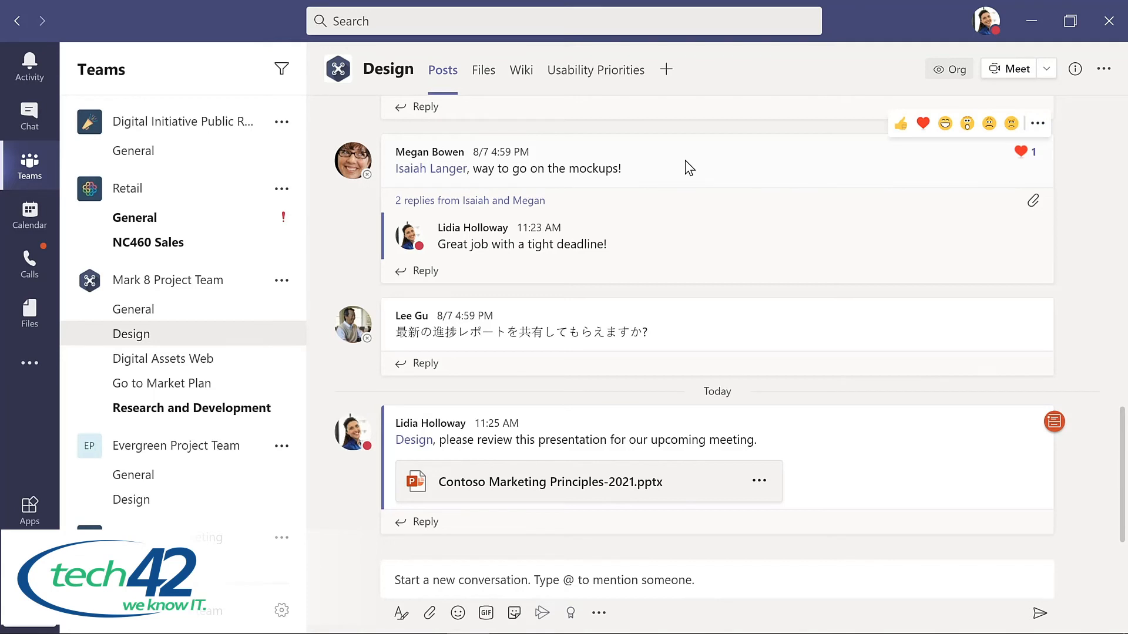
Step: Start a new chat with the IT Admin colleague and send "What's the update on the new laptops for my project team?"
{"action": "left_click", "coordinate": [30, 118]}
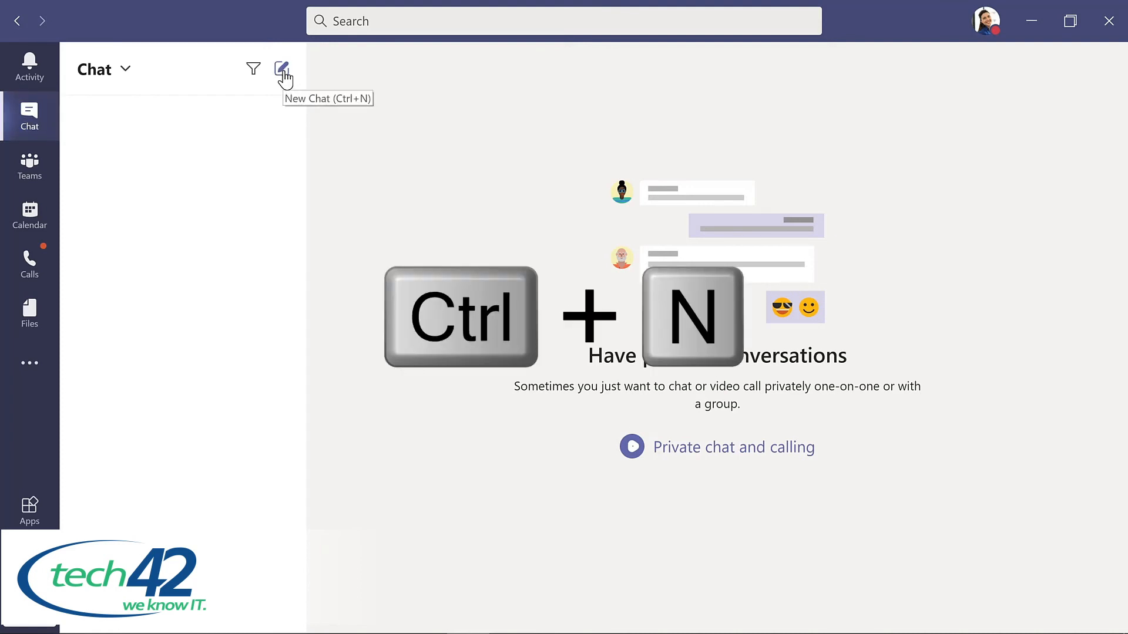
{"action": "key", "text": "ctrl+n"}
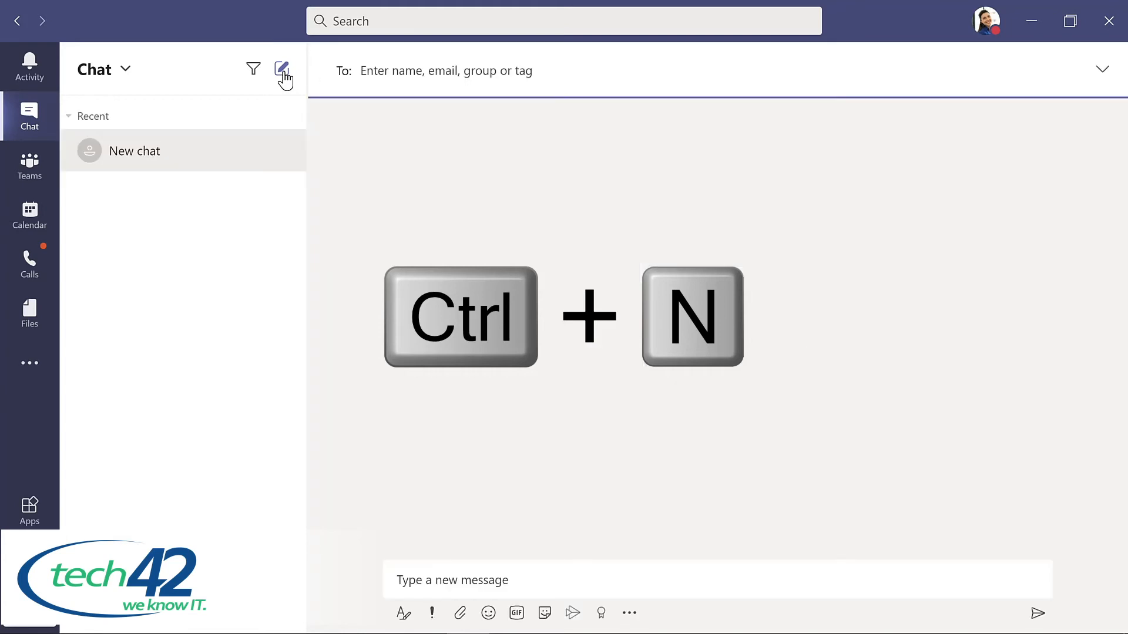
{"action": "type", "text": "all"}
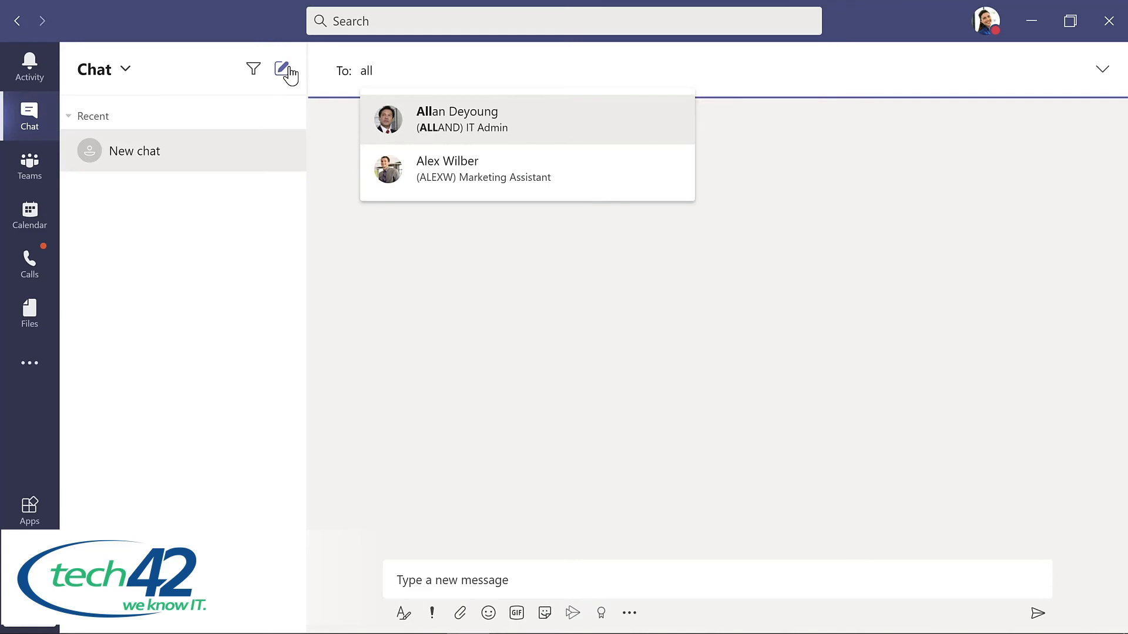
{"action": "key", "text": "Return"}
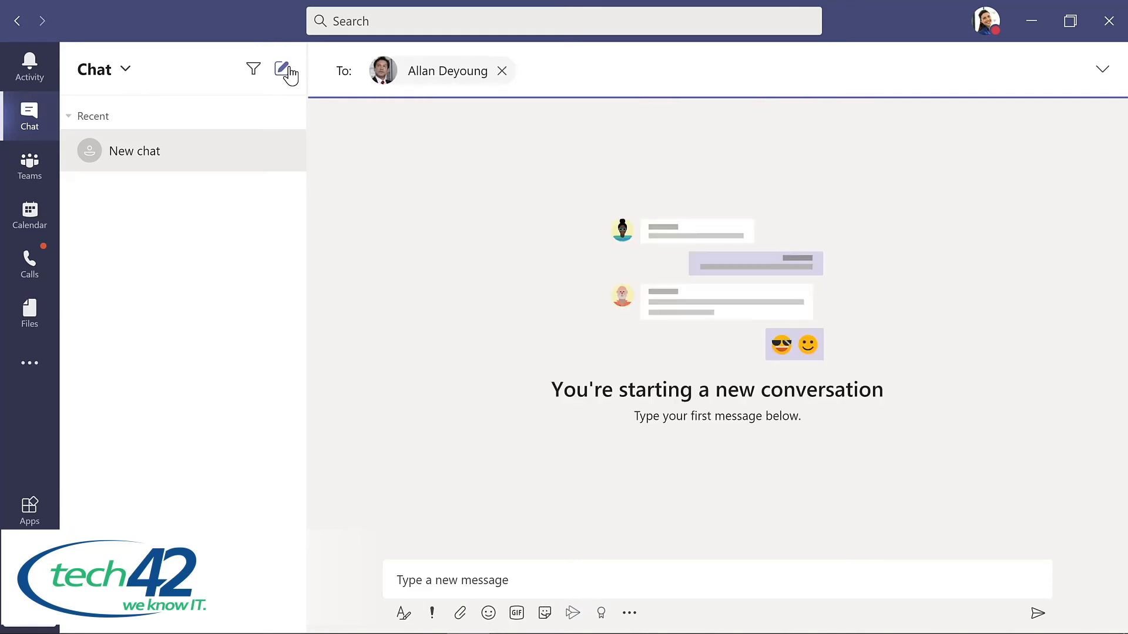
{"action": "left_click", "coordinate": [449, 565]}
{"action": "type", "text": "What's the update on the new laptops for my project team?"}
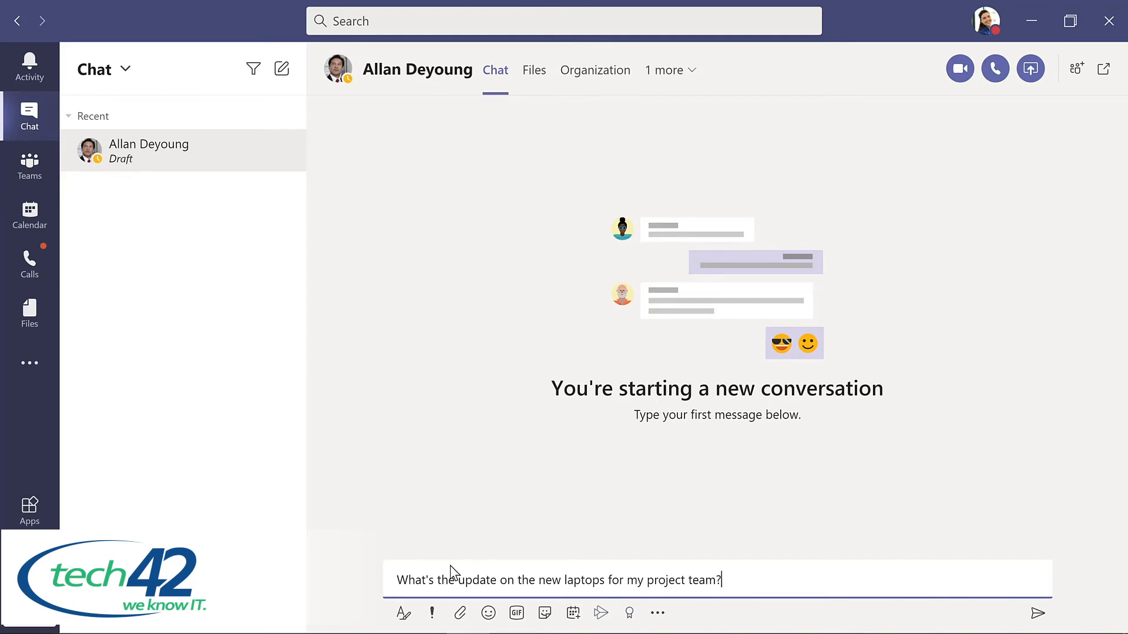
{"action": "key", "text": "Return"}
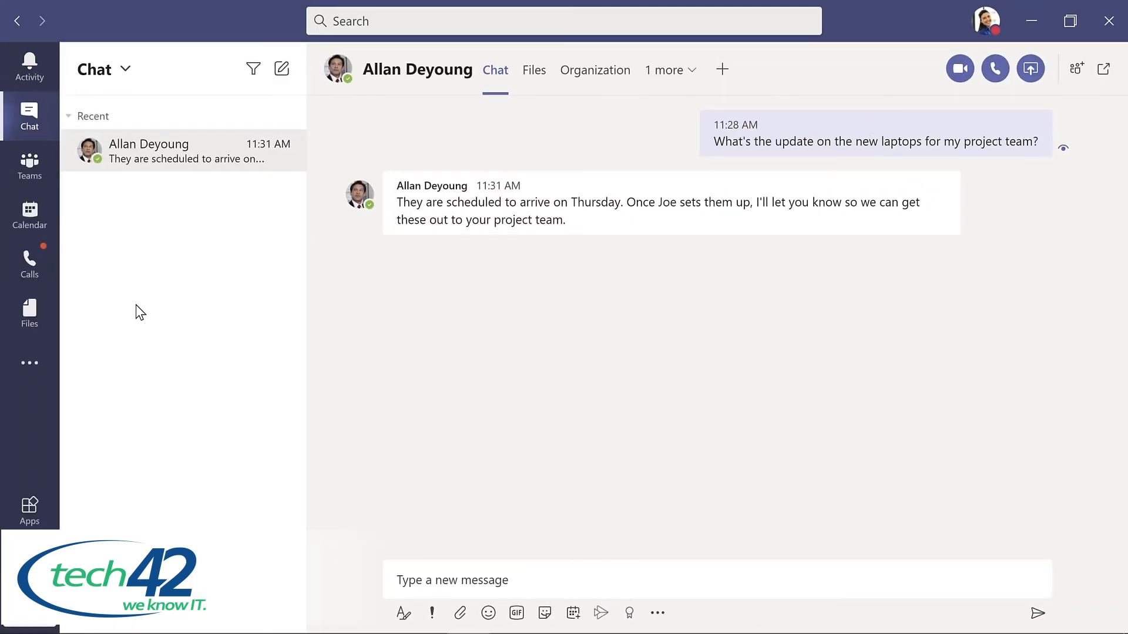
Step: Reply in the chat with a celebration GIF found under "yay" and the text "Thanks so much!"
{"action": "left_click", "coordinate": [516, 613]}
{"action": "type", "text": "yay"}
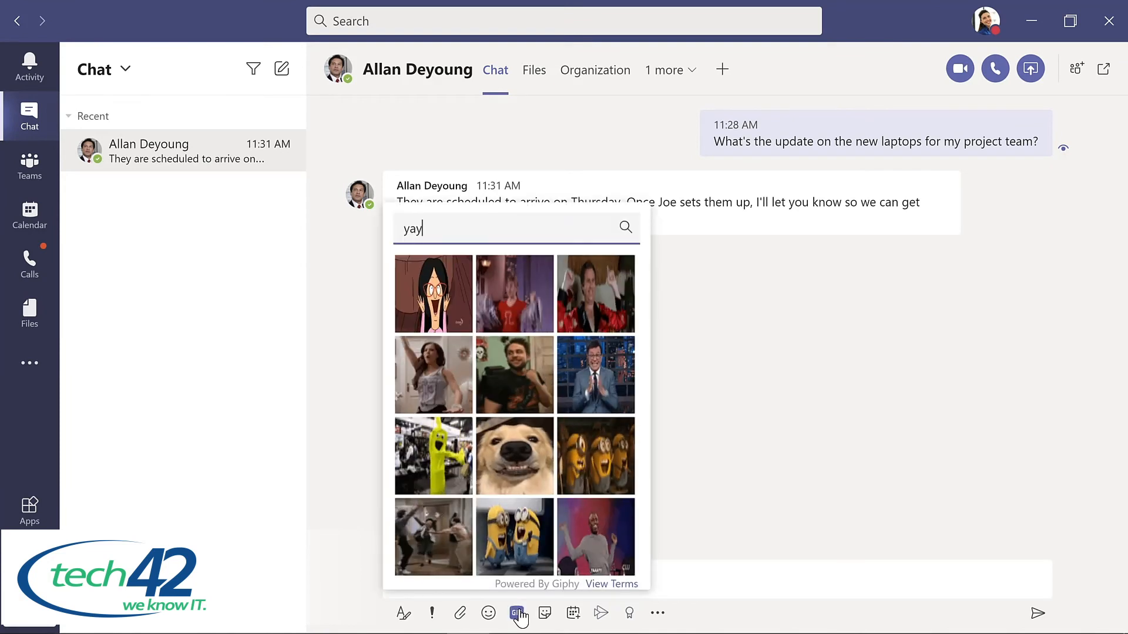
{"action": "left_click", "coordinate": [430, 537]}
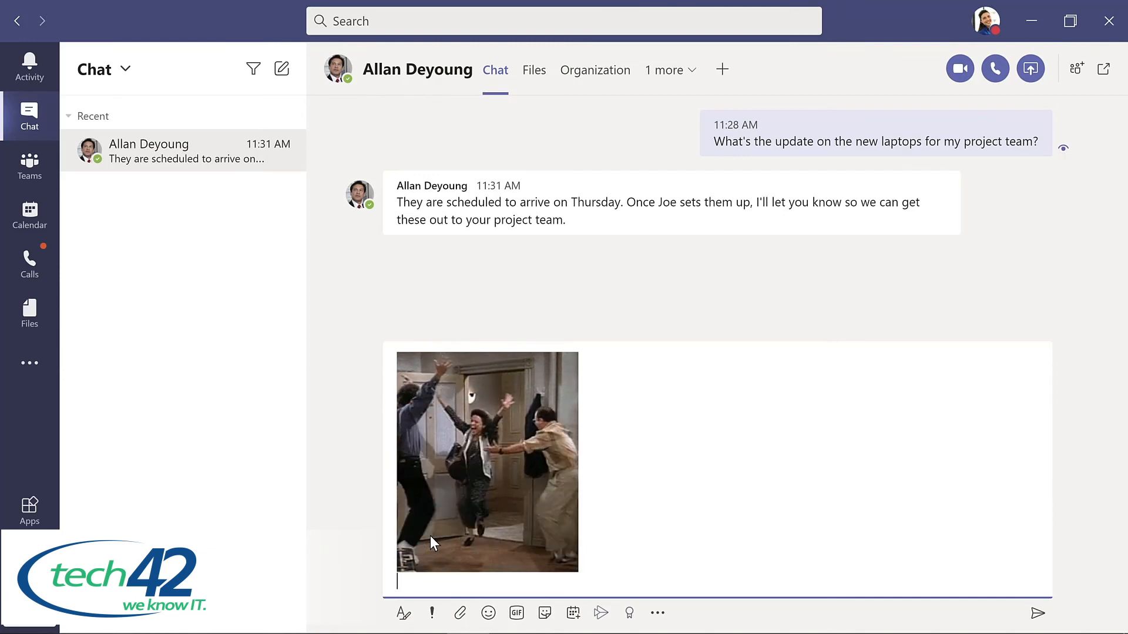
{"action": "type", "text": "Thanks"}
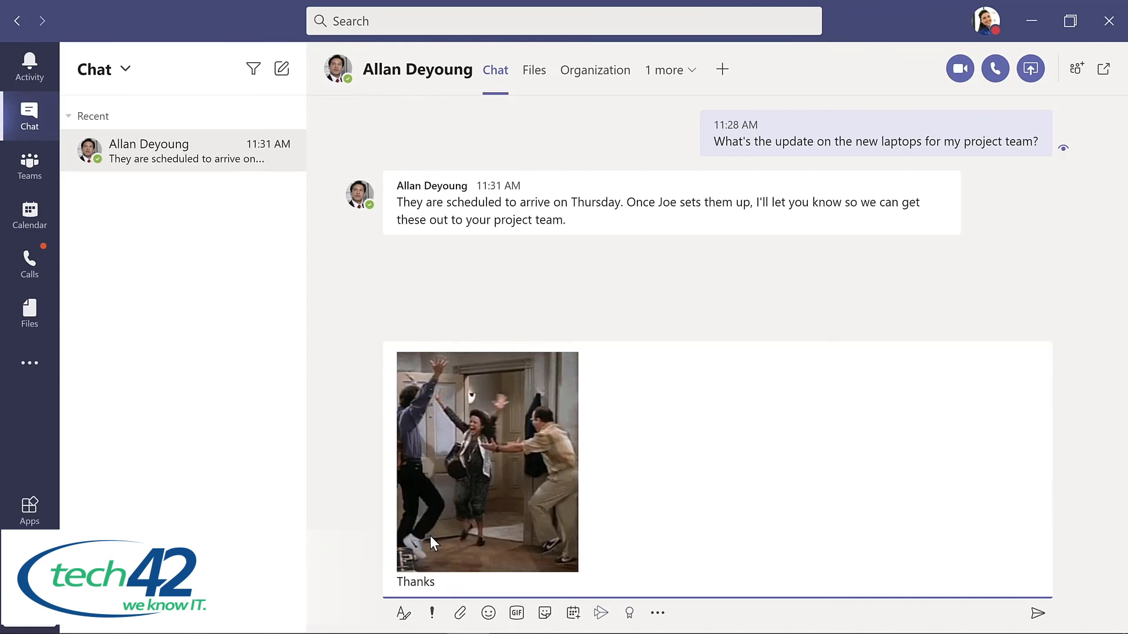
{"action": "type", "text": " so muc"}
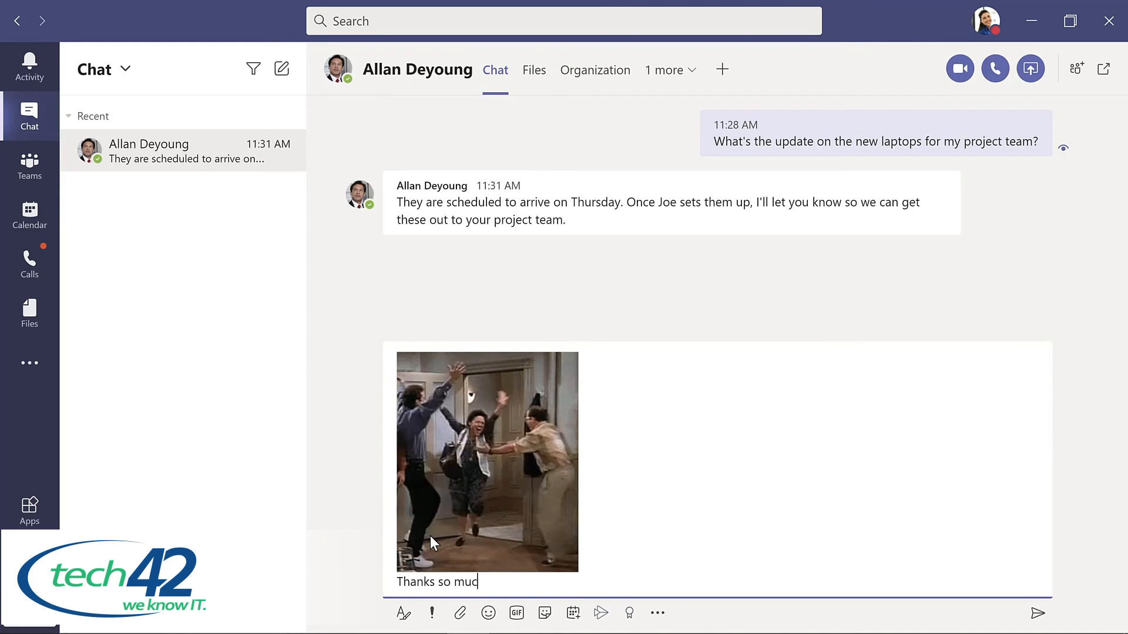
{"action": "type", "text": "h!"}
{"action": "key", "text": "Return"}
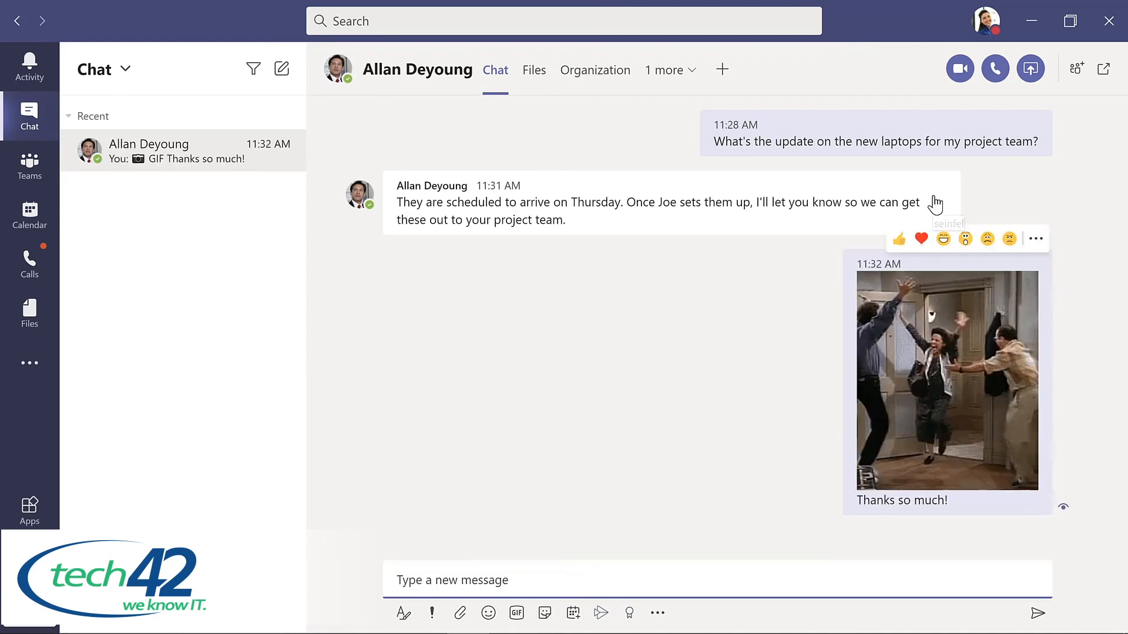
Step: React with the laughing emoji to the colleague's message about the laptop delivery and pin the chat
{"action": "mouse_move", "coordinate": [917, 194]}
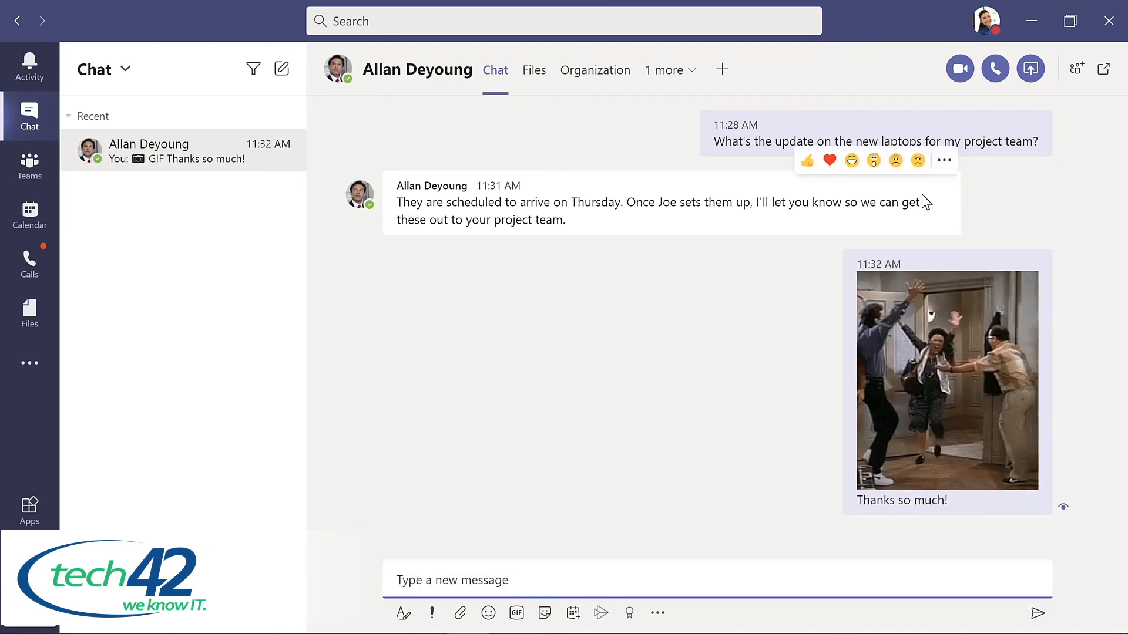
{"action": "left_click", "coordinate": [851, 162]}
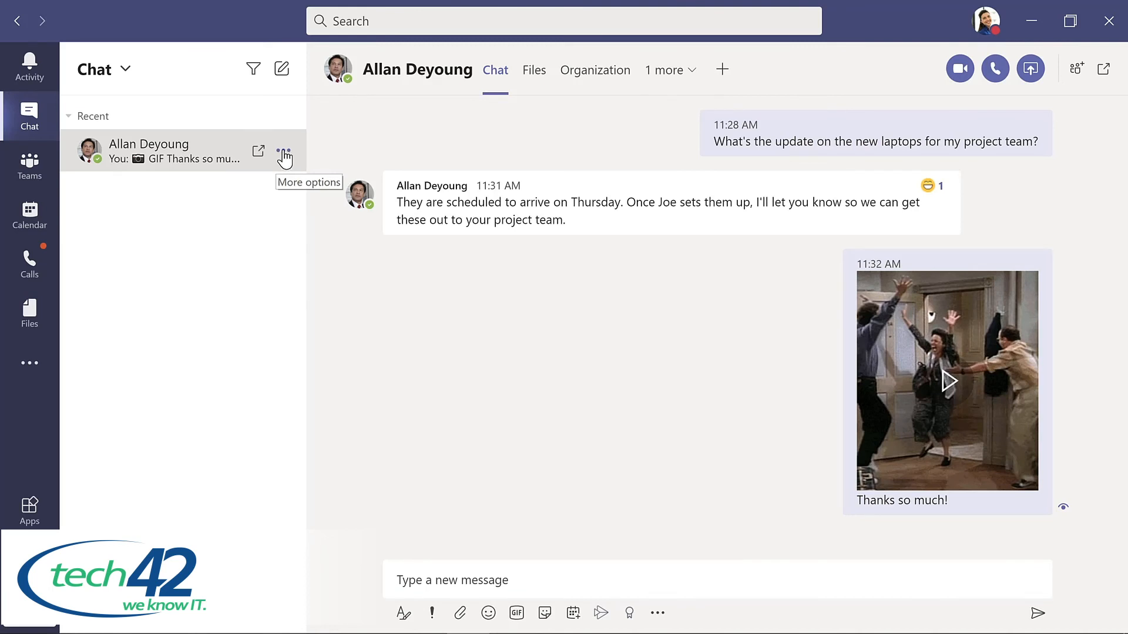
{"action": "left_click", "coordinate": [284, 154]}
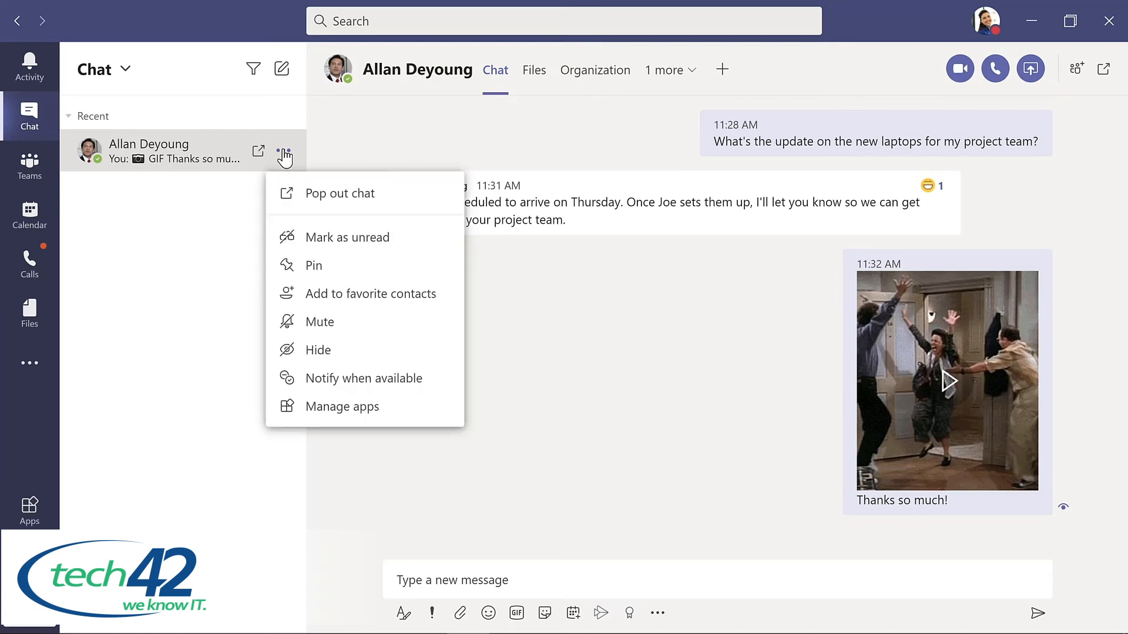
{"action": "left_click", "coordinate": [308, 269]}
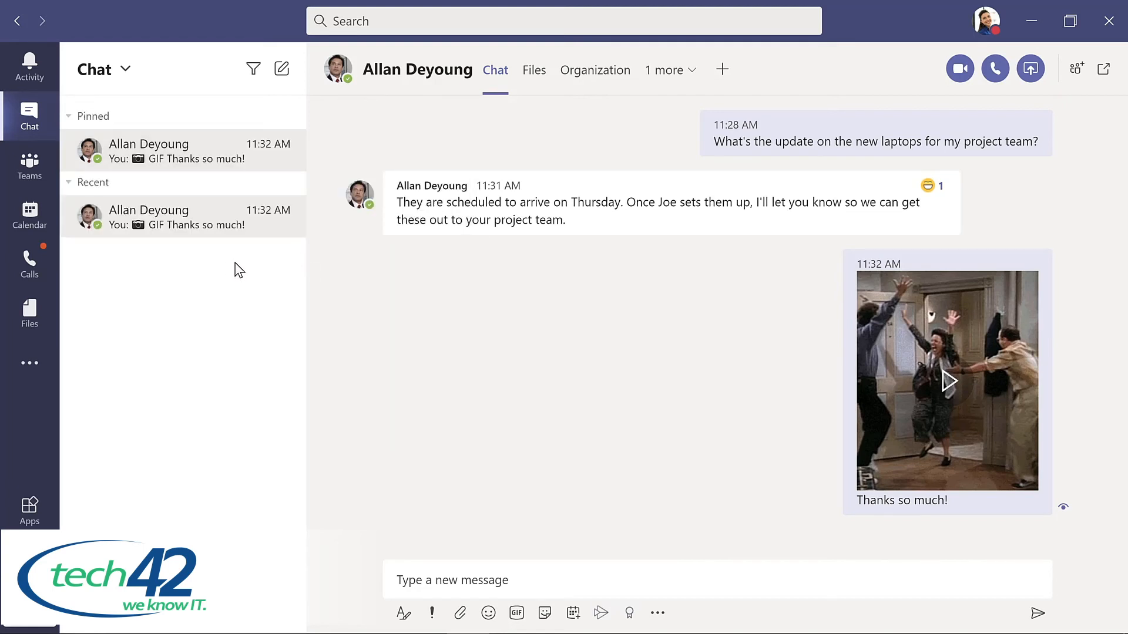
Step: Open the calendar, view it as a full Week, and return it to the Work week view
{"action": "left_click", "coordinate": [29, 214]}
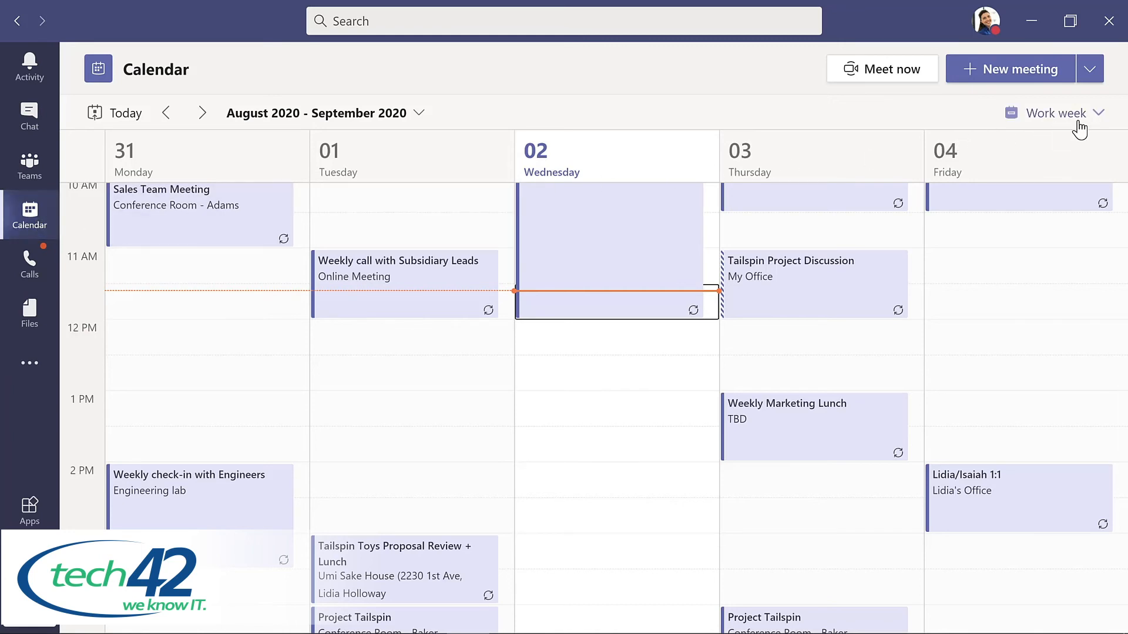
{"action": "left_click", "coordinate": [1095, 115]}
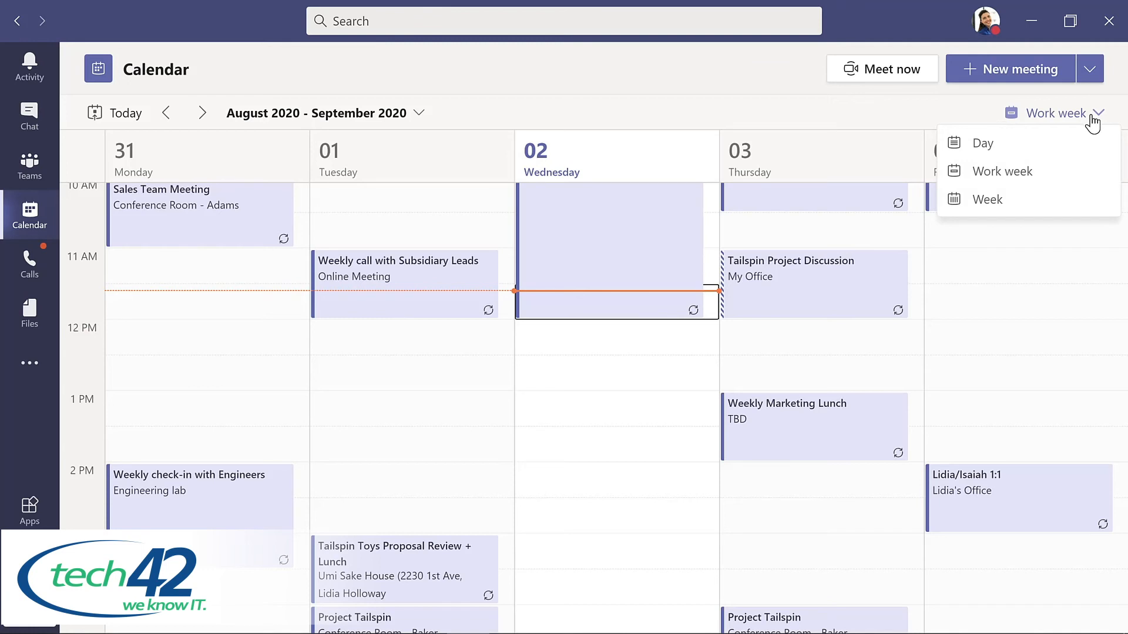
{"action": "left_click", "coordinate": [1011, 200]}
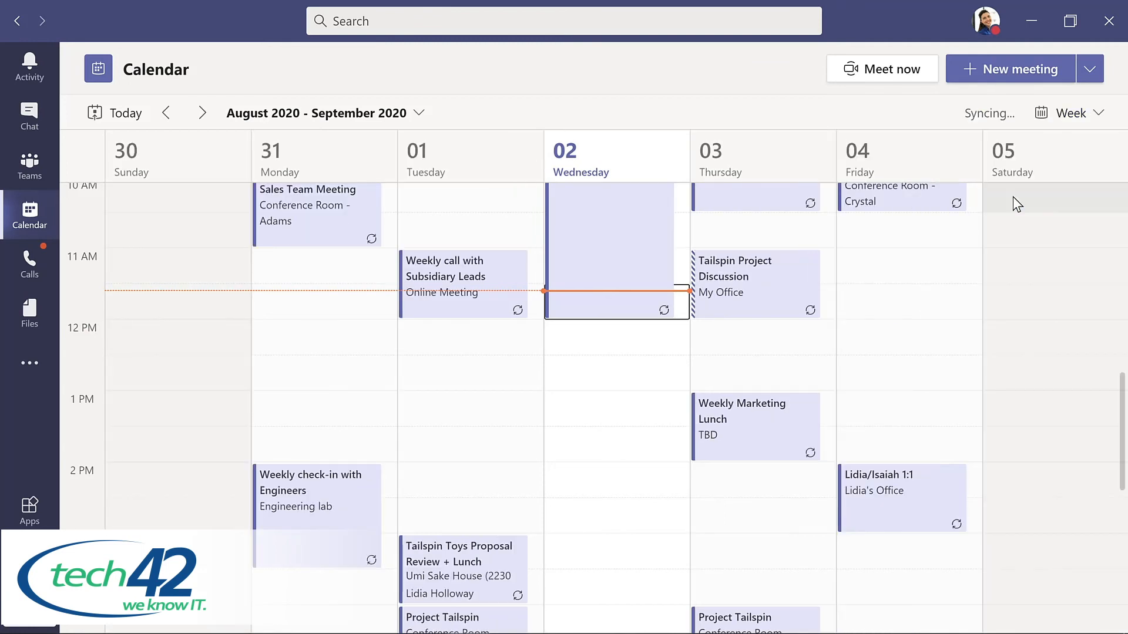
{"action": "left_click", "coordinate": [1096, 118]}
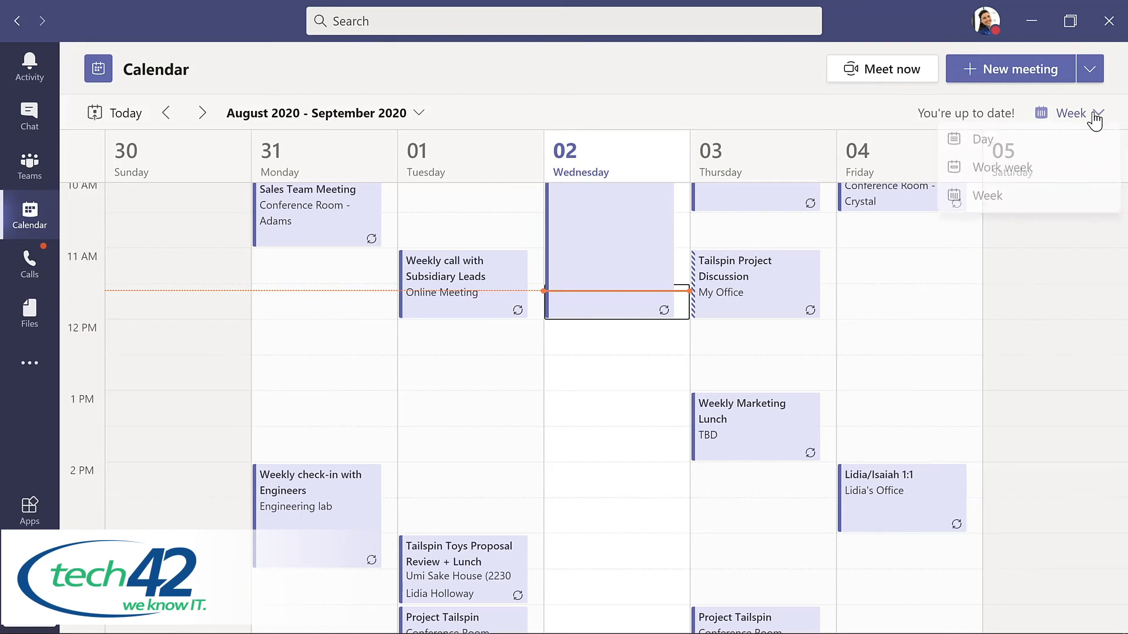
{"action": "left_click", "coordinate": [1039, 172]}
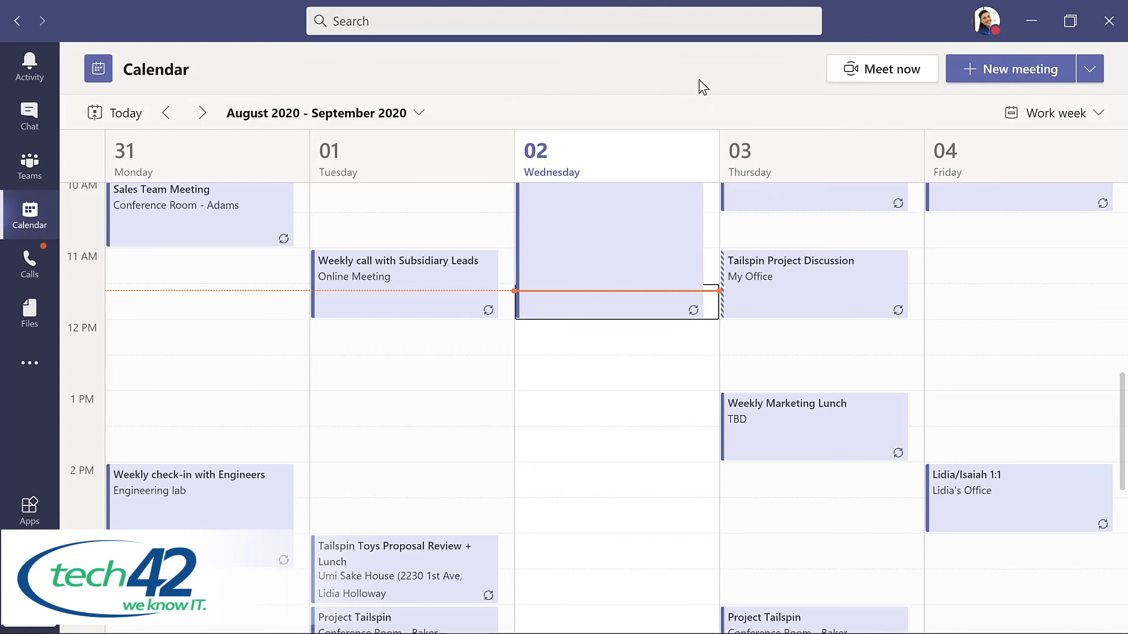
Step: Create a new meeting titled "Evergreen Design Meeting" and add the four project colleagues as required attendees
{"action": "left_click", "coordinate": [998, 68]}
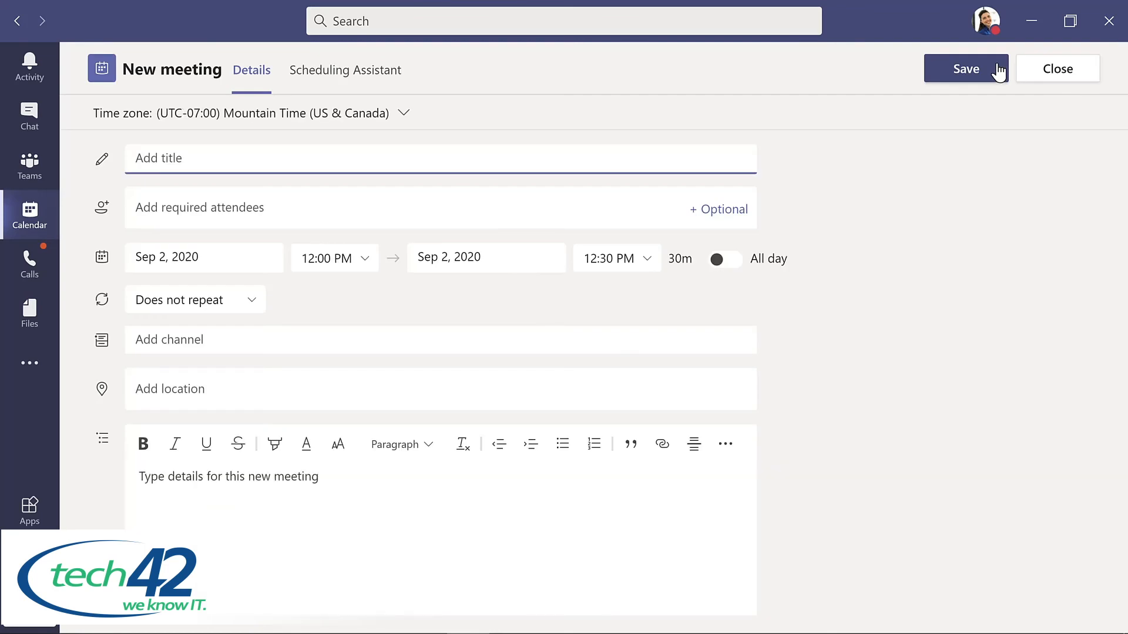
{"action": "type", "text": "Evergreen Design Meeting"}
{"action": "left_click", "coordinate": [277, 206]}
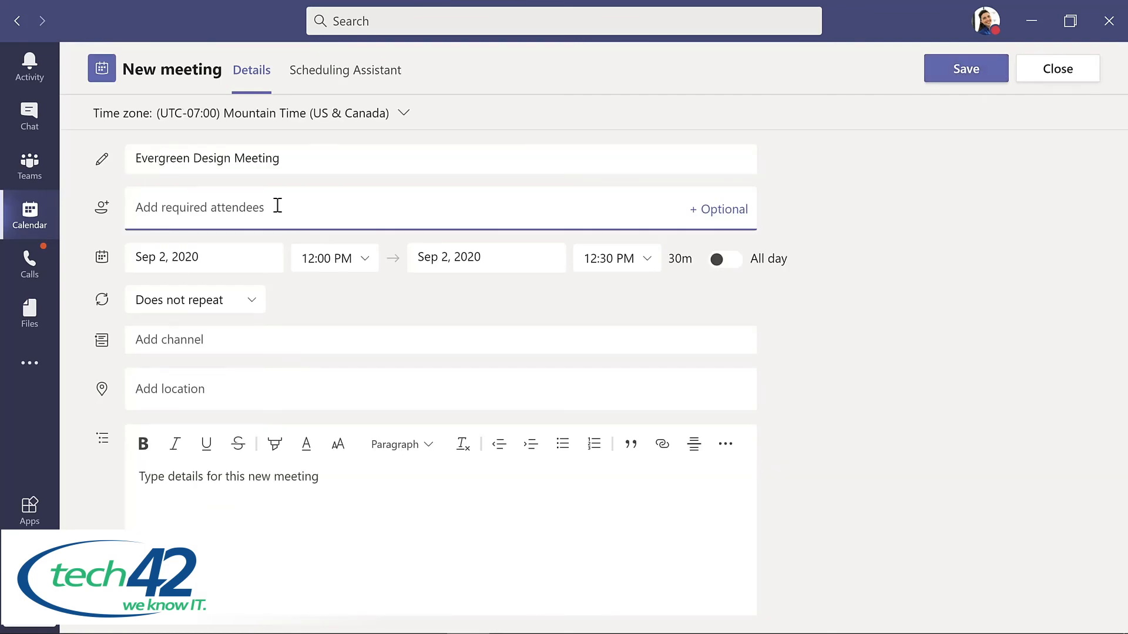
{"action": "type", "text": "lynn"}
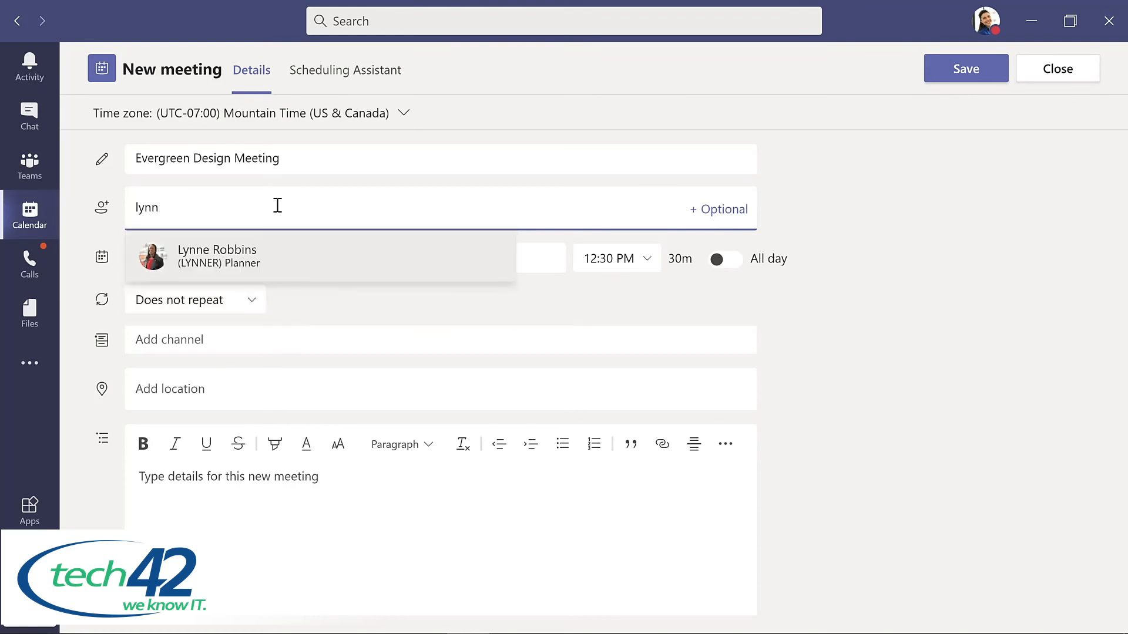
{"action": "key", "text": "Return"}
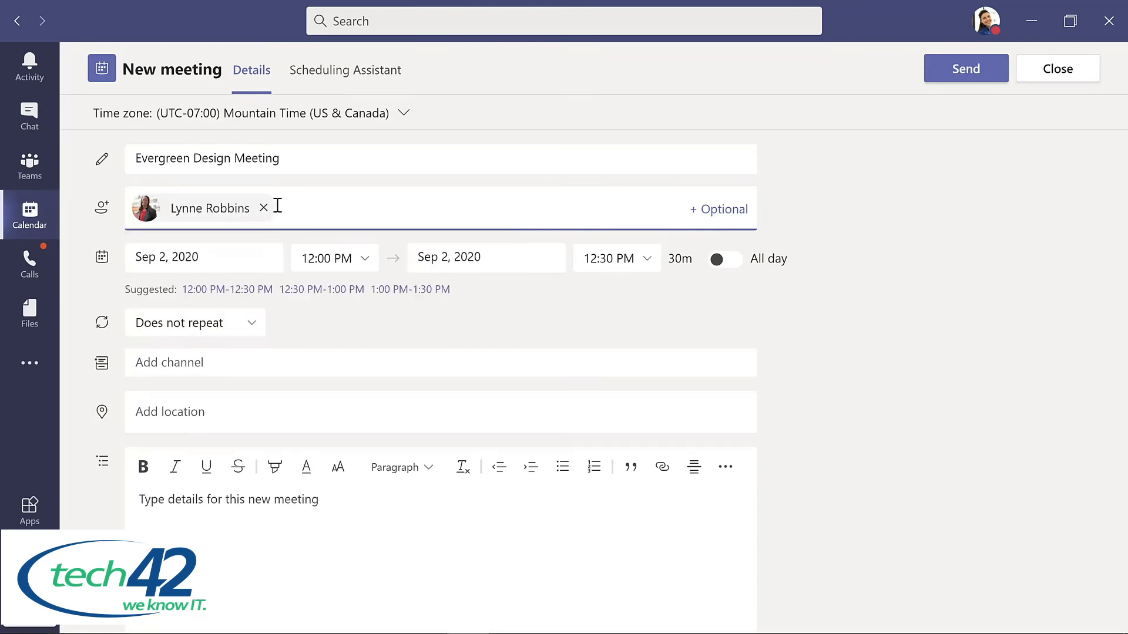
{"action": "key", "text": "ctrl+v"}
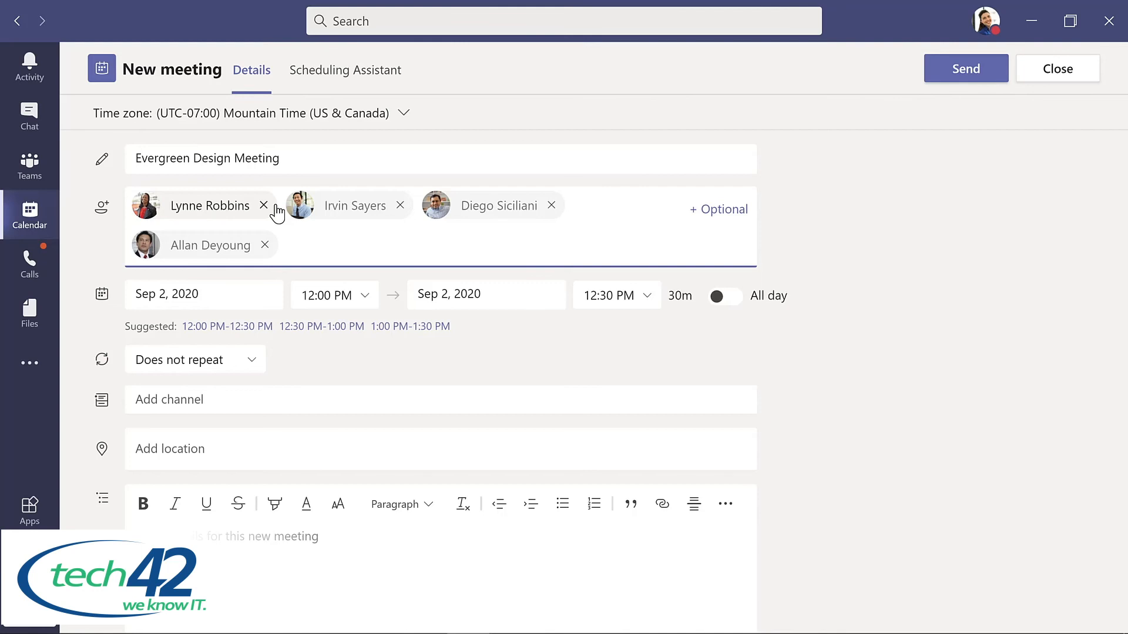
Step: Set the meeting date to Sep 8, 2020 and extend its end to 1:00 PM in the Scheduling Assistant
{"action": "left_click", "coordinate": [238, 290]}
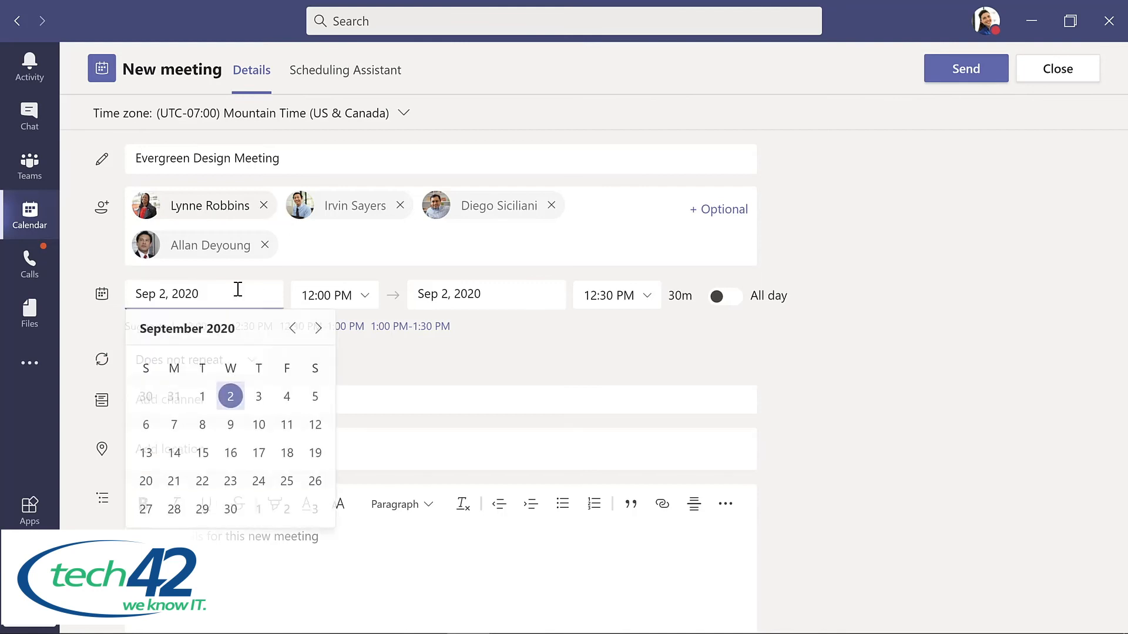
{"action": "left_click", "coordinate": [203, 426]}
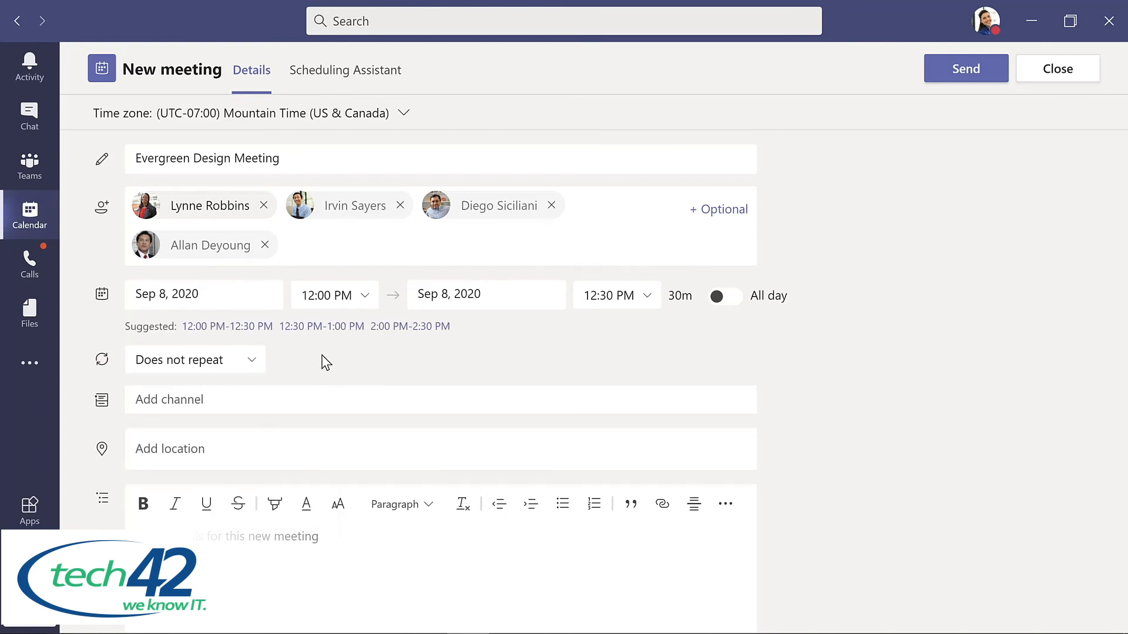
{"action": "left_click", "coordinate": [330, 70]}
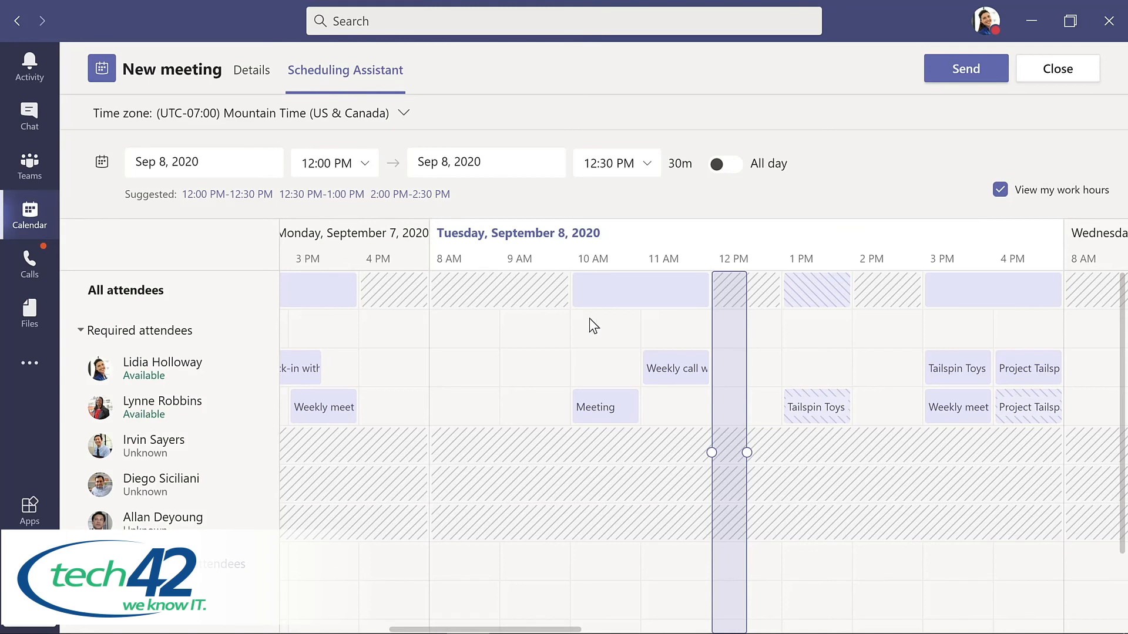
{"action": "left_click_drag", "start_coordinate": [746, 453], "coordinate": [786, 452]}
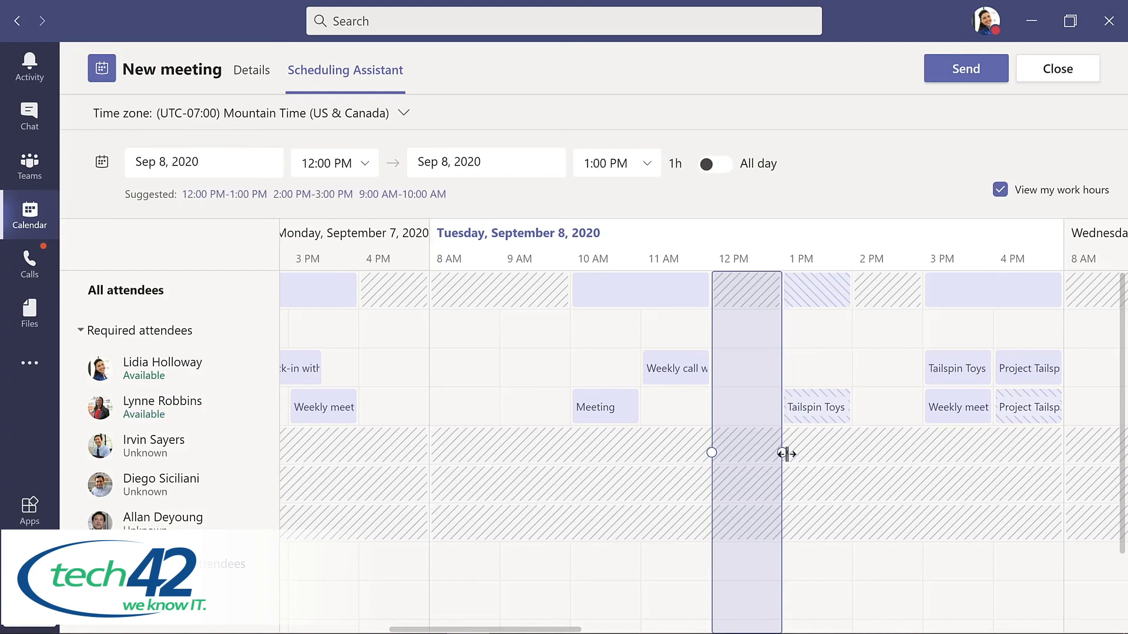
Step: Return to the meeting's details and assign it to the Design channel of Evergreen Project Team
{"action": "left_click", "coordinate": [253, 73]}
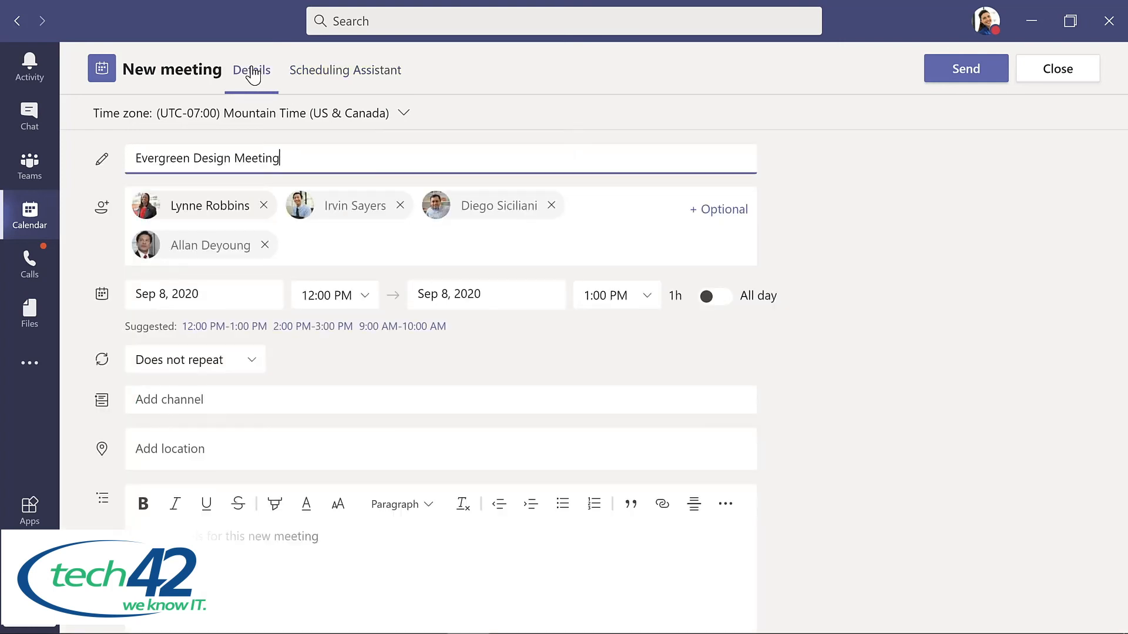
{"action": "left_click", "coordinate": [264, 401]}
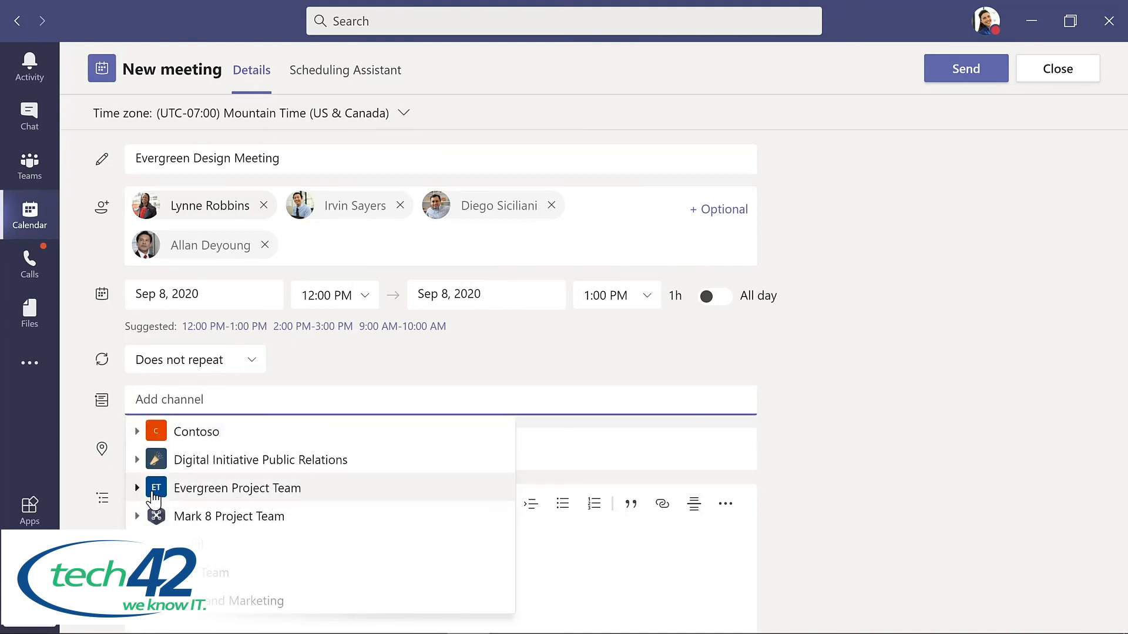
{"action": "left_click", "coordinate": [141, 496]}
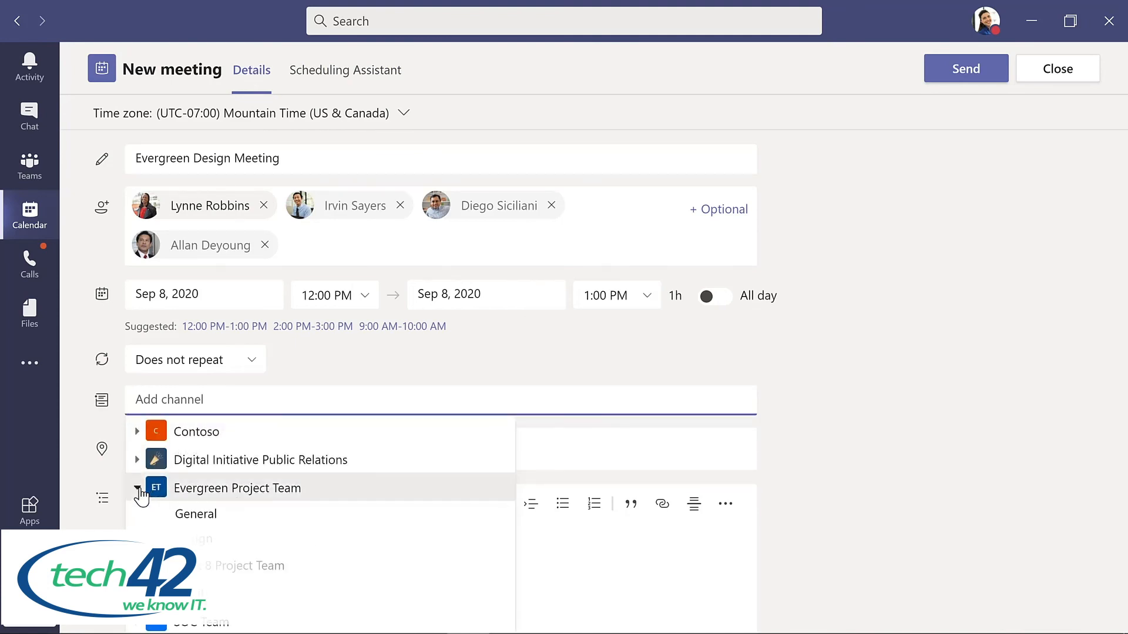
{"action": "left_click", "coordinate": [203, 544]}
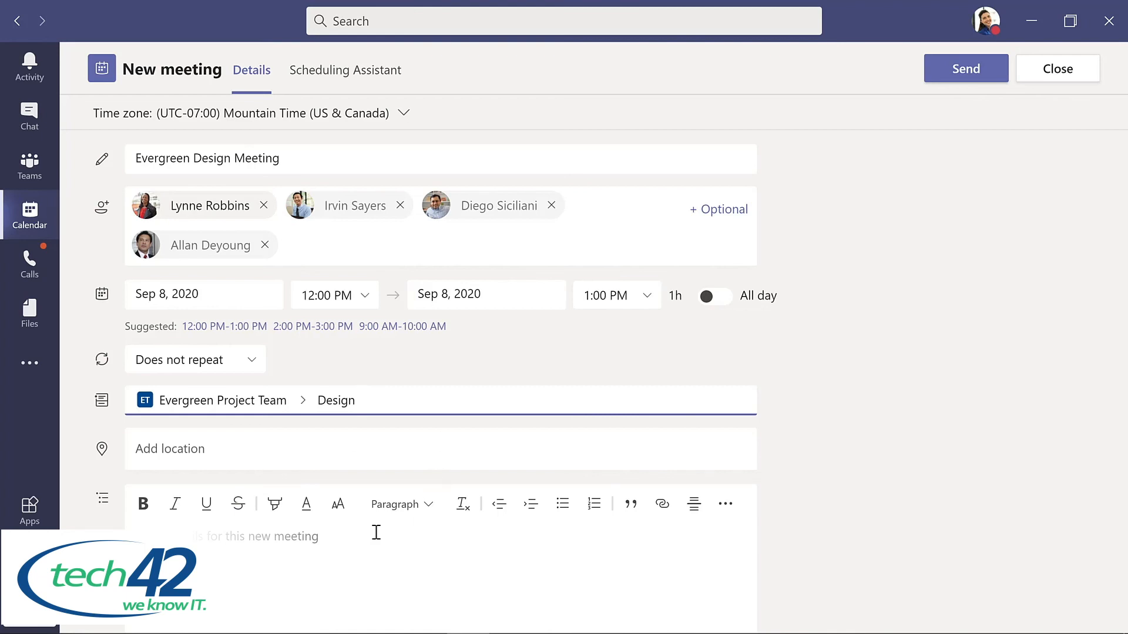
Step: Enter "Meeting for design team" as the meeting's description and send the invitation
{"action": "left_click", "coordinate": [312, 536]}
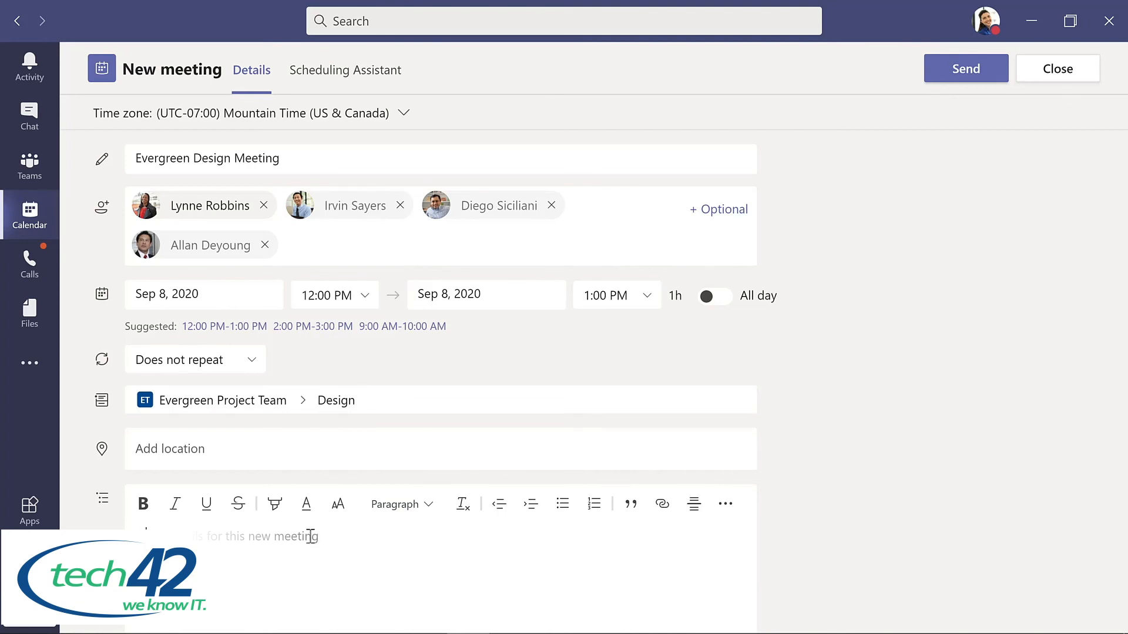
{"action": "type", "text": "Meeting for design team"}
{"action": "left_click", "coordinate": [957, 76]}
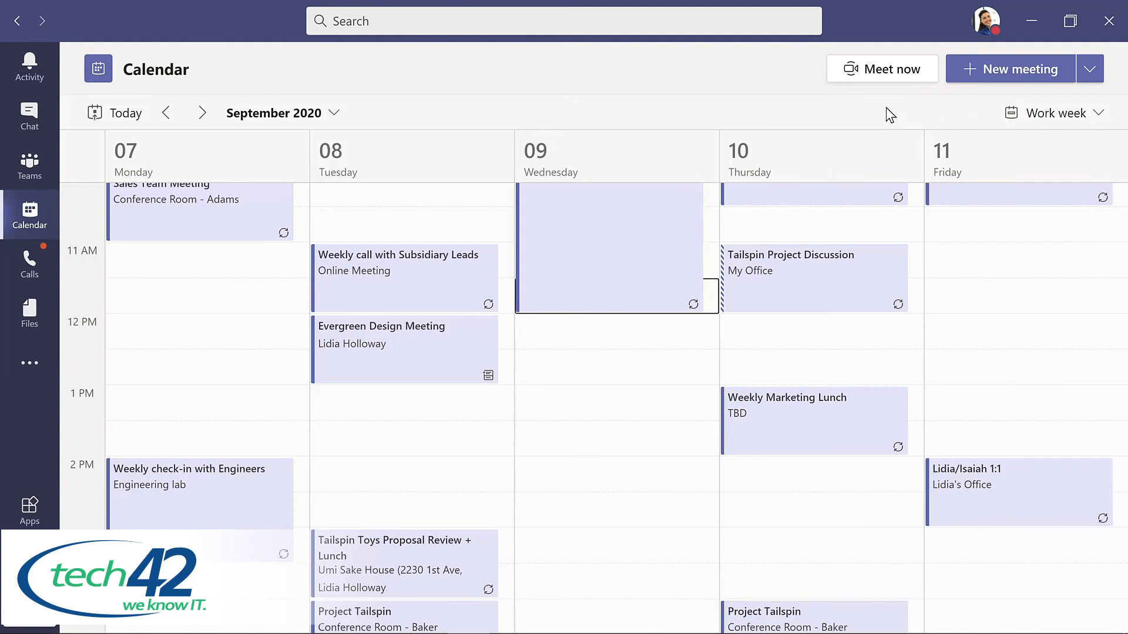
Step: Start an instant meeting in Mark 8 Project Team's Design channel with the subject "Updates to planning document"
{"action": "left_click", "coordinate": [32, 167]}
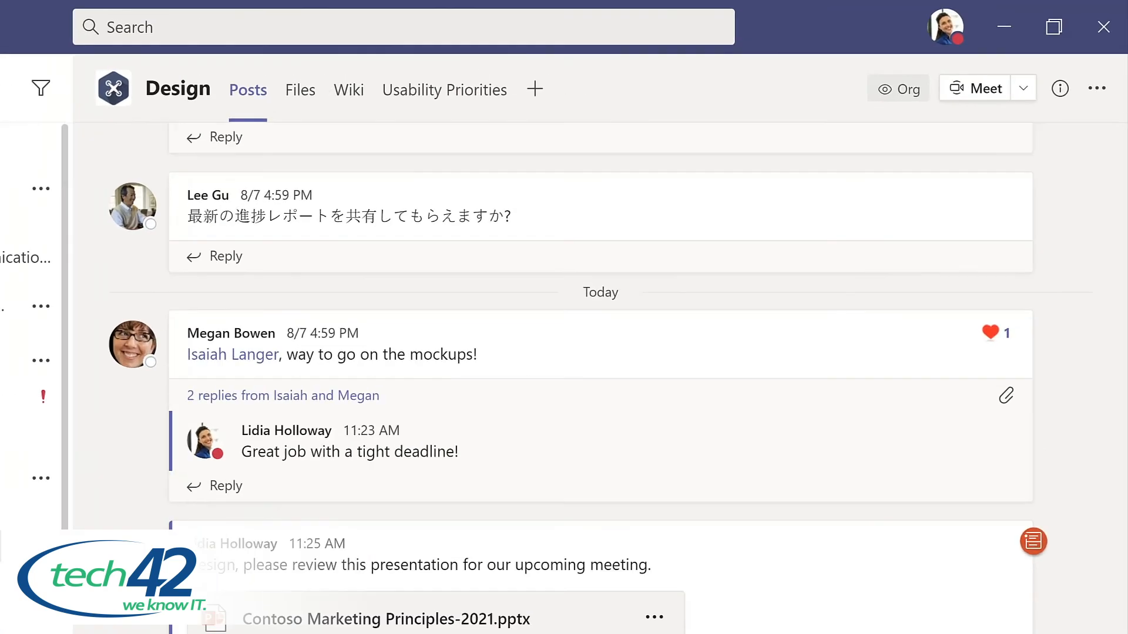
{"action": "left_click", "coordinate": [1046, 68]}
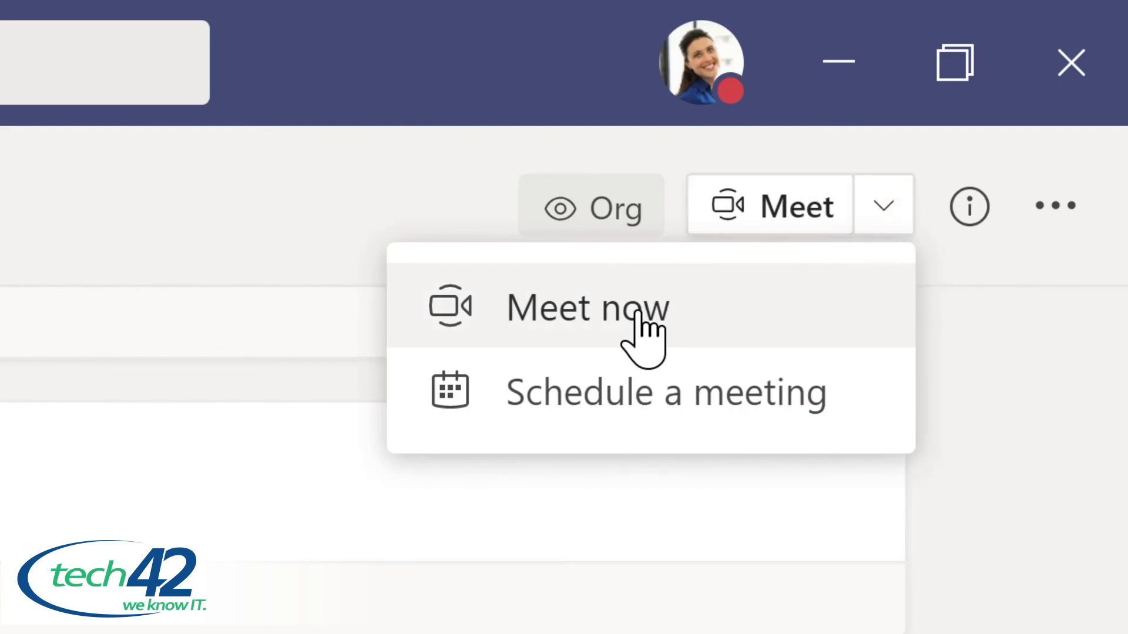
{"action": "left_click", "coordinate": [599, 316]}
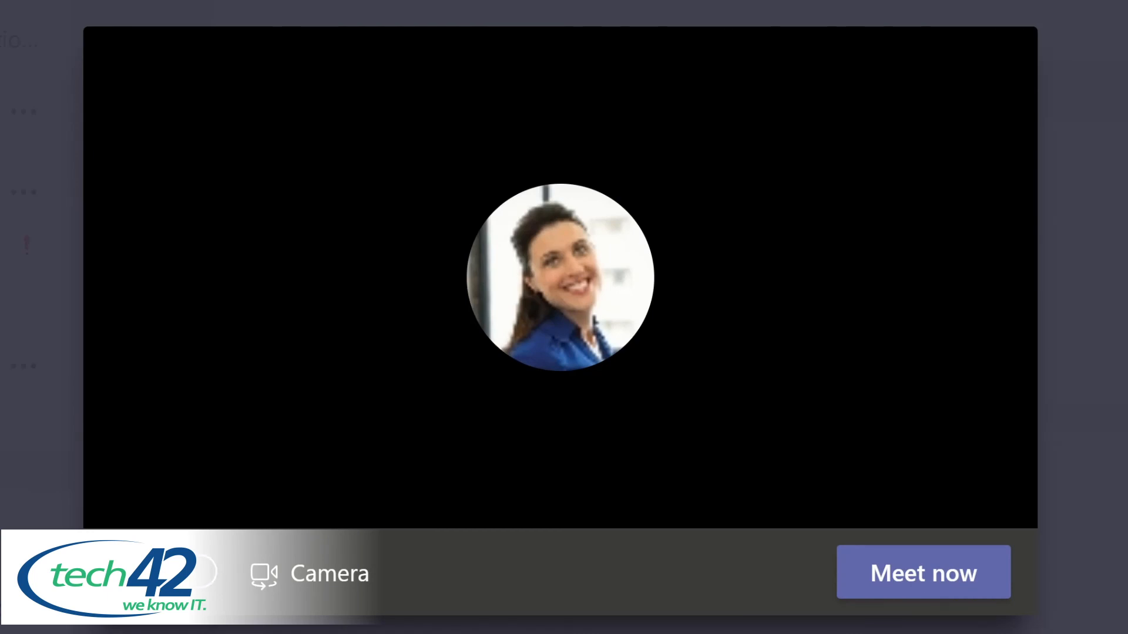
{"action": "type", "text": "Updates"}
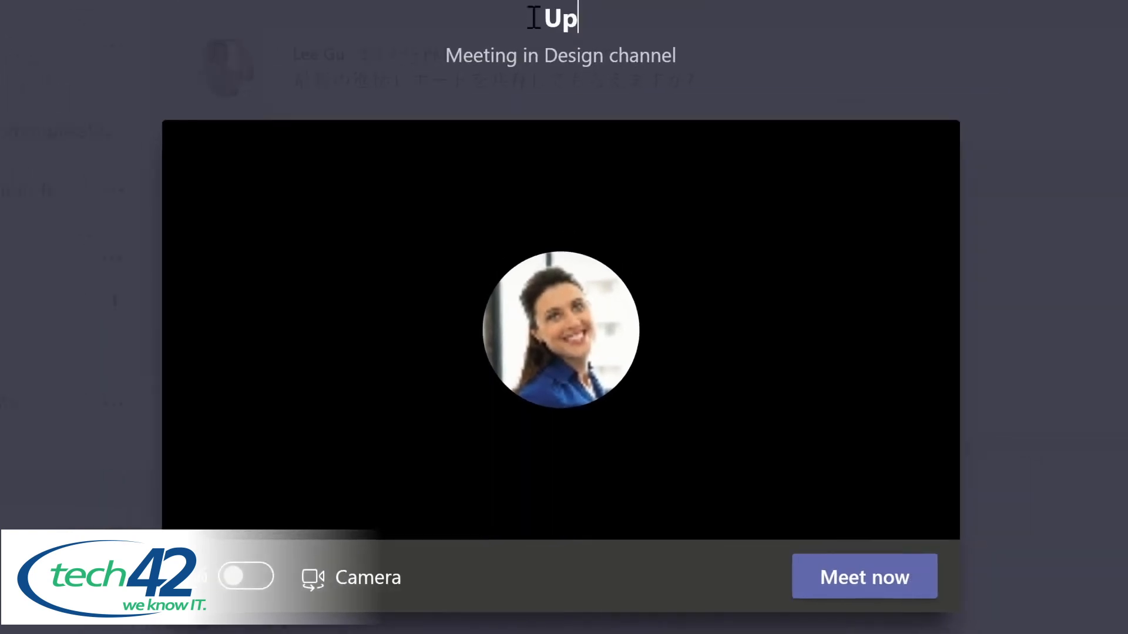
{"action": "type", "text": " to planning document"}
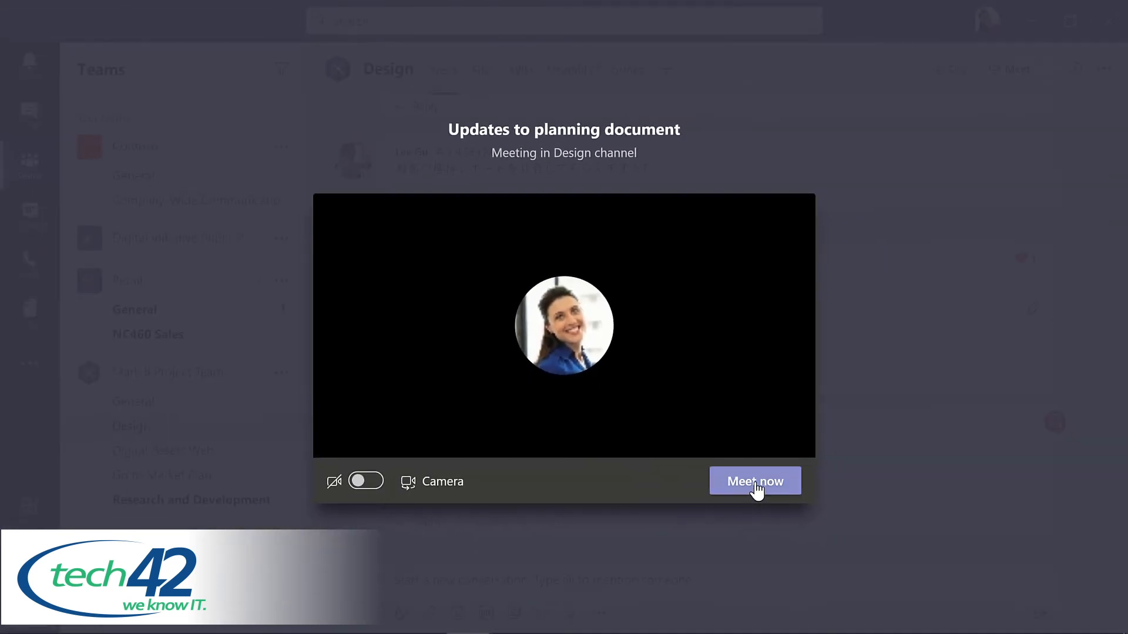
{"action": "left_click", "coordinate": [814, 548]}
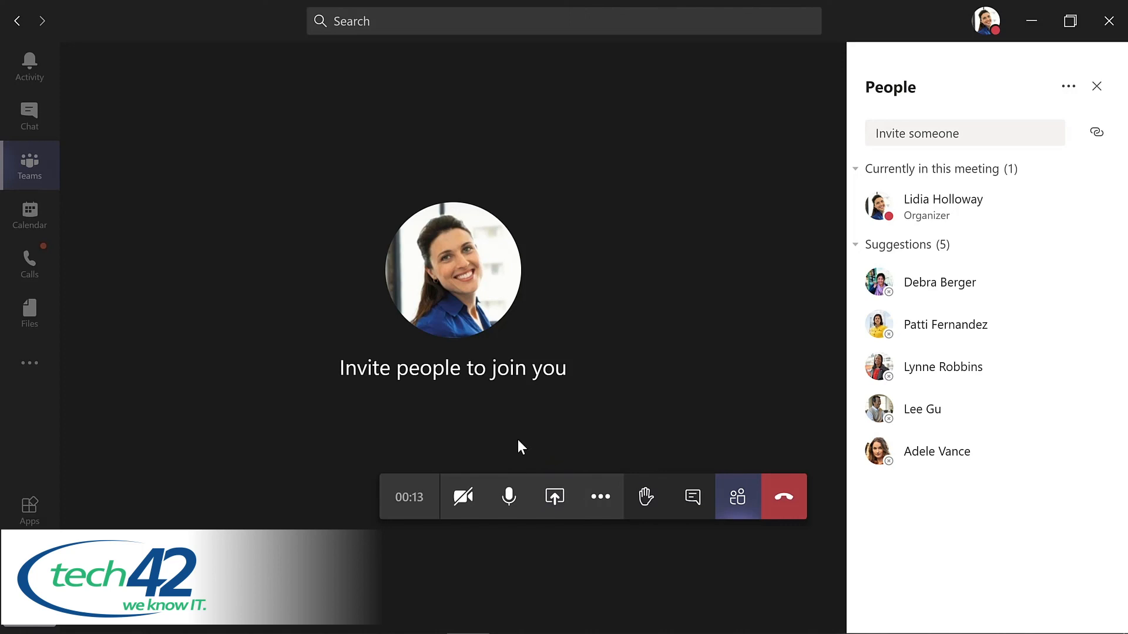
{"action": "left_click", "coordinate": [601, 505]}
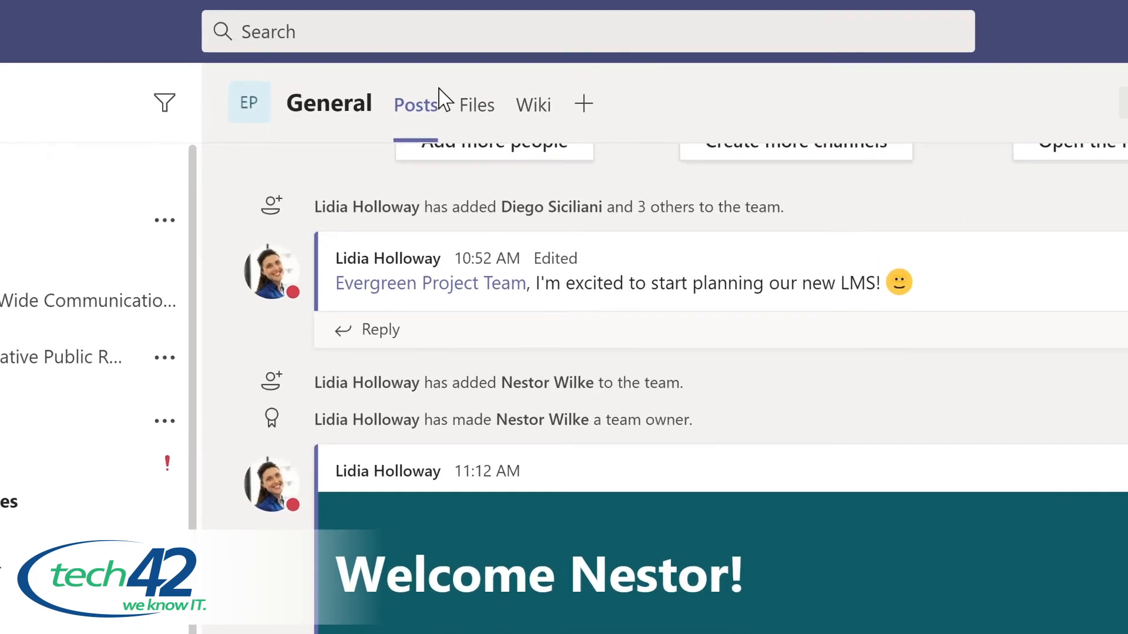
Step: Search Teams for "marketing" and review the matching messages
{"action": "left_click", "coordinate": [412, 27]}
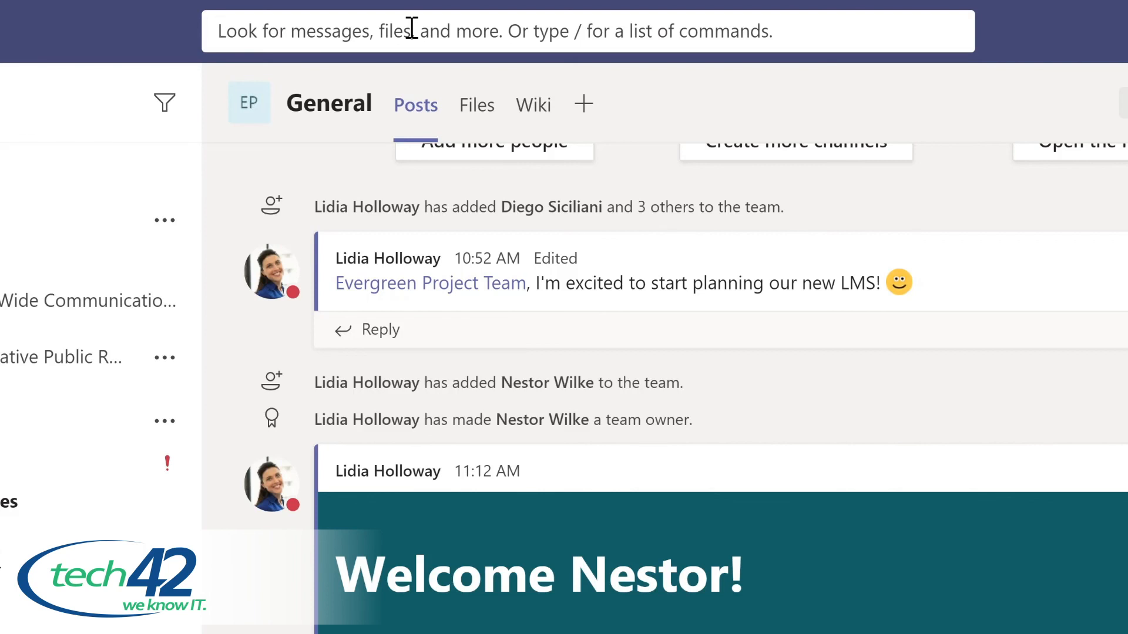
{"action": "type", "text": "marketing"}
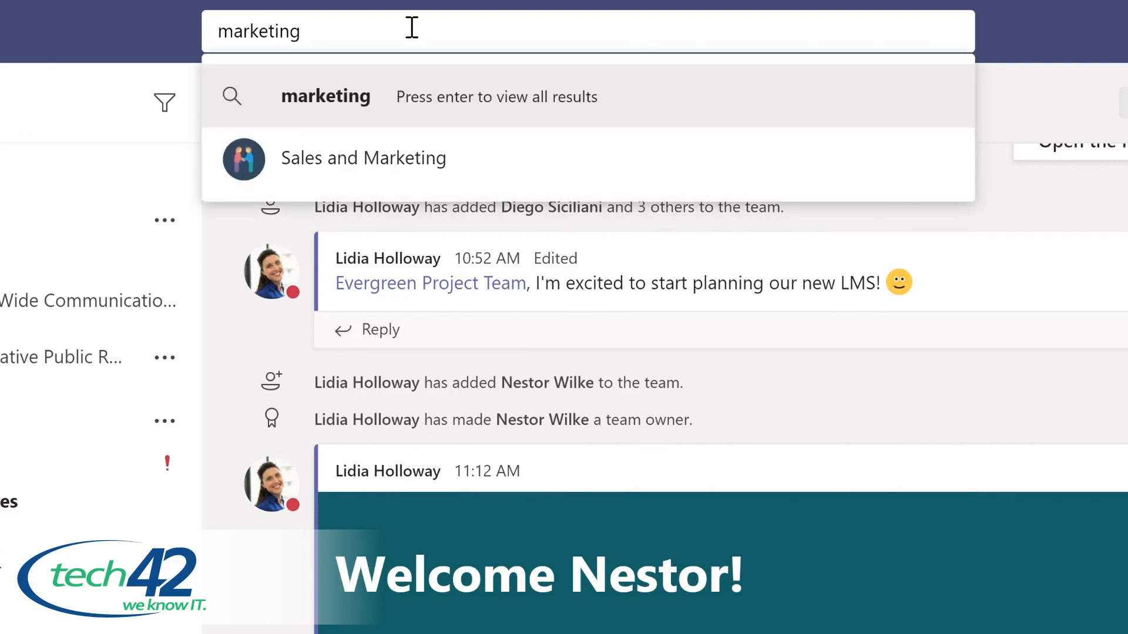
{"action": "key", "text": "Return"}
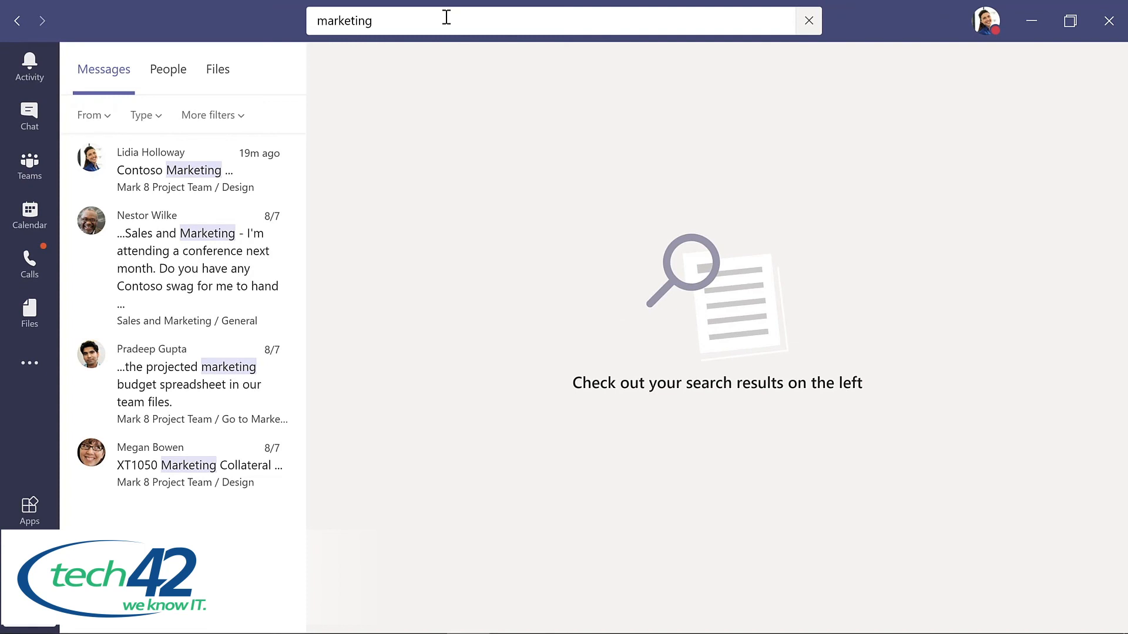
{"action": "left_click", "coordinate": [175, 257]}
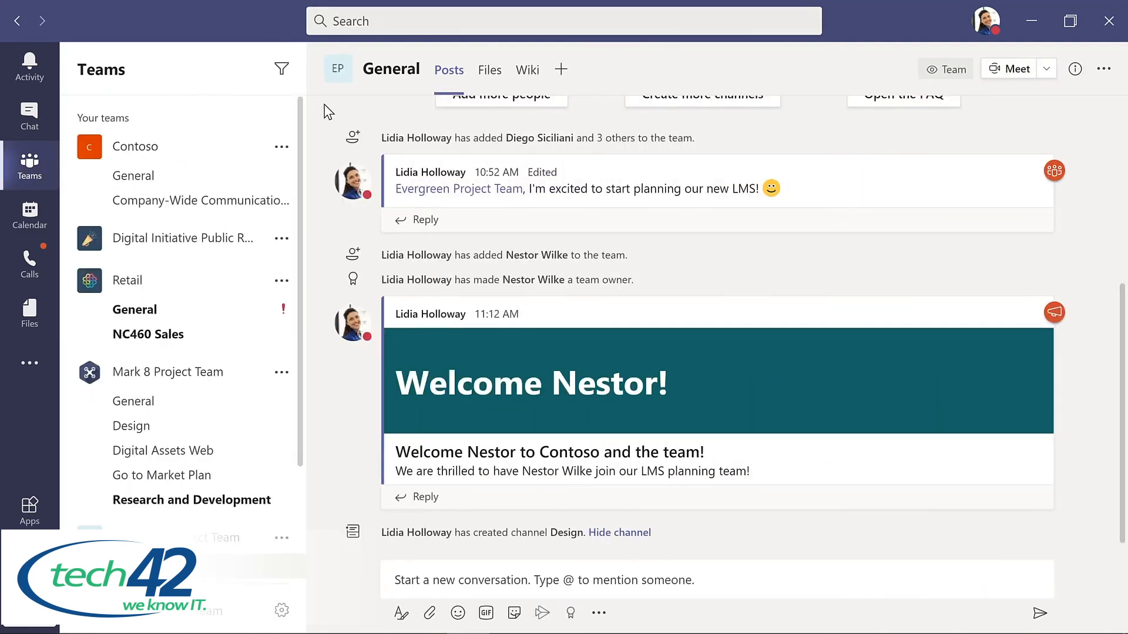
Step: Bring up the list of slash commands and run /keys to view the keyboard shortcuts
{"action": "left_click", "coordinate": [385, 22]}
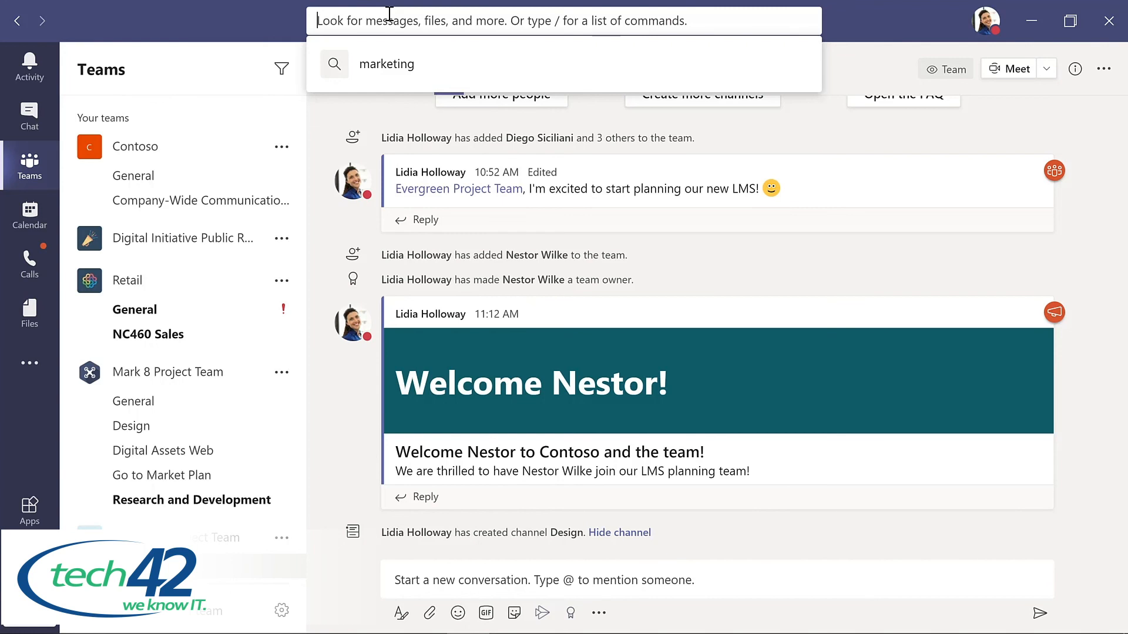
{"action": "type", "text": "/"}
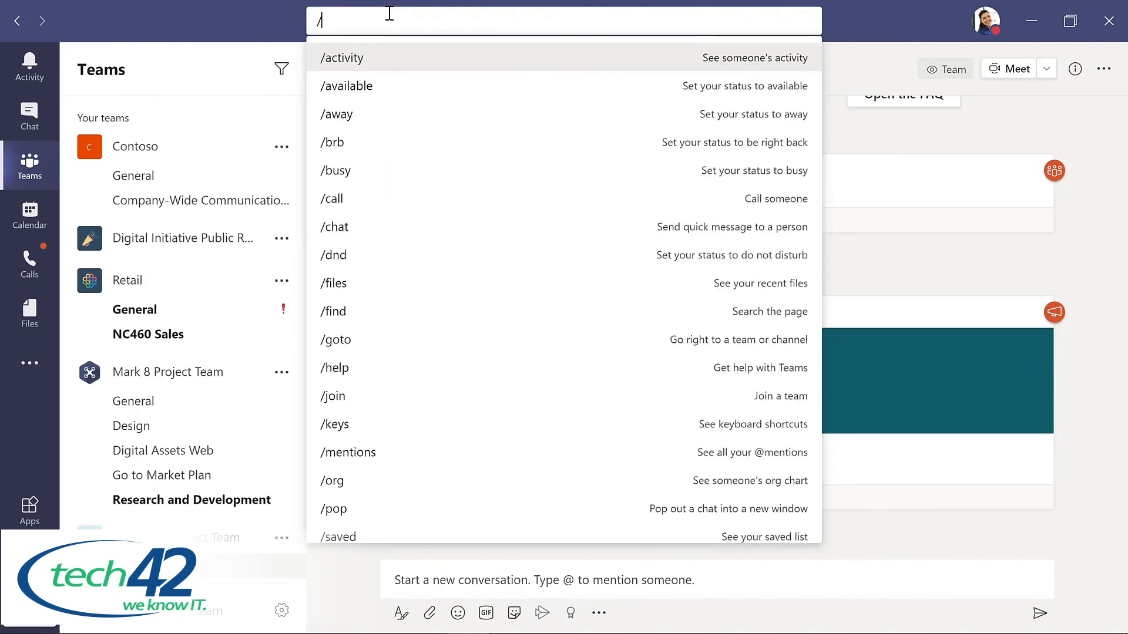
{"action": "key", "text": "Escape"}
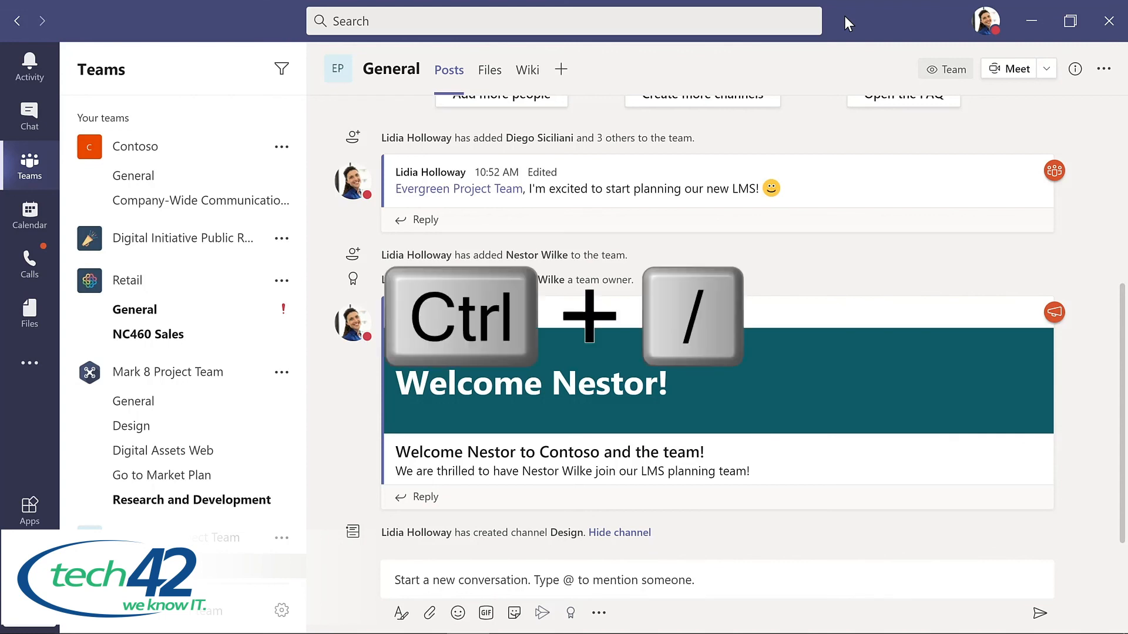
{"action": "key", "text": "ctrl+slash"}
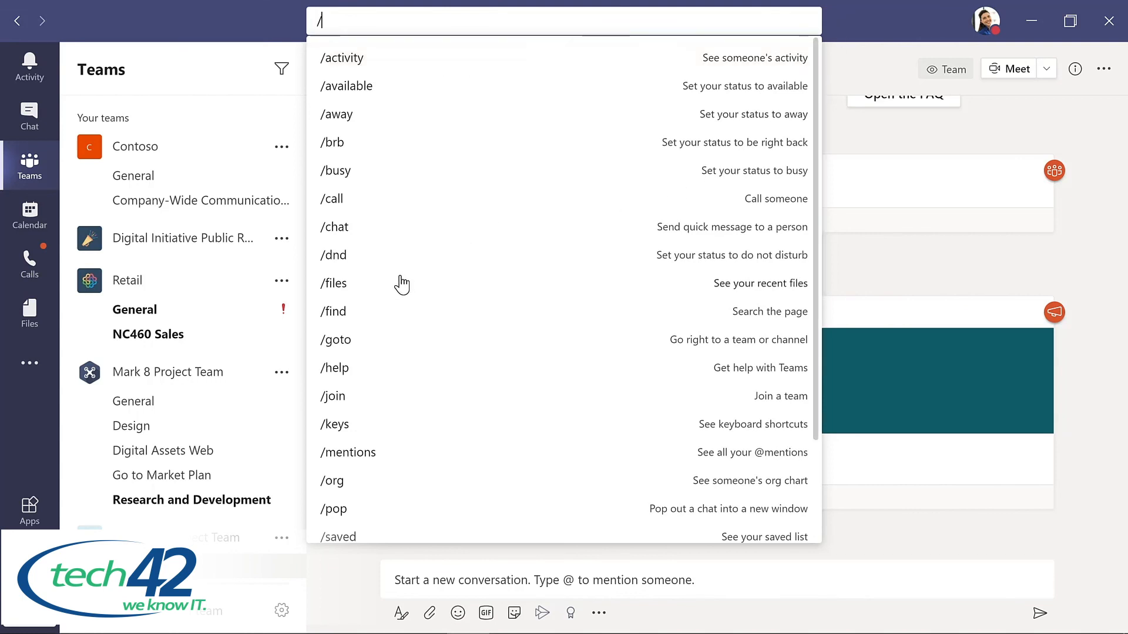
{"action": "left_click", "coordinate": [345, 427]}
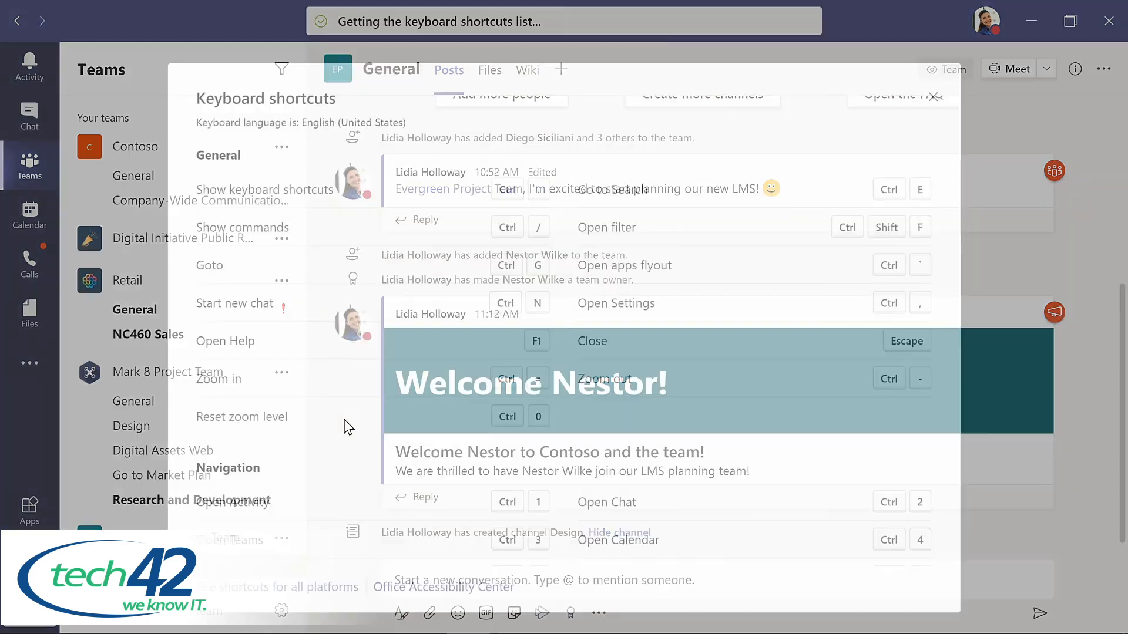